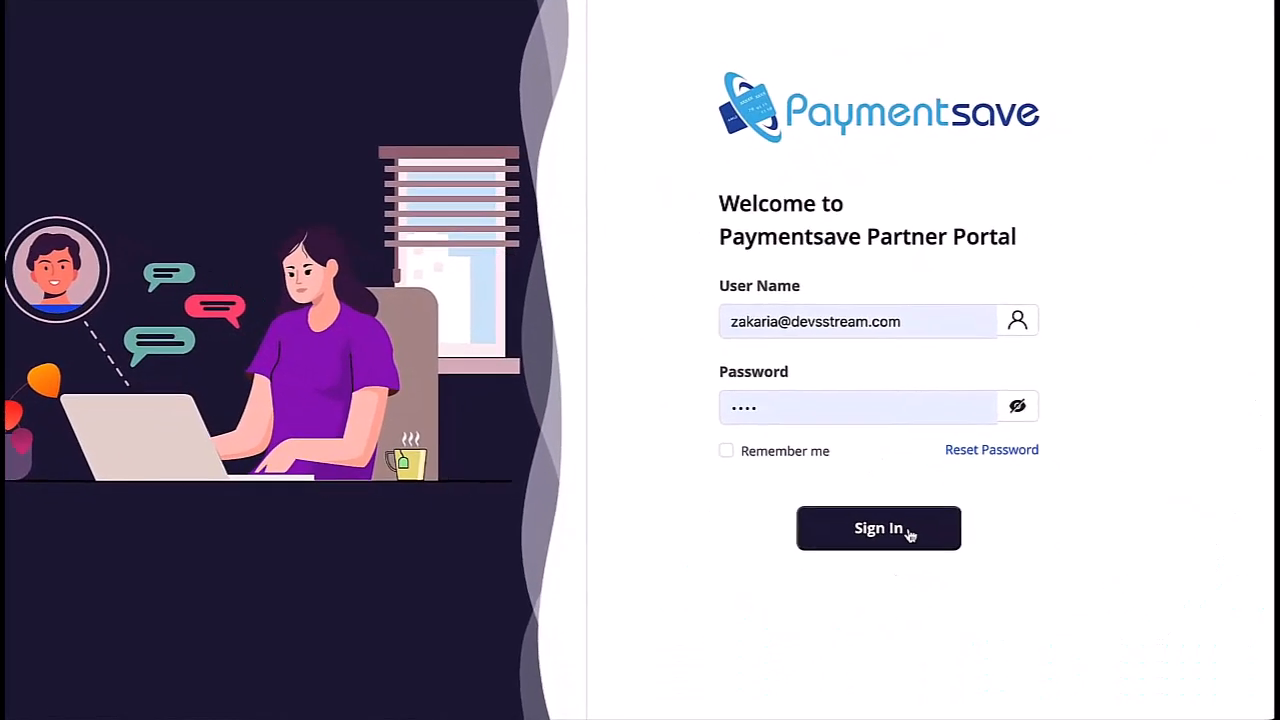
Step: Sign in to the partner portal using the pre-filled user name and password
{"action": "left_click", "coordinate": [938, 547]}
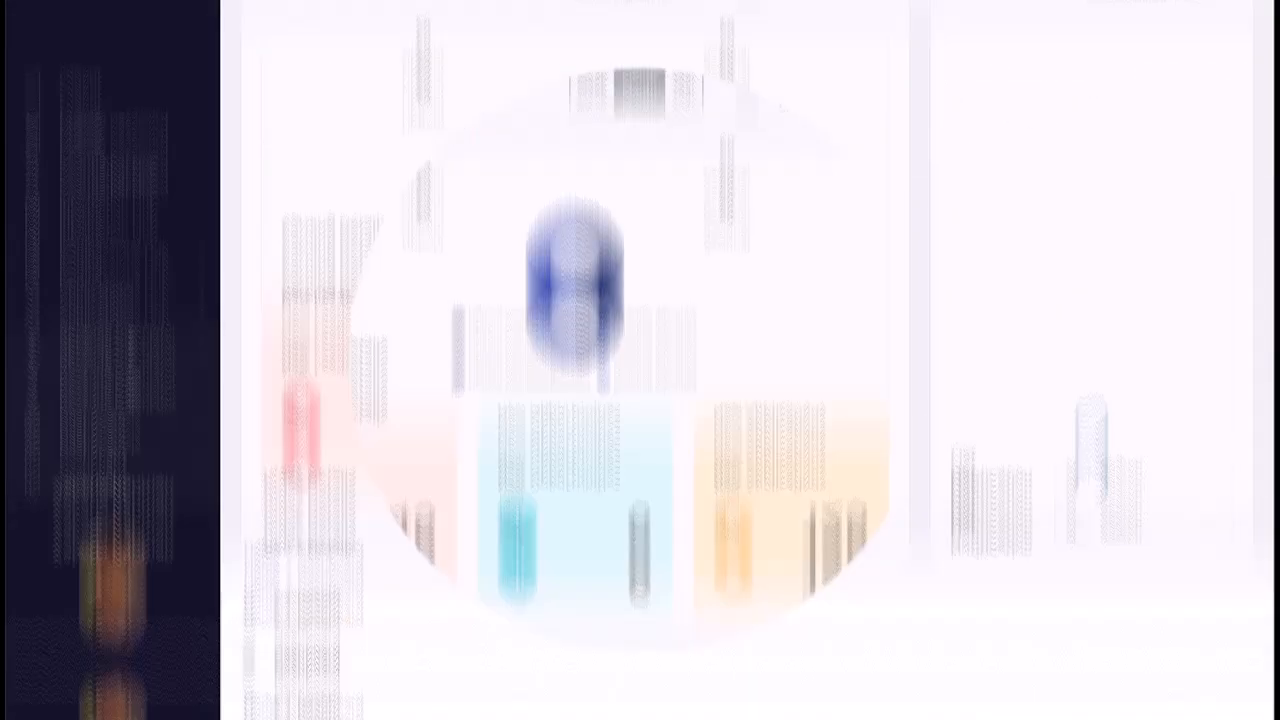
Step: Expand Applications in the sidebar and open the Leads table
{"action": "left_click", "coordinate": [135, 287]}
{"action": "left_click", "coordinate": [99, 331]}
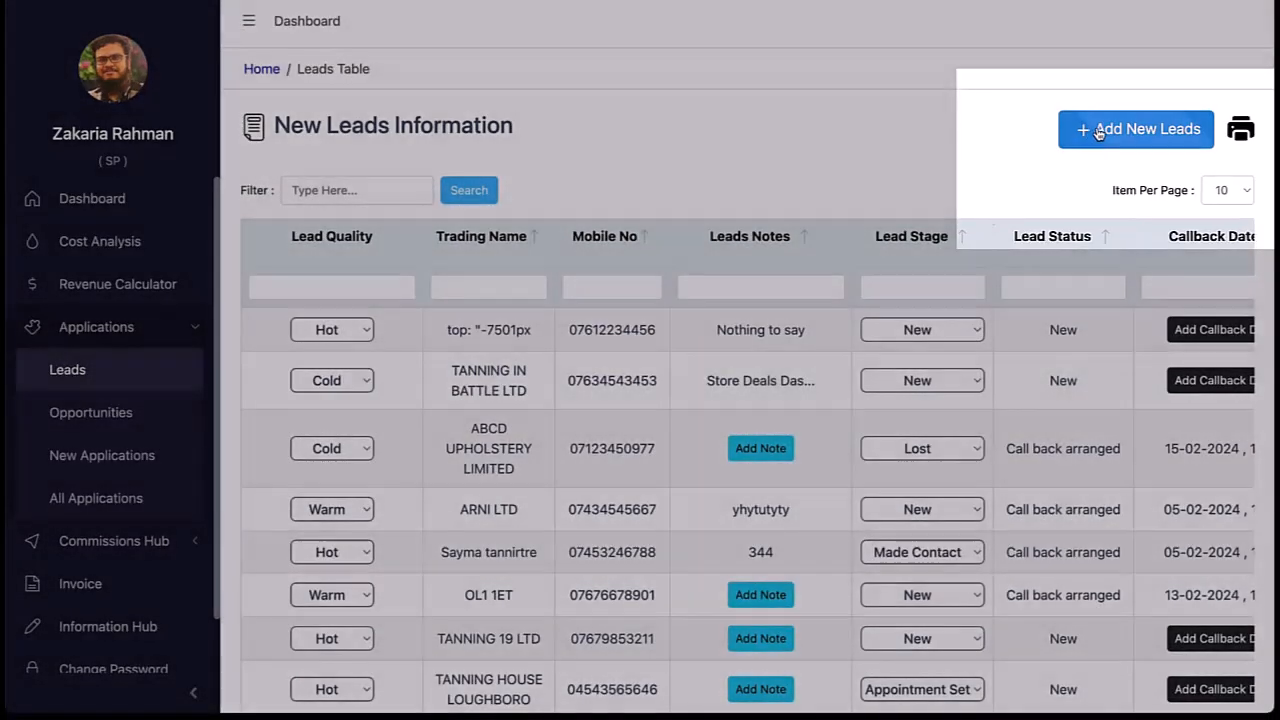
Step: Start a new lead and settle on Limited Company as the business type
{"action": "left_click", "coordinate": [1098, 133]}
{"action": "left_click", "coordinate": [370, 285]}
{"action": "left_click", "coordinate": [360, 360]}
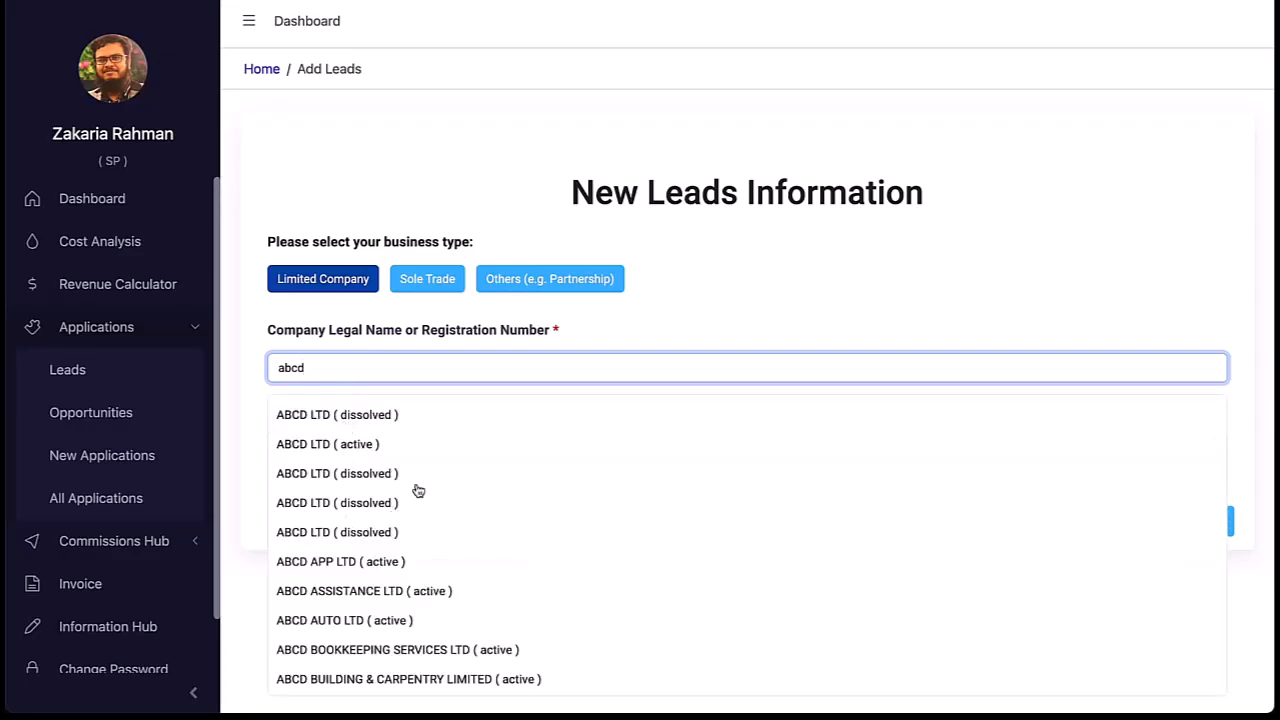
{"action": "left_click", "coordinate": [440, 278]}
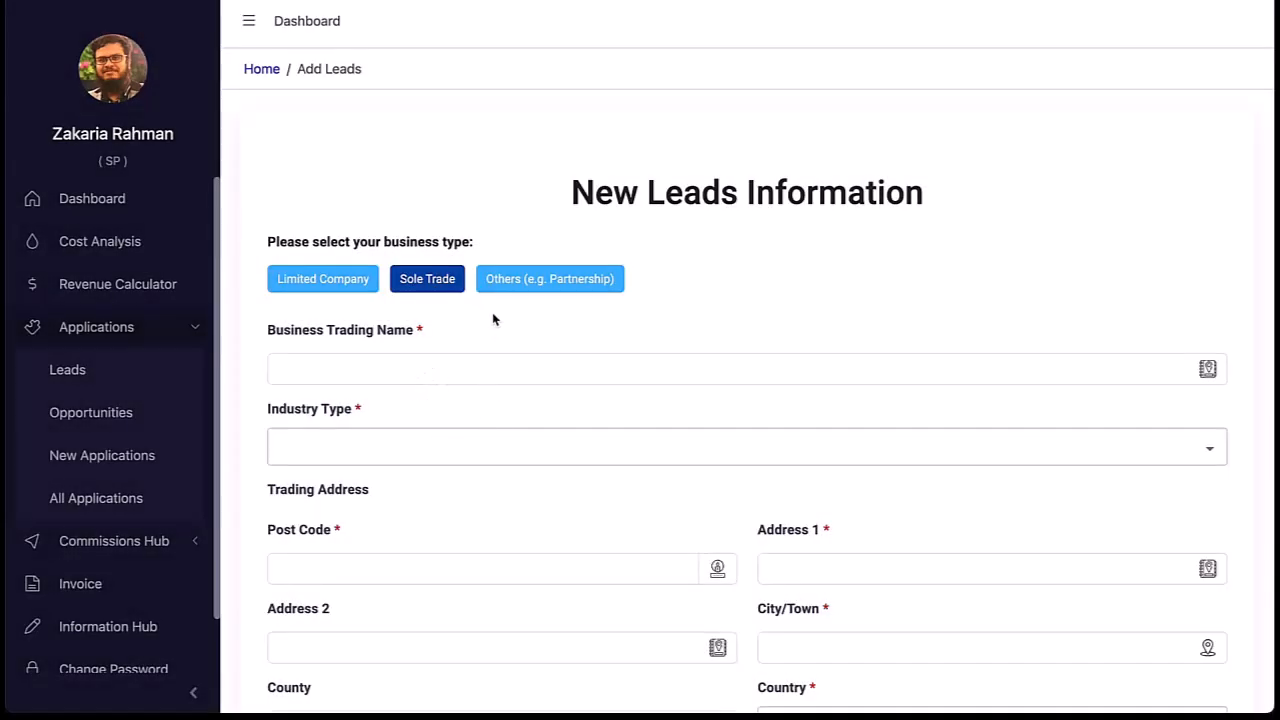
{"action": "left_click", "coordinate": [494, 286]}
{"action": "left_click", "coordinate": [483, 368]}
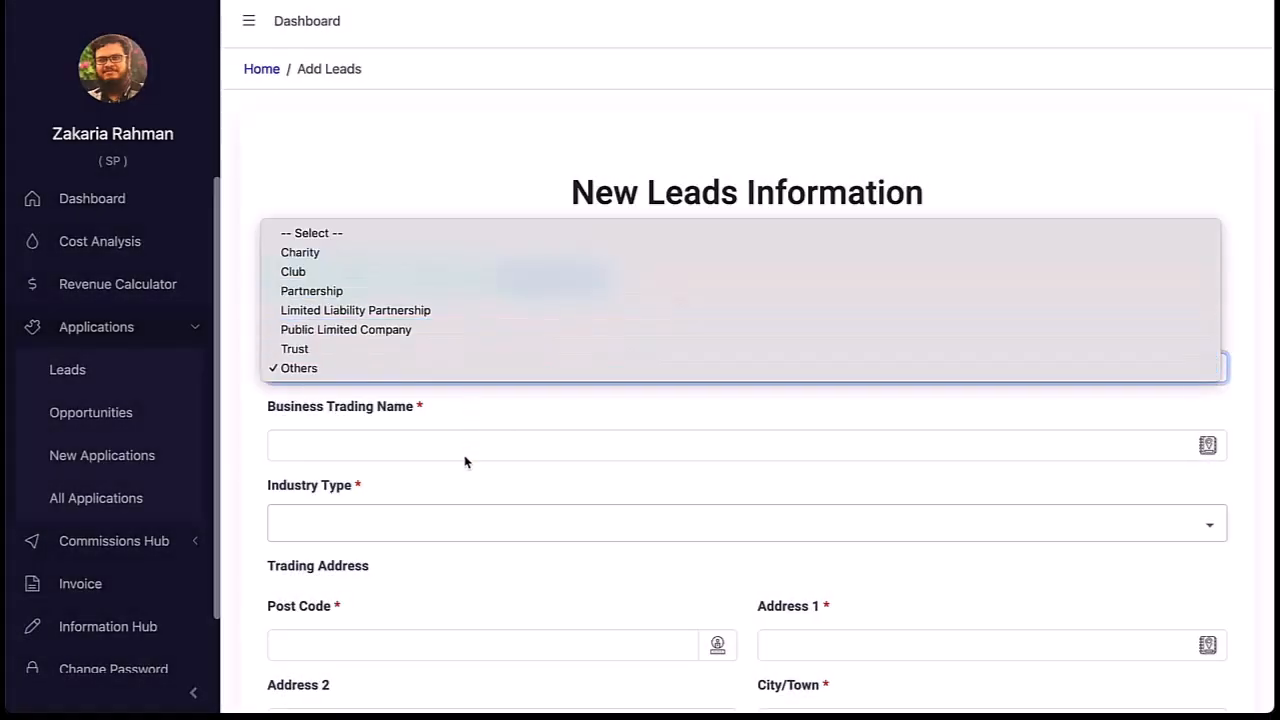
{"action": "left_click", "coordinate": [484, 495]}
{"action": "left_click", "coordinate": [350, 280]}
Step: Search 'abcd', pick the active ABCD LTD company and choose its director
{"action": "left_click", "coordinate": [341, 364]}
{"action": "type", "text": "abcd"}
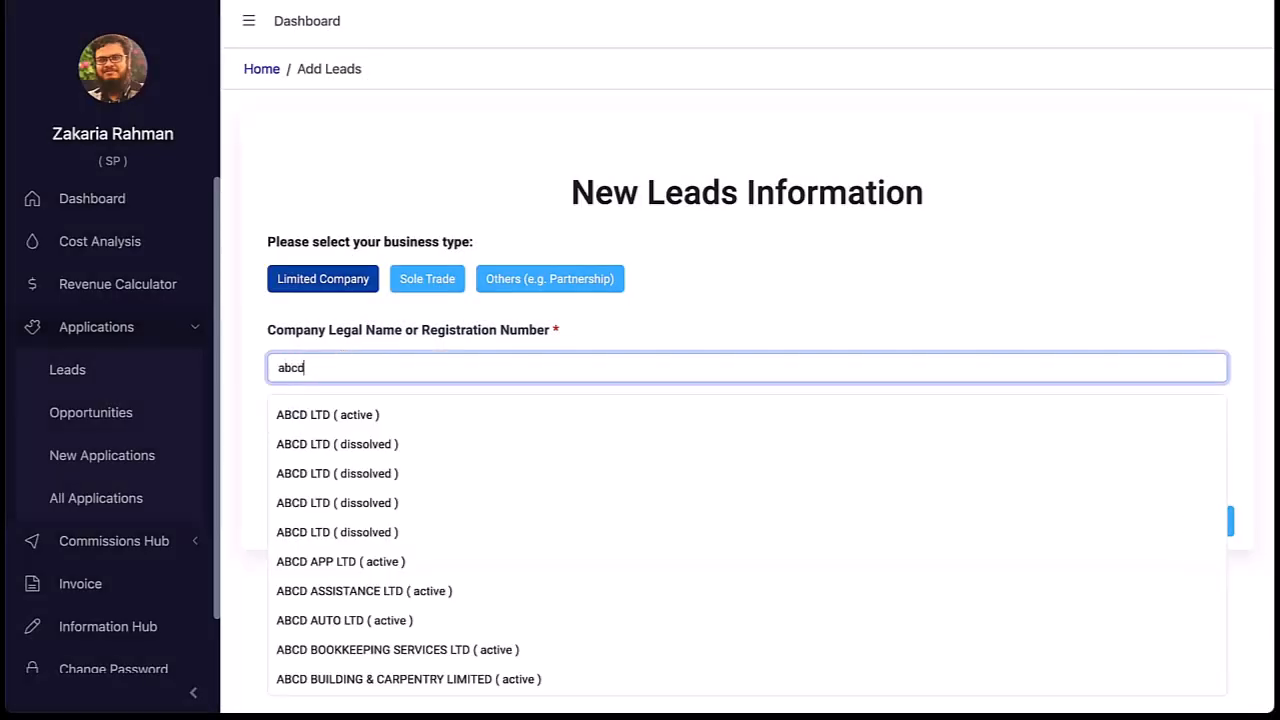
{"action": "left_click", "coordinate": [318, 416]}
{"action": "left_click", "coordinate": [337, 443]}
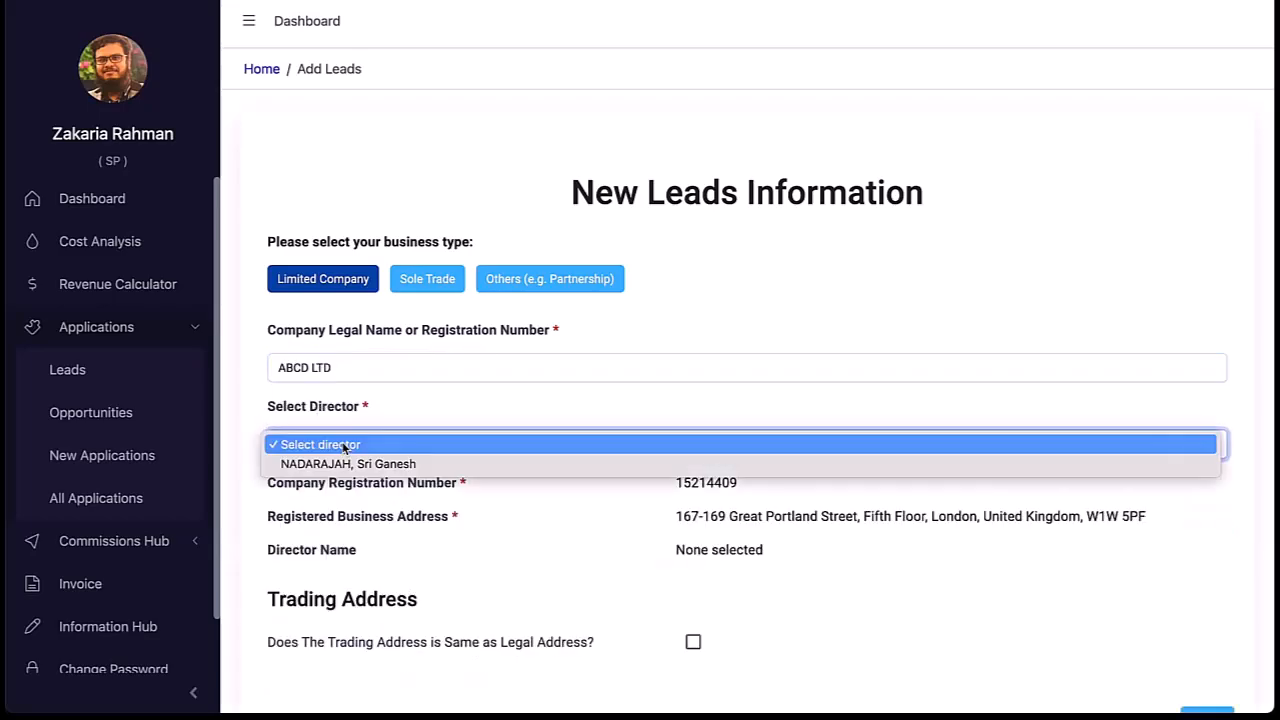
{"action": "left_click", "coordinate": [340, 462]}
Step: Mark the trading address as the same as the legal address
{"action": "scroll", "coordinate": [729, 543], "scroll_direction": "down", "scroll_amount": 1}
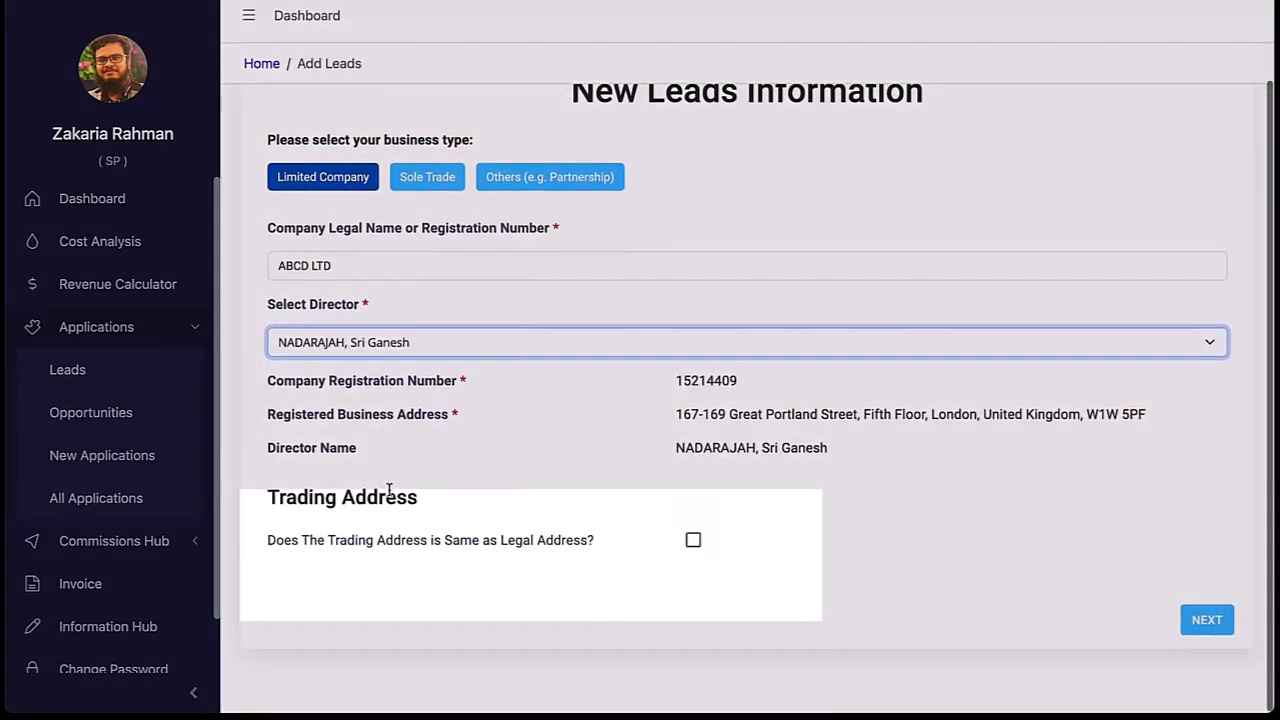
{"action": "left_click", "coordinate": [695, 547]}
{"action": "scroll", "coordinate": [990, 605], "scroll_direction": "down", "scroll_amount": 1}
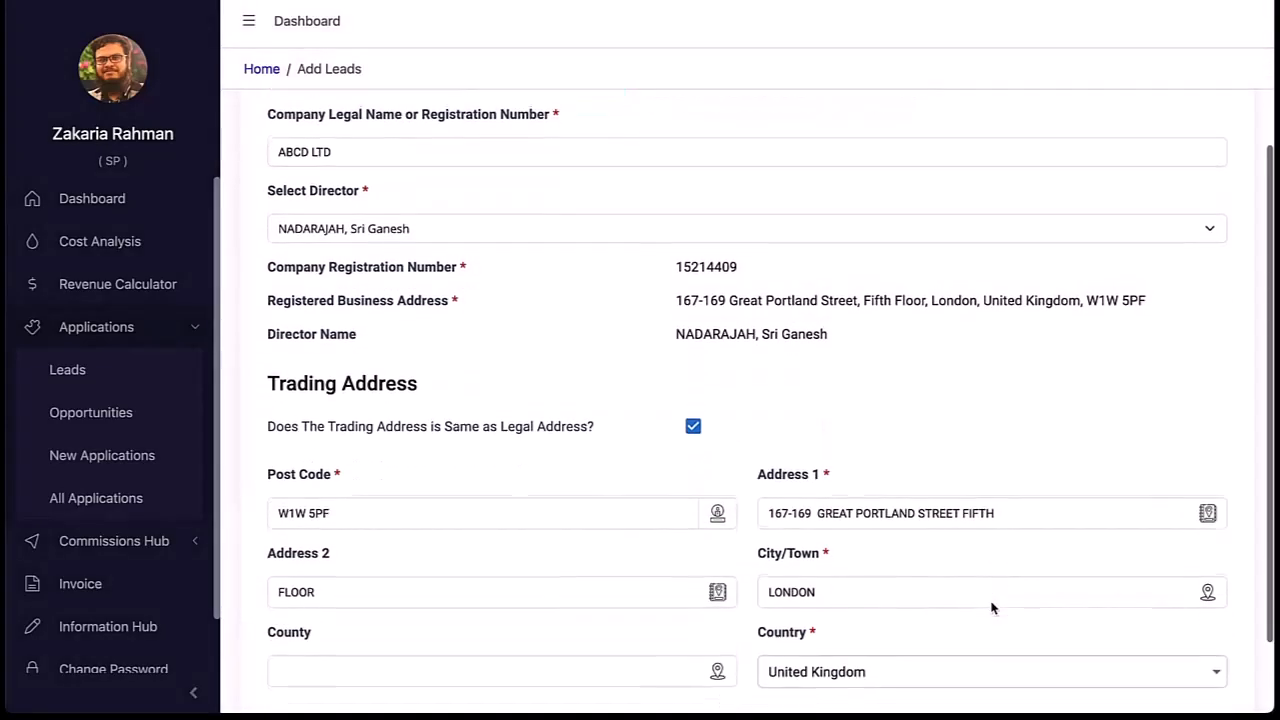
{"action": "left_click", "coordinate": [697, 424]}
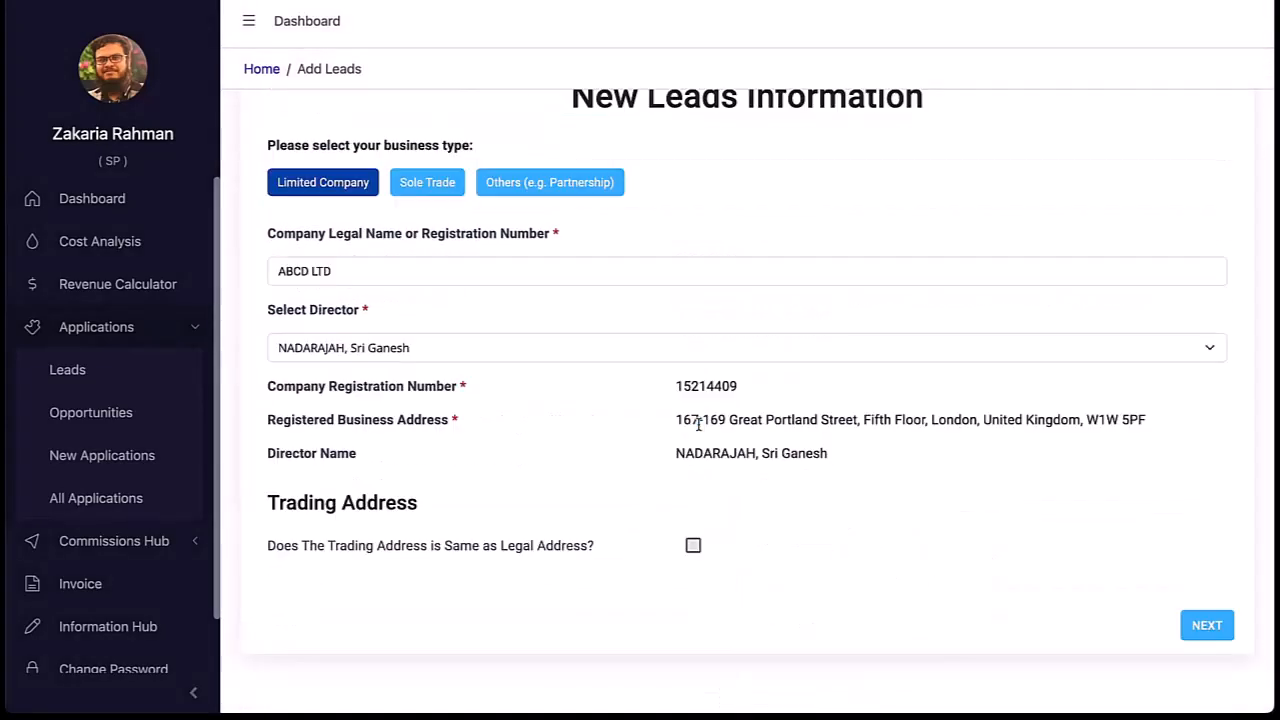
{"action": "left_click", "coordinate": [694, 546]}
{"action": "scroll", "coordinate": [1082, 631], "scroll_direction": "down", "scroll_amount": 1}
{"action": "scroll", "coordinate": [1096, 537], "scroll_direction": "down", "scroll_amount": 1}
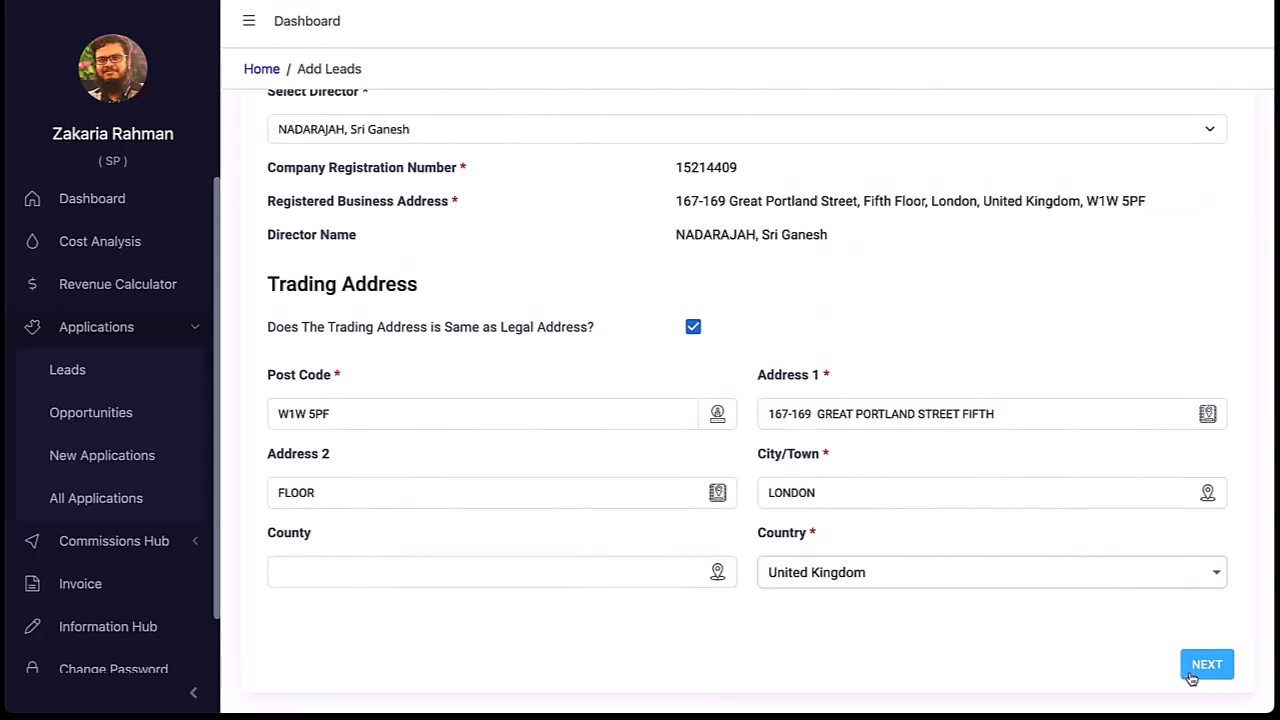
Step: On the contact step, enter trading name 'paymentsave' and the contact e-mail address
{"action": "left_click", "coordinate": [1200, 666]}
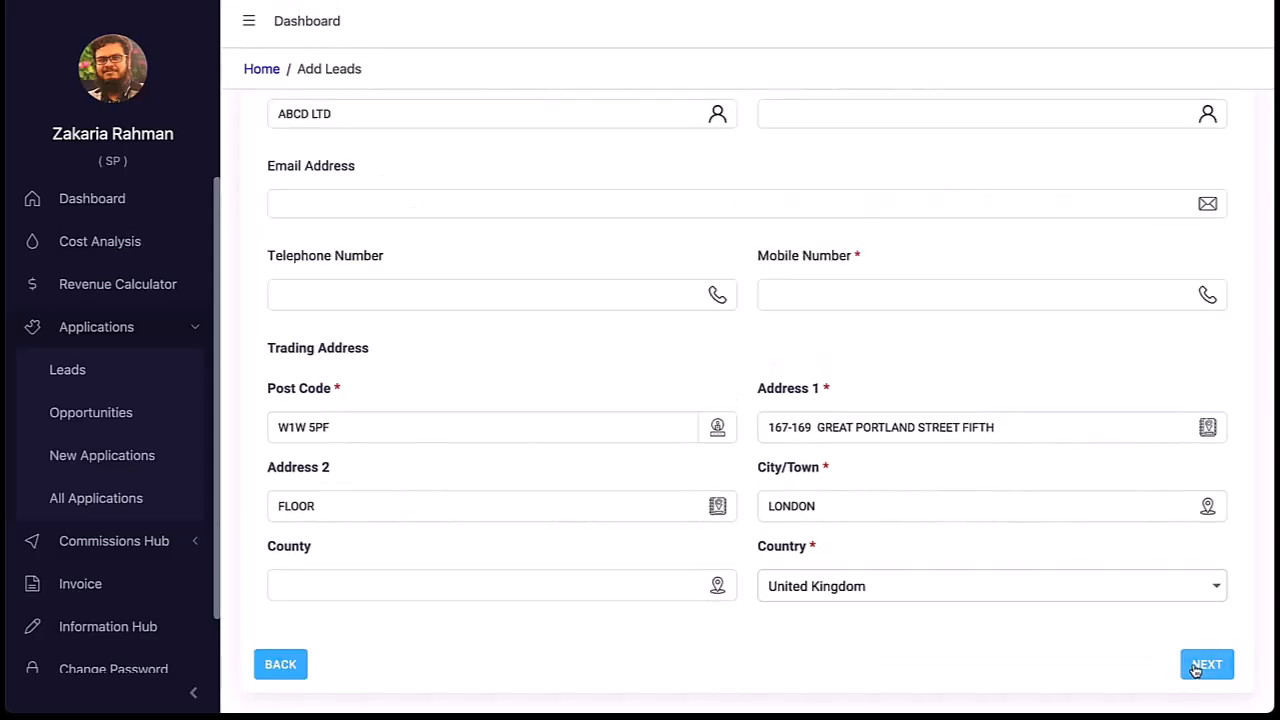
{"action": "scroll", "coordinate": [791, 490], "scroll_direction": "up", "scroll_amount": 3}
{"action": "left_click", "coordinate": [840, 366]}
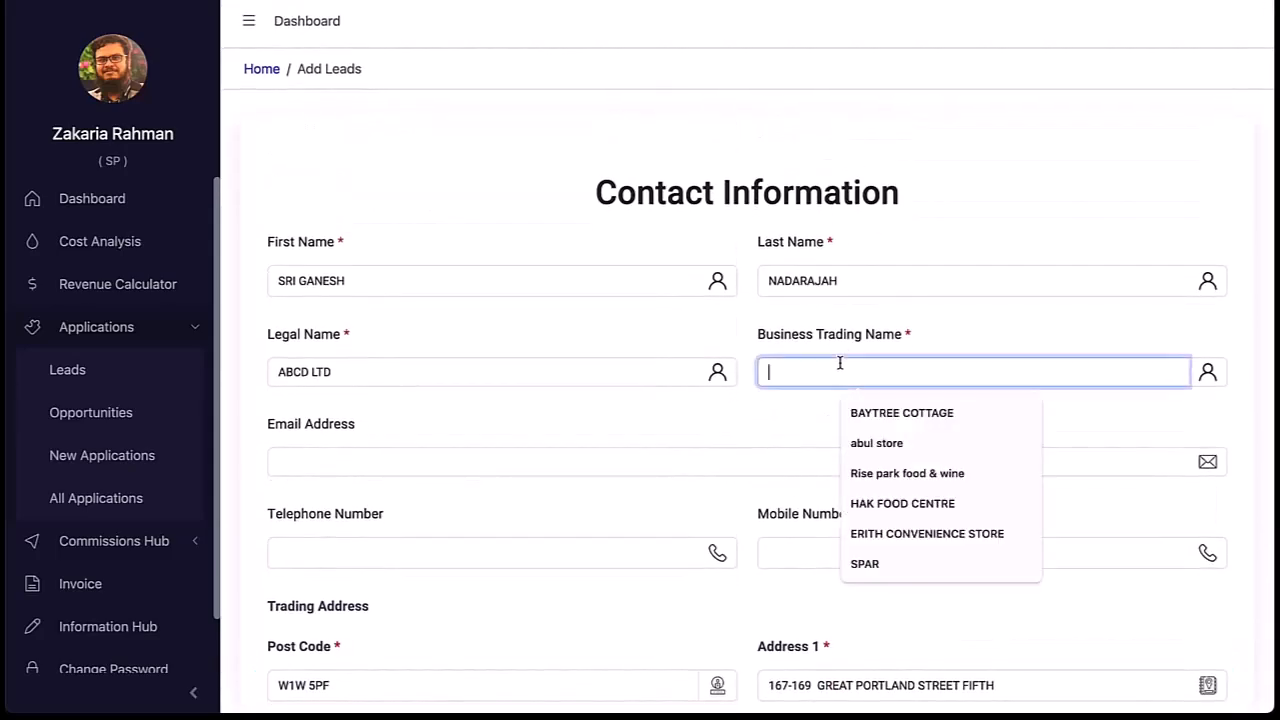
{"action": "type", "text": "paymentsave"}
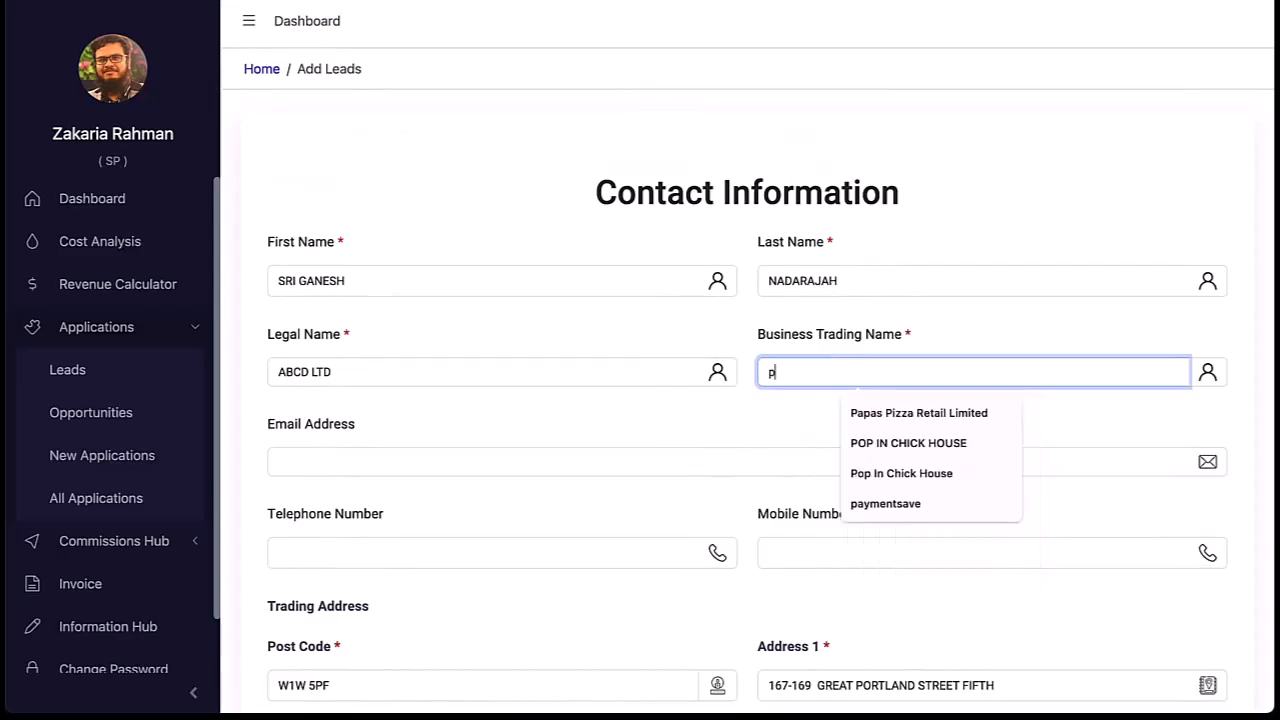
{"action": "left_click", "coordinate": [690, 462]}
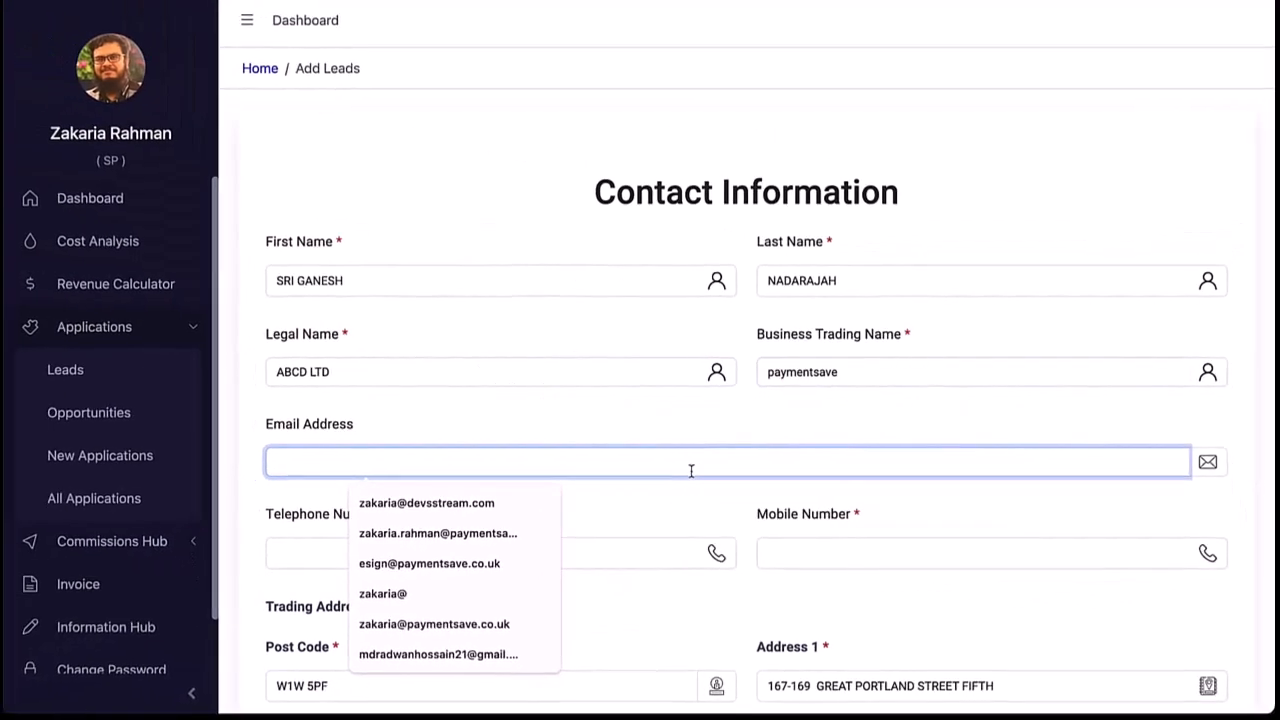
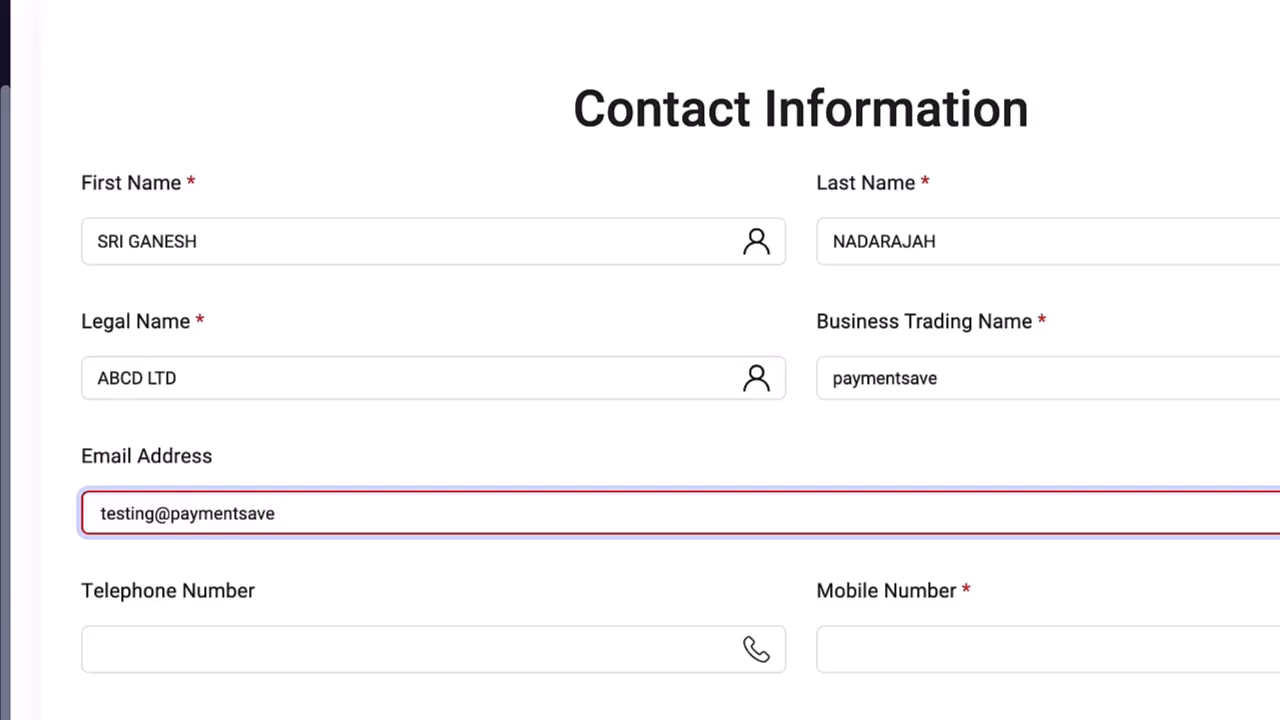
Step: Enter the mobile number, tidy the City/Town entry, and advance to Service Type
{"action": "left_click", "coordinate": [909, 648]}
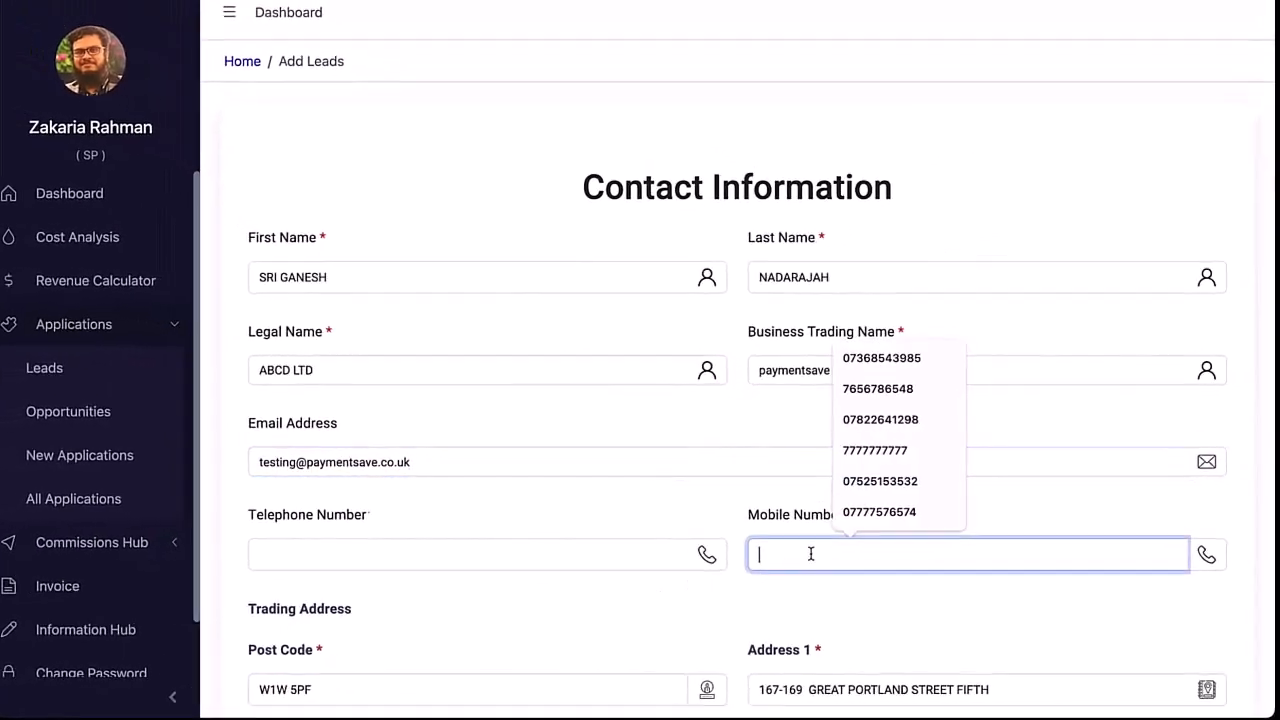
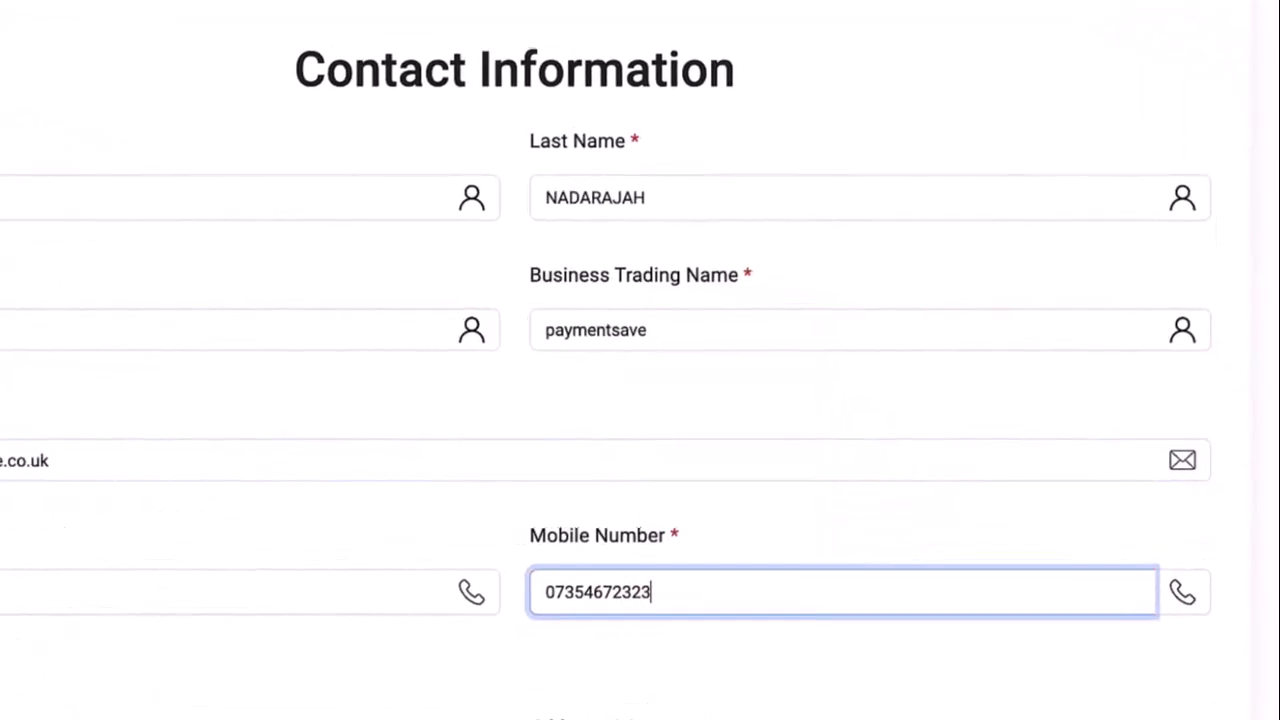
{"action": "left_click", "coordinate": [848, 548]}
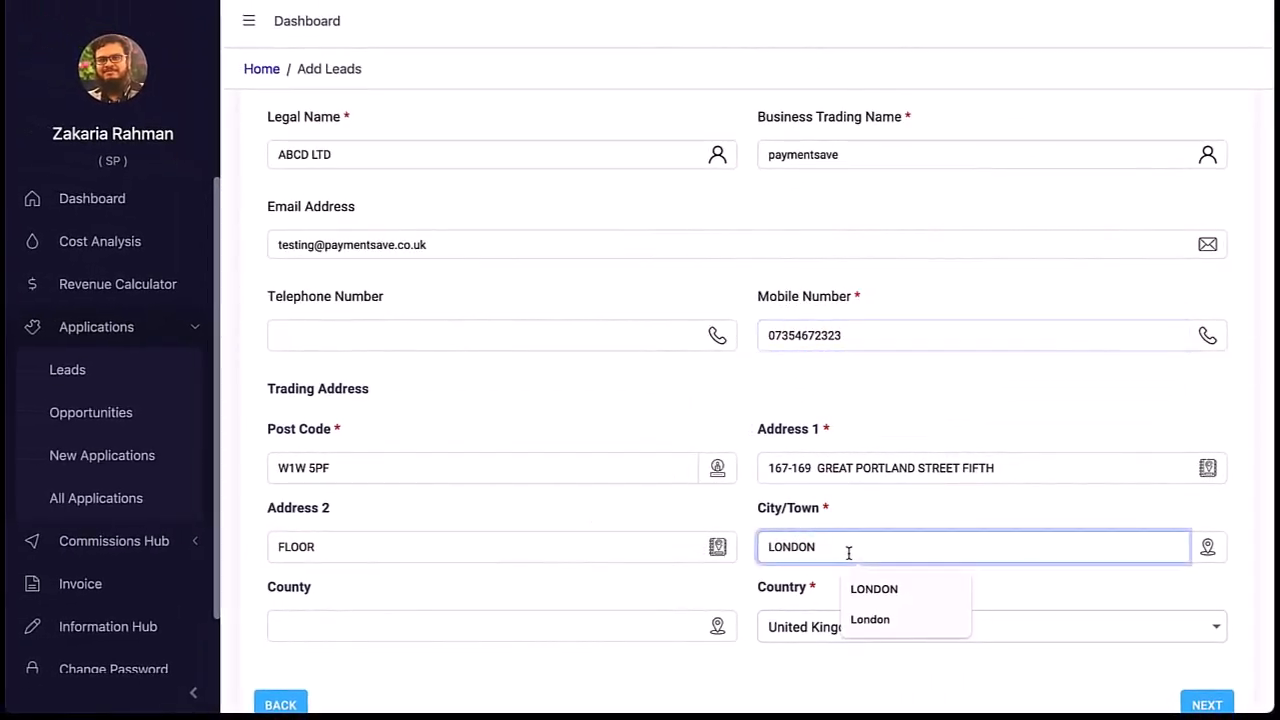
{"action": "type", "text": "-"}
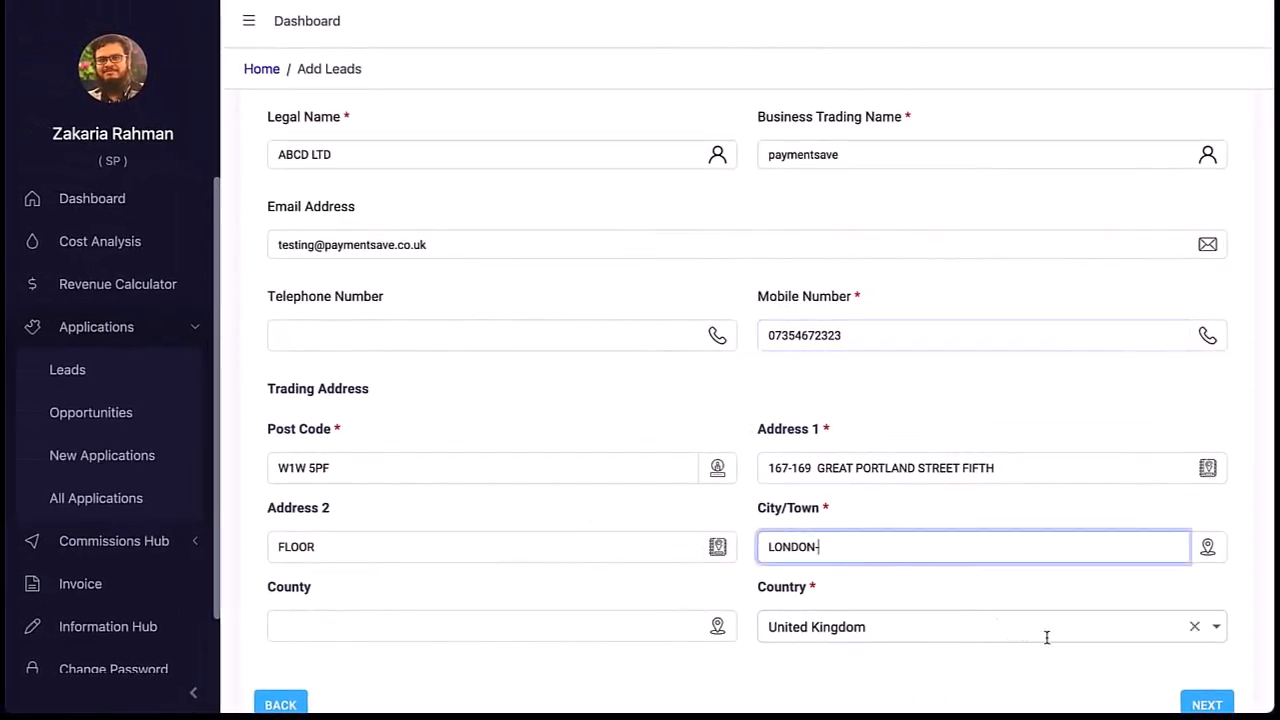
{"action": "key", "text": "BackSpace"}
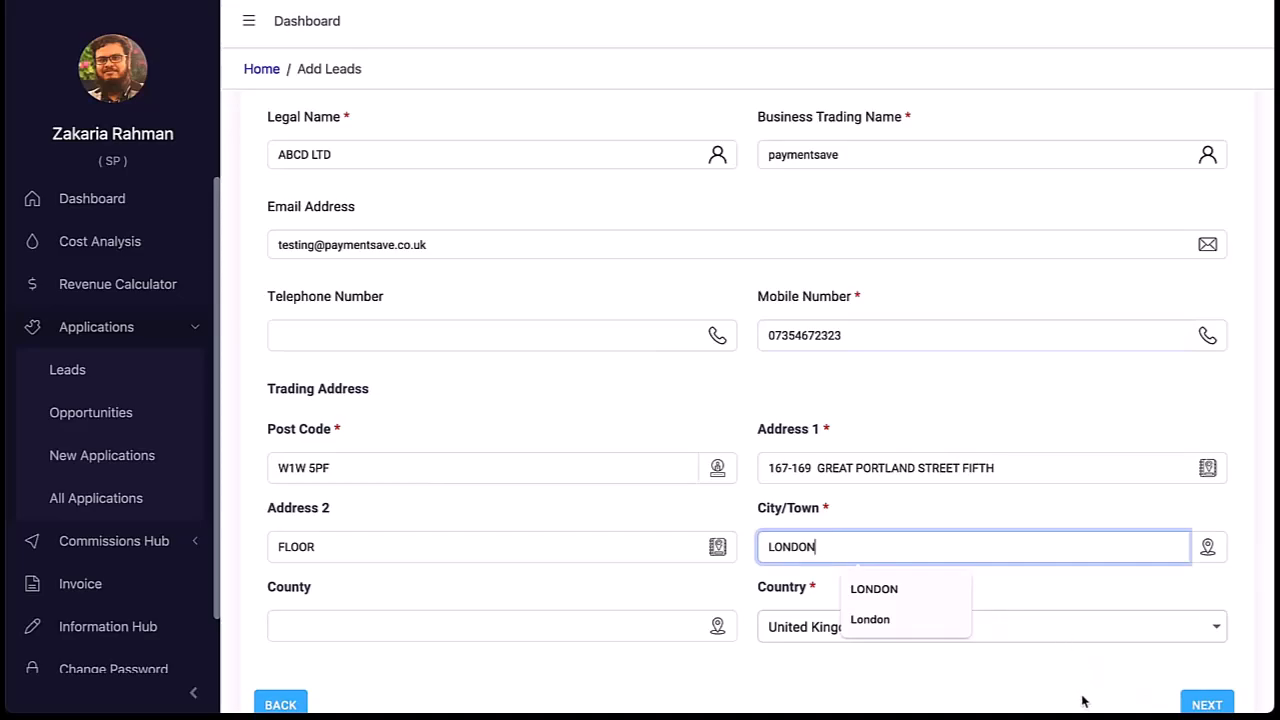
{"action": "left_click", "coordinate": [1125, 697]}
{"action": "left_click", "coordinate": [1208, 705]}
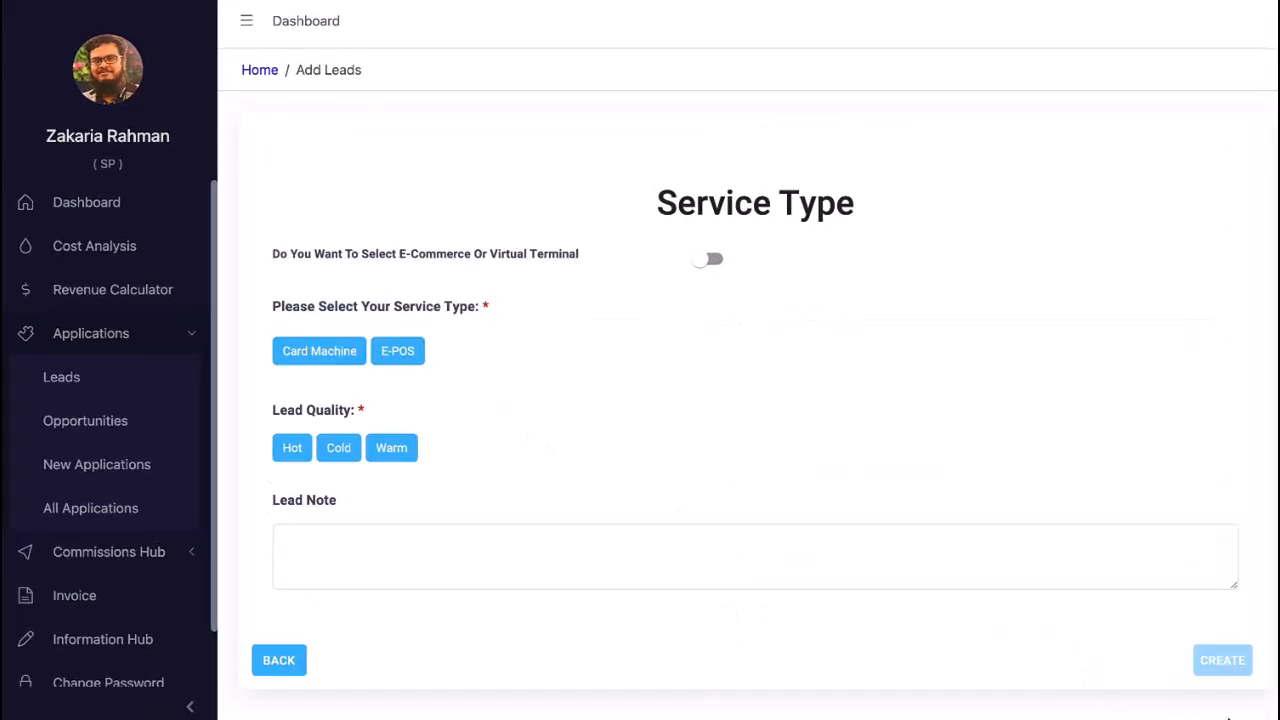
Step: Choose Card Machine as the service with Stand Alone integration
{"action": "left_click", "coordinate": [320, 350]}
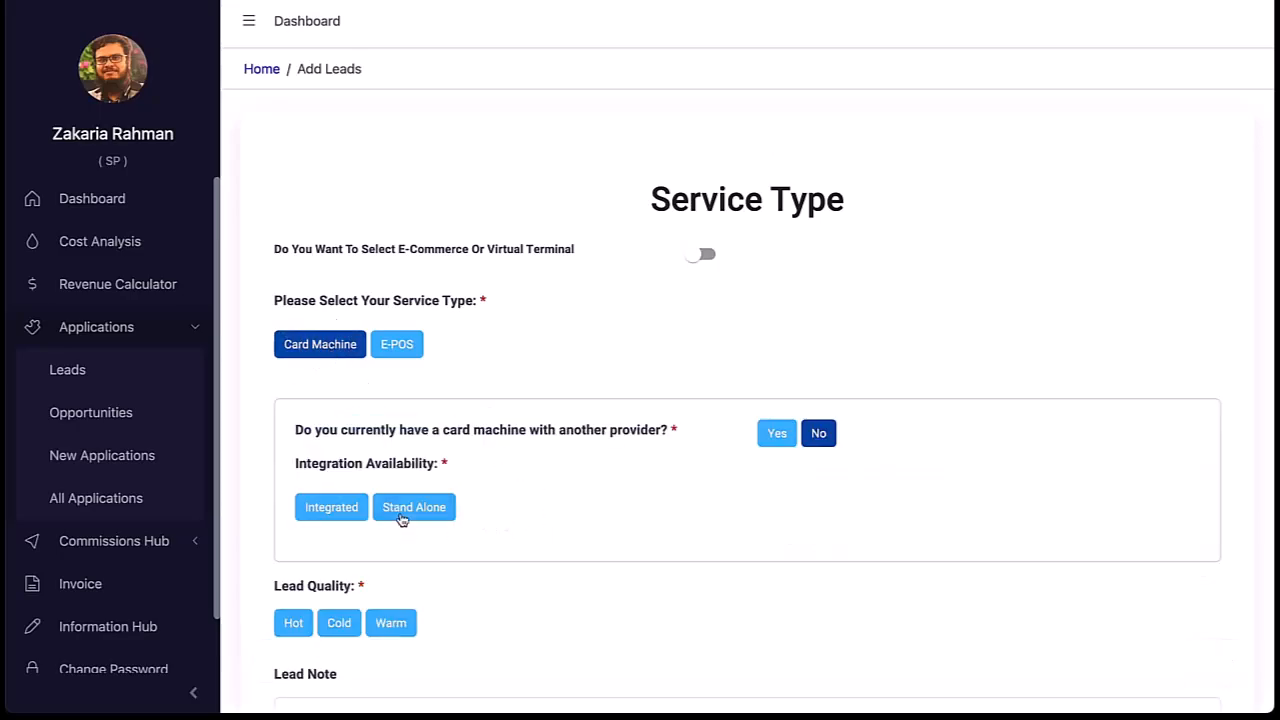
{"action": "left_click", "coordinate": [414, 510]}
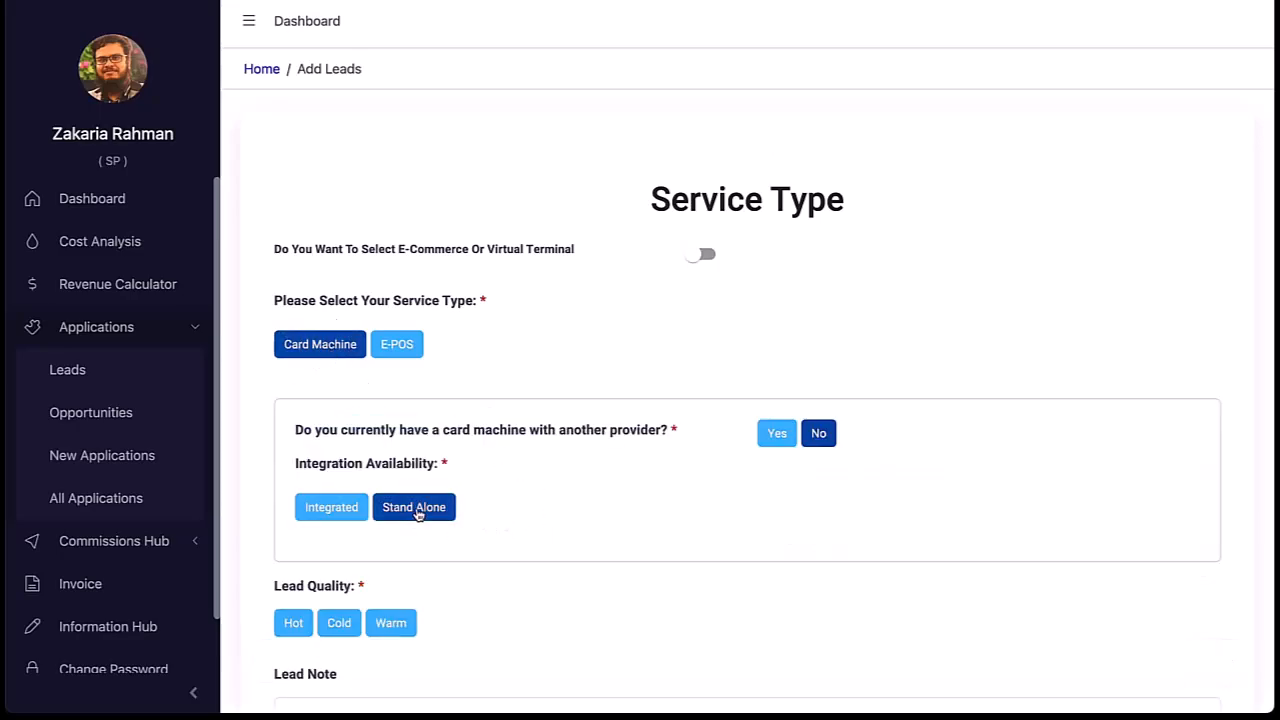
{"action": "left_click", "coordinate": [340, 510]}
{"action": "left_click", "coordinate": [354, 591]}
{"action": "type", "text": "djidfj"}
{"action": "left_click", "coordinate": [414, 507]}
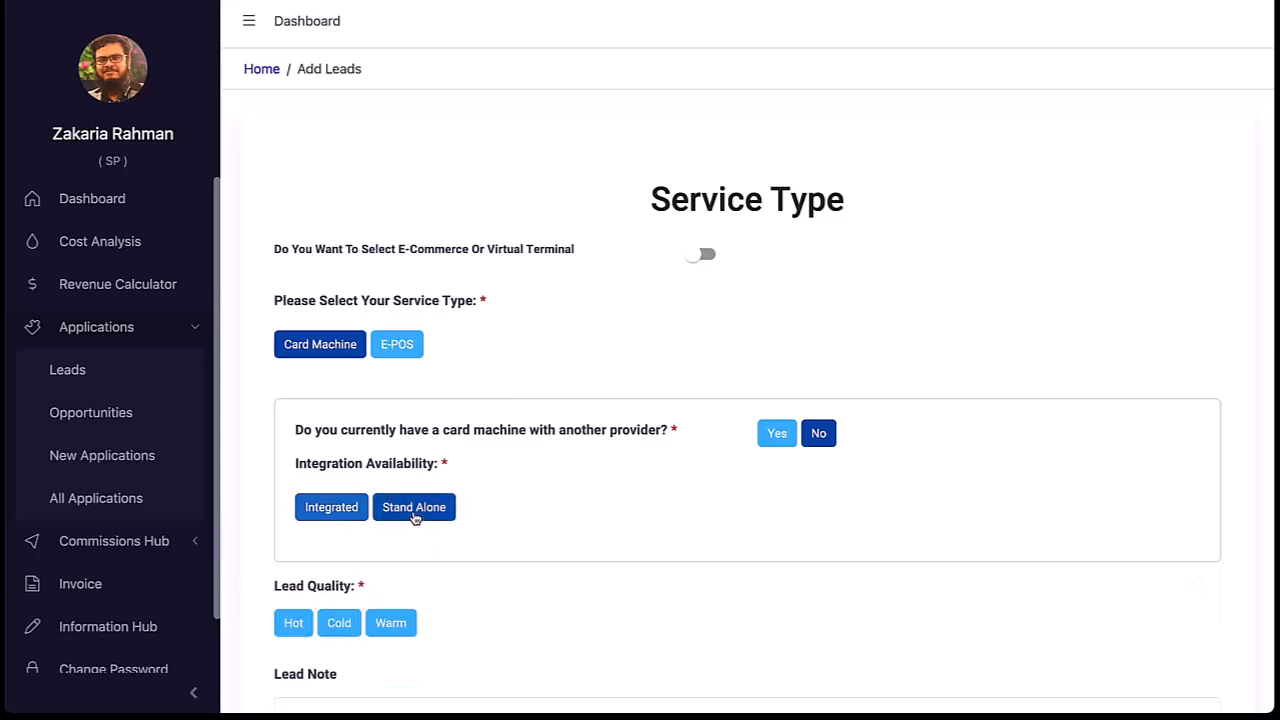
{"action": "scroll", "coordinate": [537, 577], "scroll_direction": "down", "scroll_amount": 1}
Step: Rate the lead quality Hot and record no existing card machine provider
{"action": "left_click", "coordinate": [282, 522]}
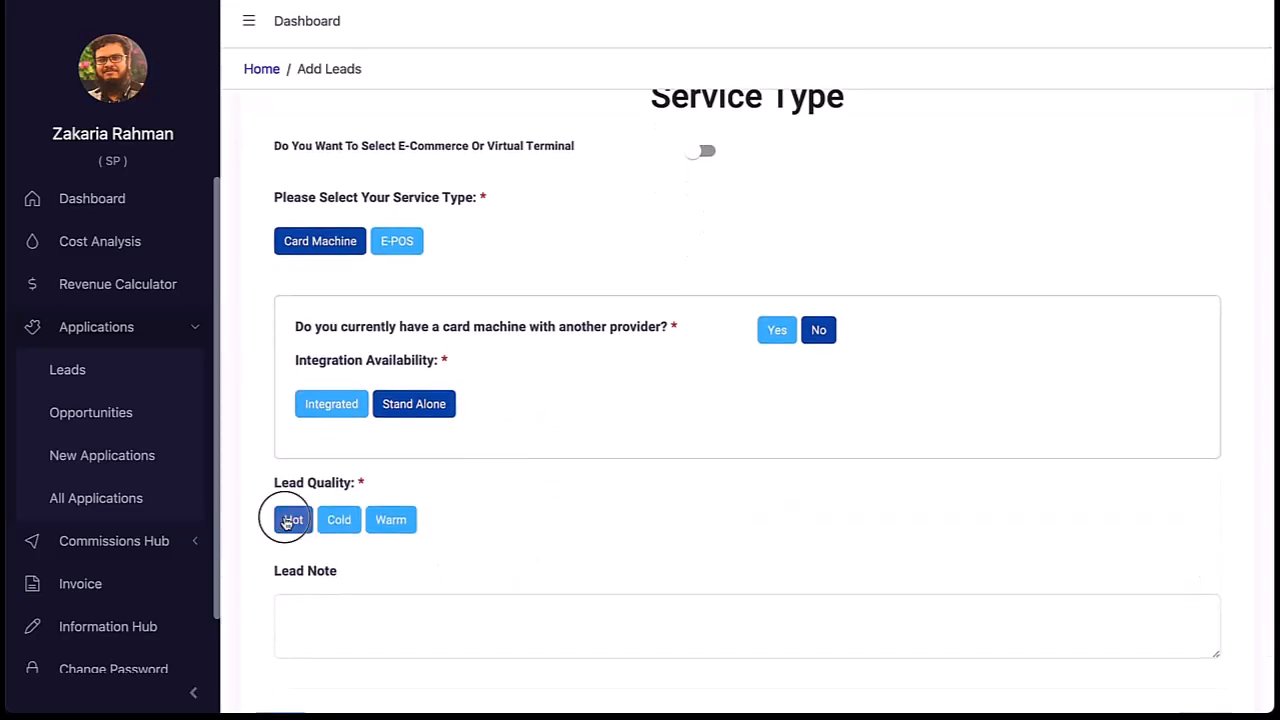
{"action": "left_click", "coordinate": [772, 333]}
{"action": "left_click", "coordinate": [573, 400]}
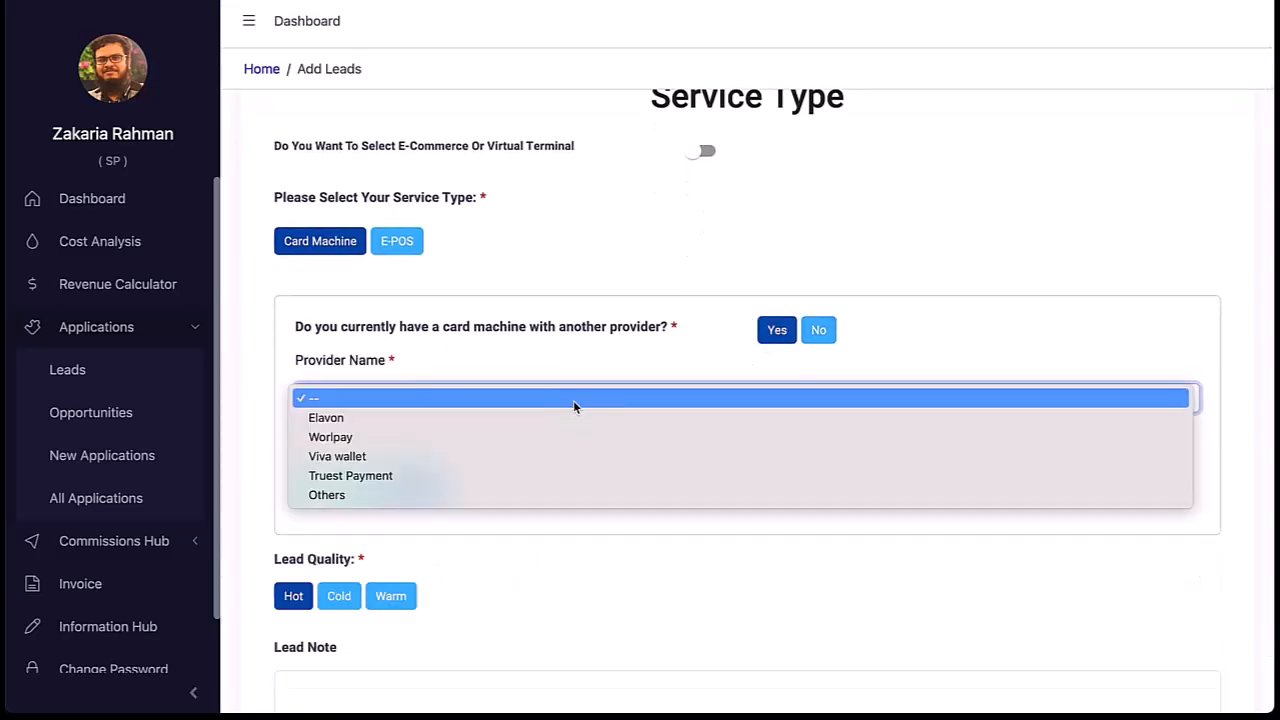
{"action": "left_click", "coordinate": [525, 509]}
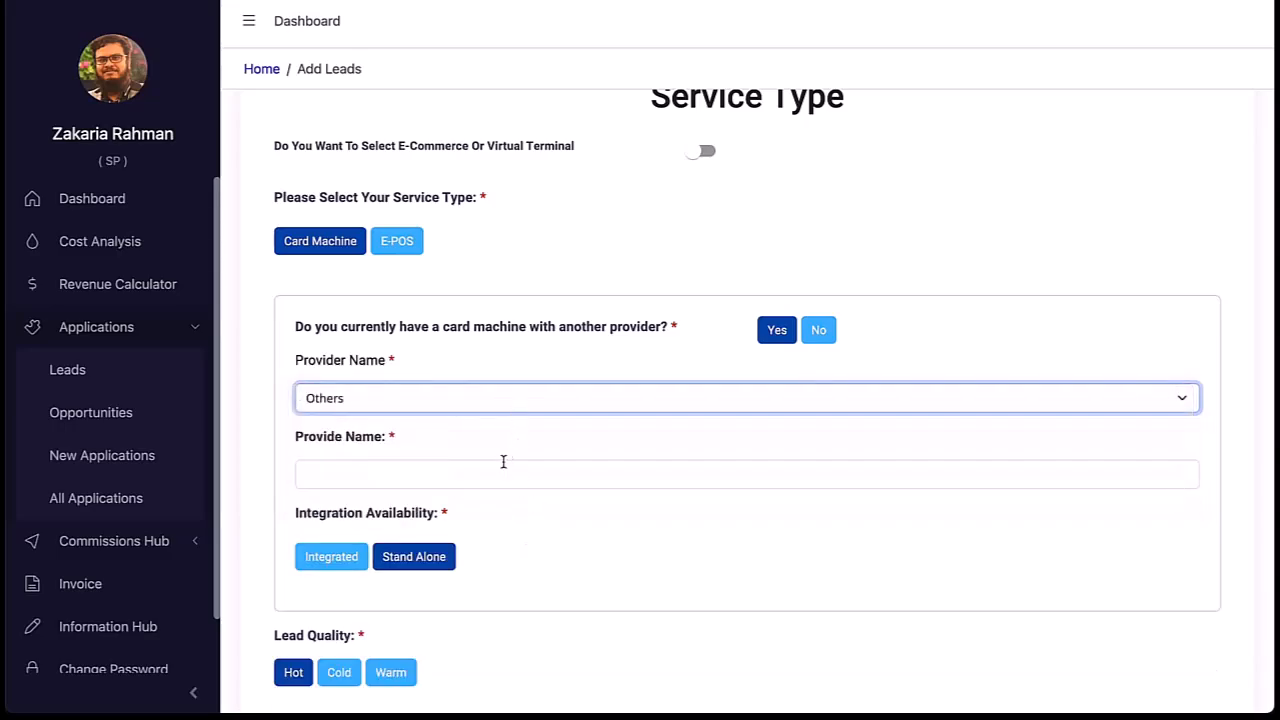
{"action": "left_click", "coordinate": [502, 473]}
{"action": "type", "text": "doko"}
{"action": "key", "text": "BackSpace"}
{"action": "key", "text": "BackSpace"}
{"action": "key", "text": "BackSpace"}
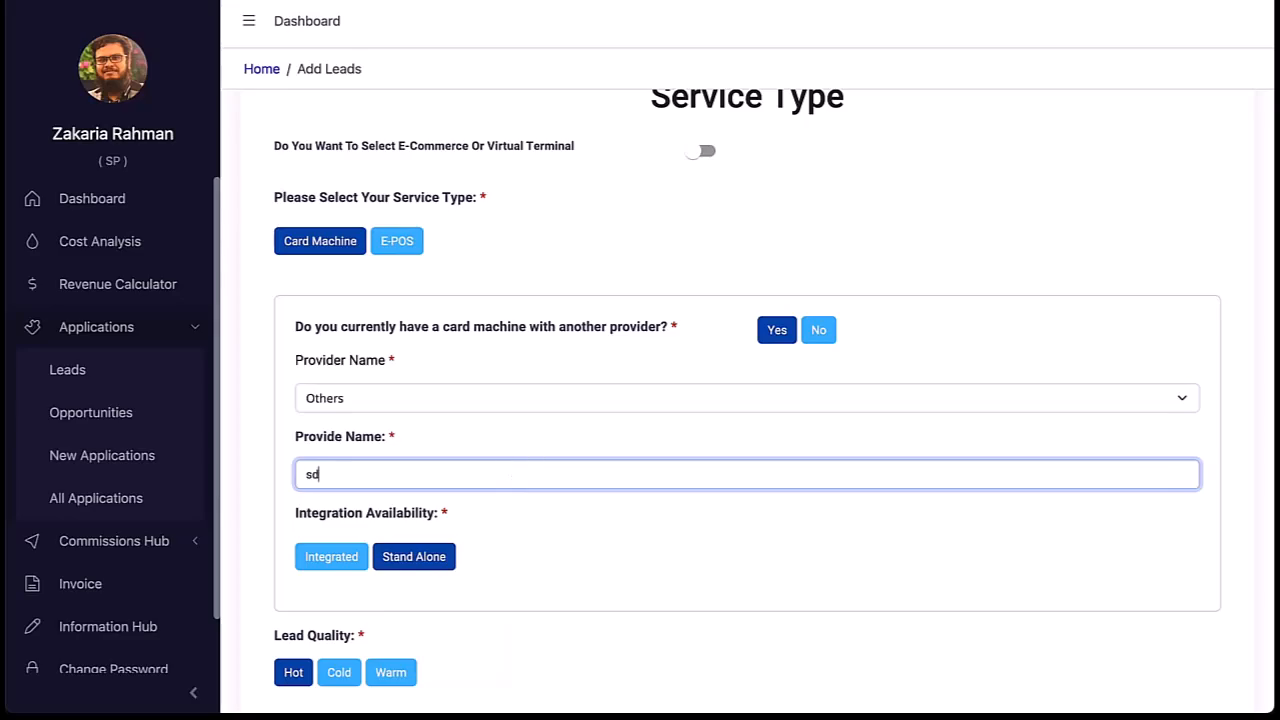
{"action": "left_click", "coordinate": [818, 330]}
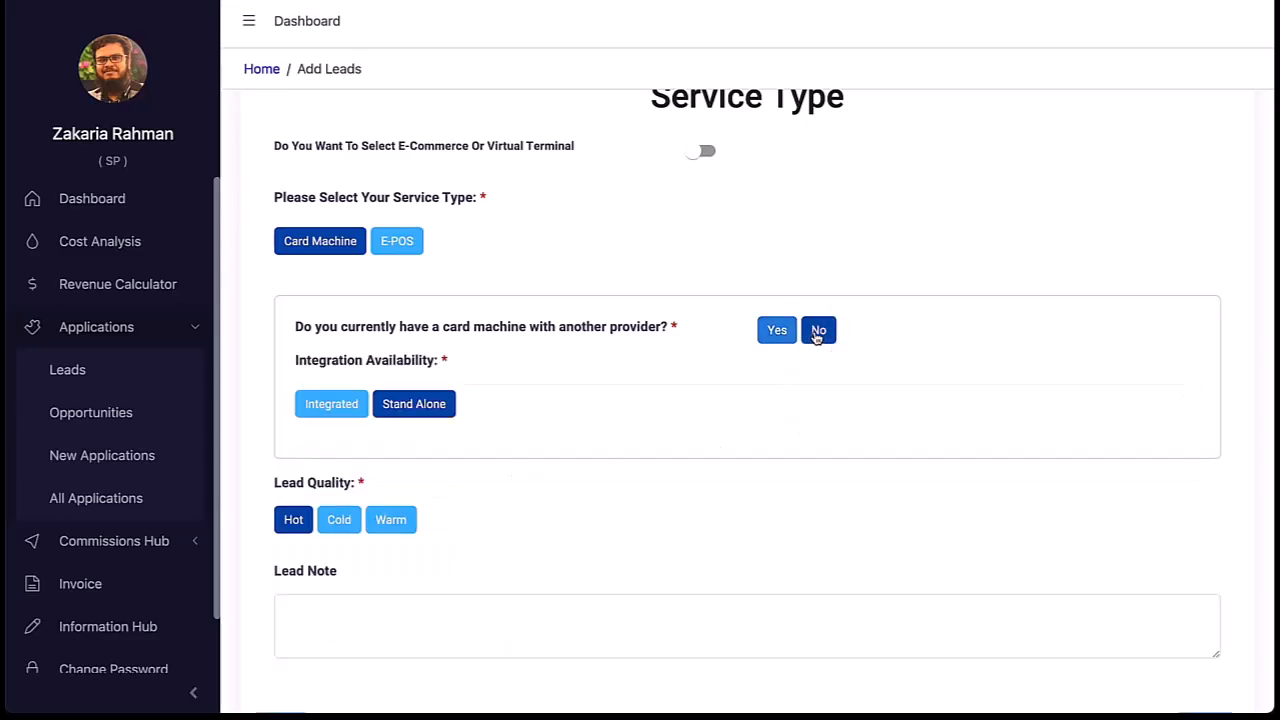
Step: Create the lead and reopen the newest lead row for editing
{"action": "left_click", "coordinate": [1063, 630]}
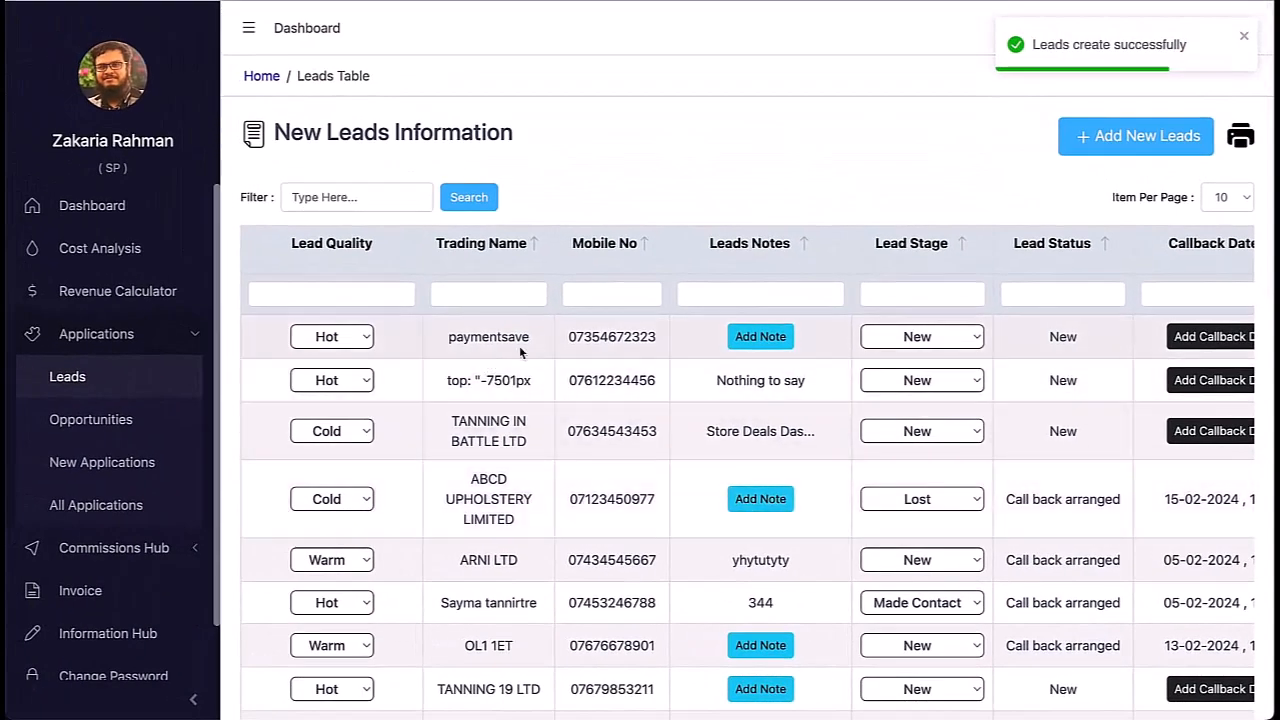
{"action": "scroll", "coordinate": [842, 343], "scroll_direction": "right", "scroll_amount": 2}
{"action": "scroll", "coordinate": [845, 340], "scroll_direction": "right", "scroll_amount": 4}
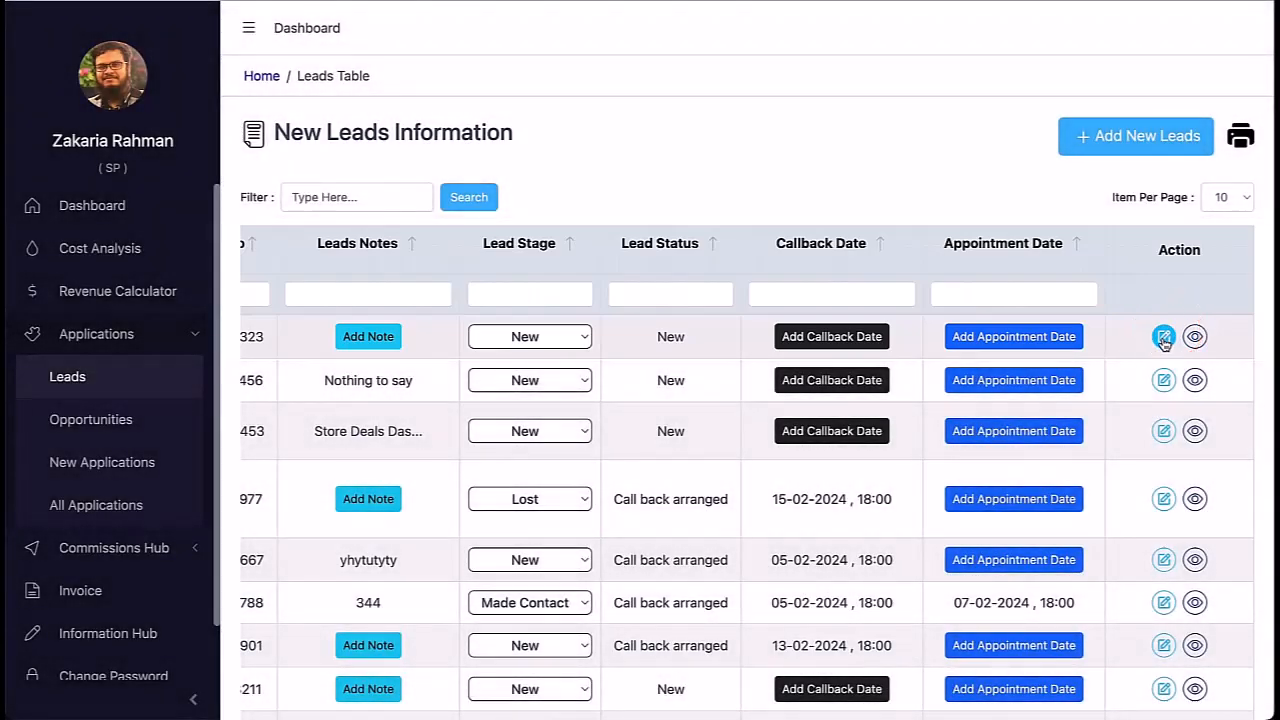
{"action": "left_click", "coordinate": [1163, 340]}
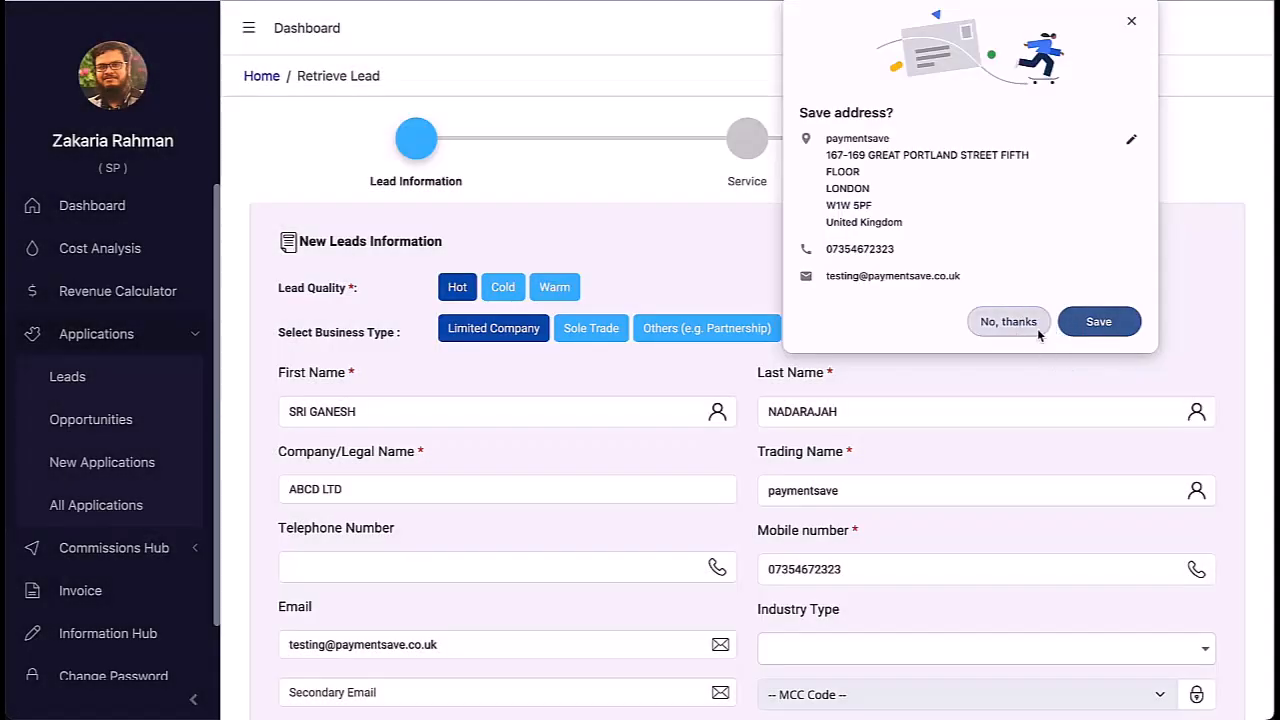
{"action": "left_click", "coordinate": [1038, 328]}
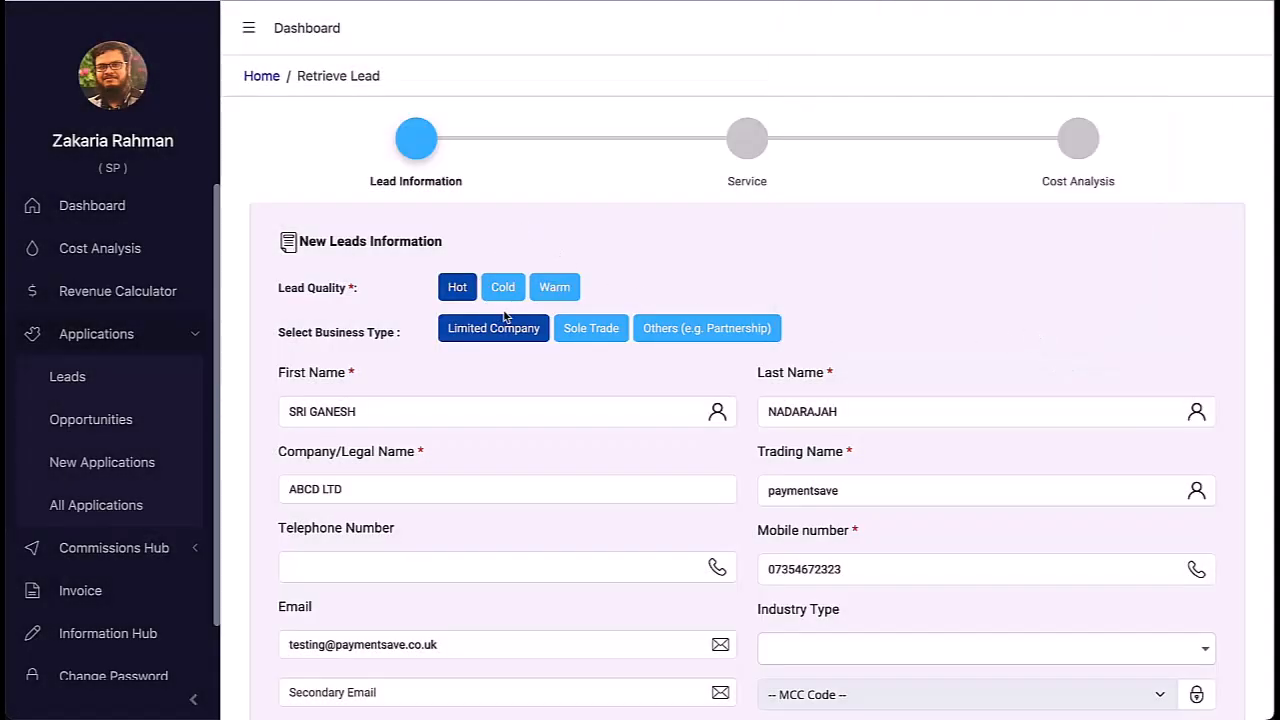
Step: Search restaurant industry types to set code 5411A, then advance to the Service Type step
{"action": "scroll", "coordinate": [537, 348], "scroll_direction": "down", "scroll_amount": 1}
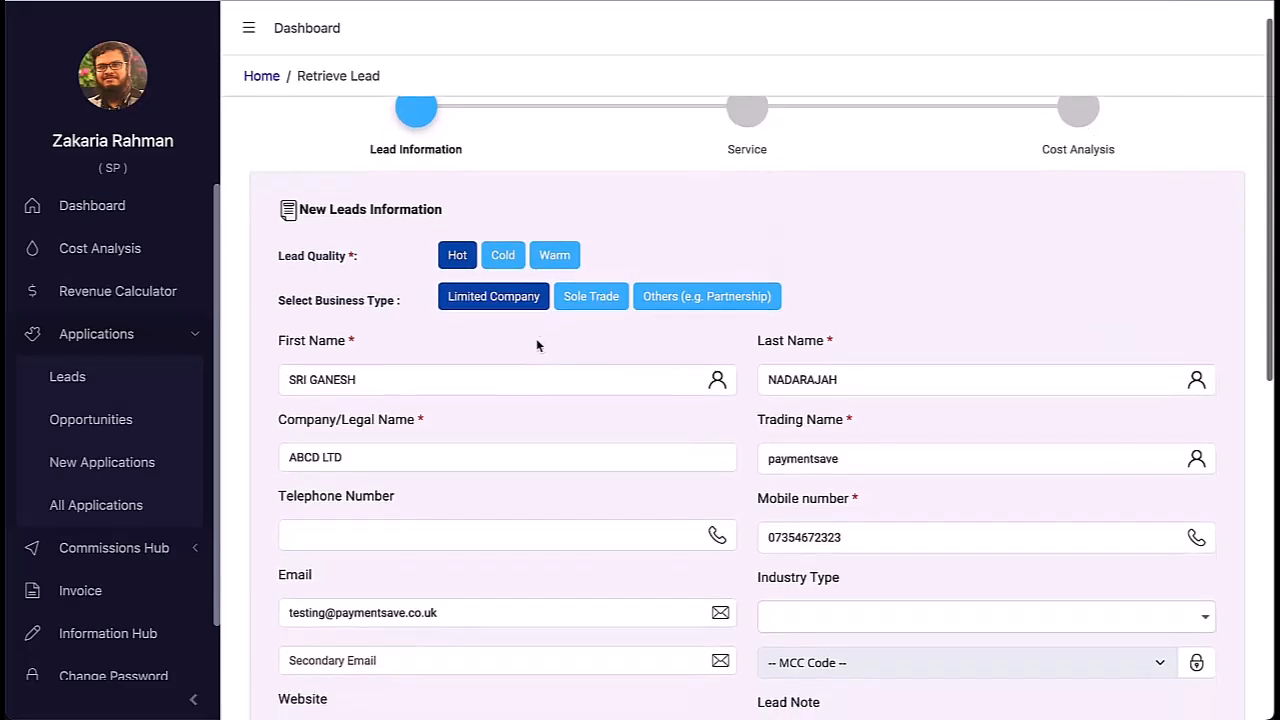
{"action": "scroll", "coordinate": [669, 335], "scroll_direction": "down", "scroll_amount": 1}
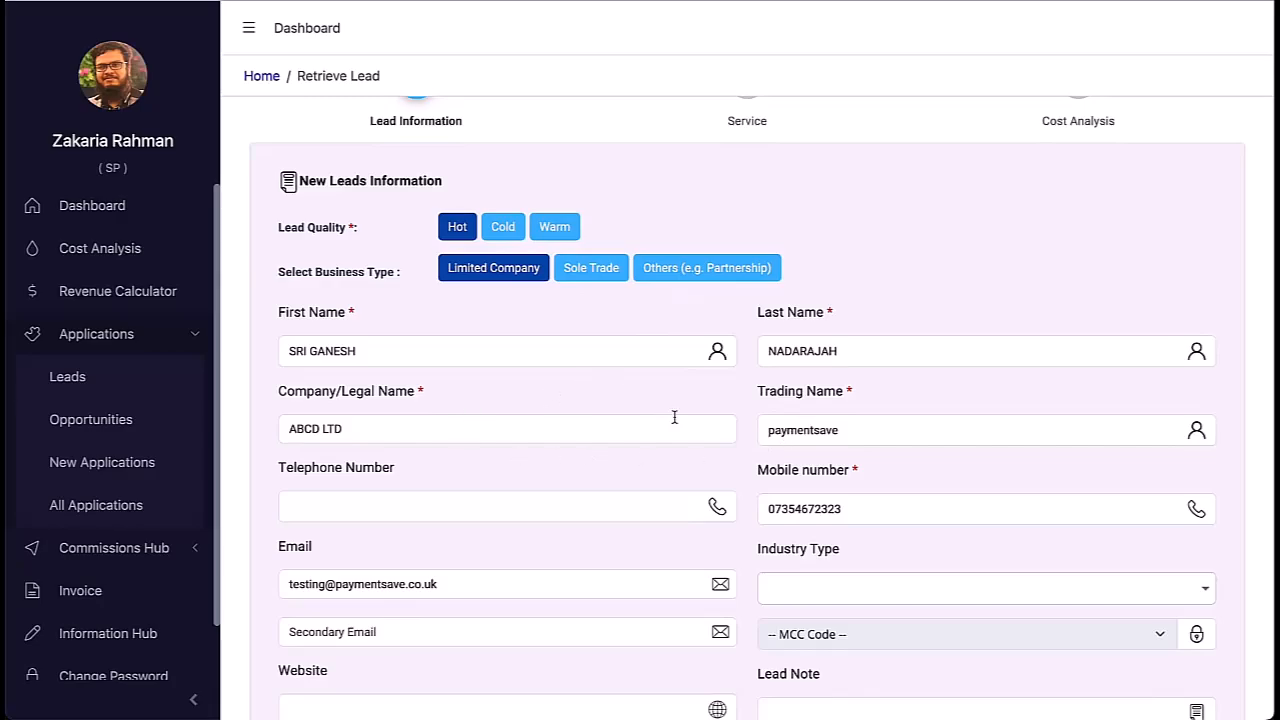
{"action": "scroll", "coordinate": [634, 477], "scroll_direction": "down", "scroll_amount": 4}
{"action": "scroll", "coordinate": [829, 480], "scroll_direction": "down", "scroll_amount": 1}
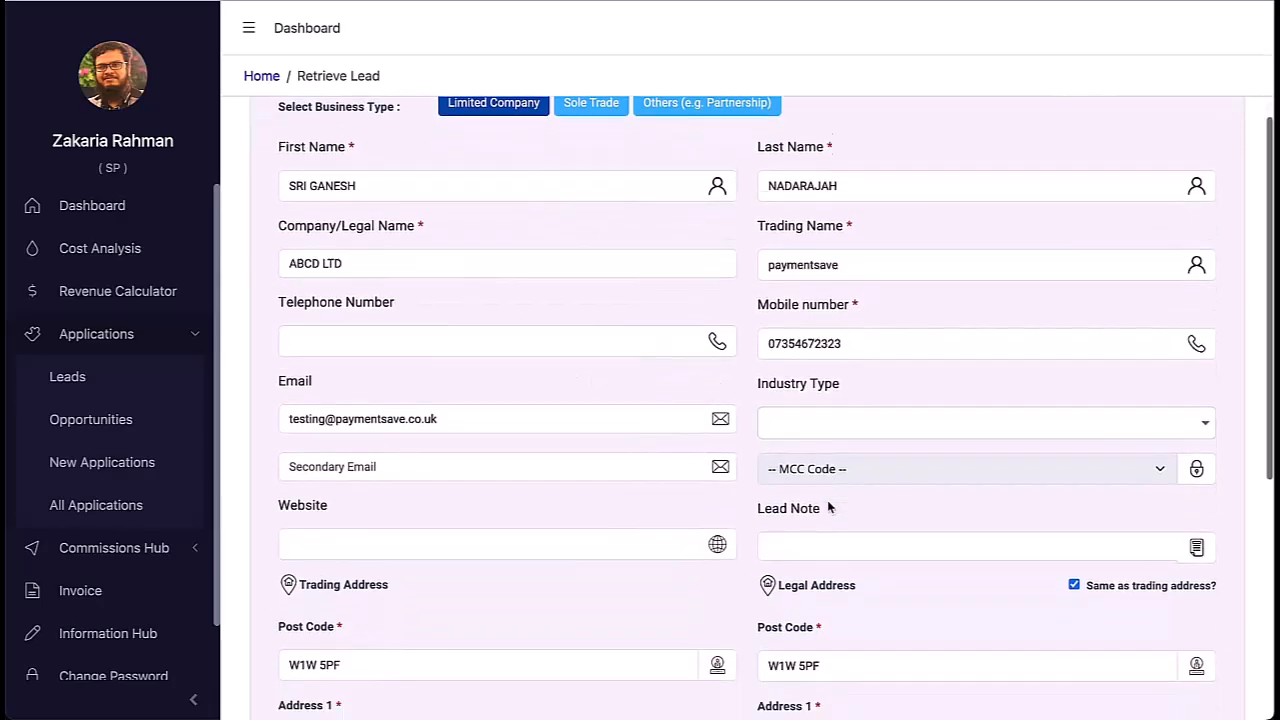
{"action": "scroll", "coordinate": [829, 508], "scroll_direction": "down", "scroll_amount": 2}
{"action": "left_click", "coordinate": [809, 430]}
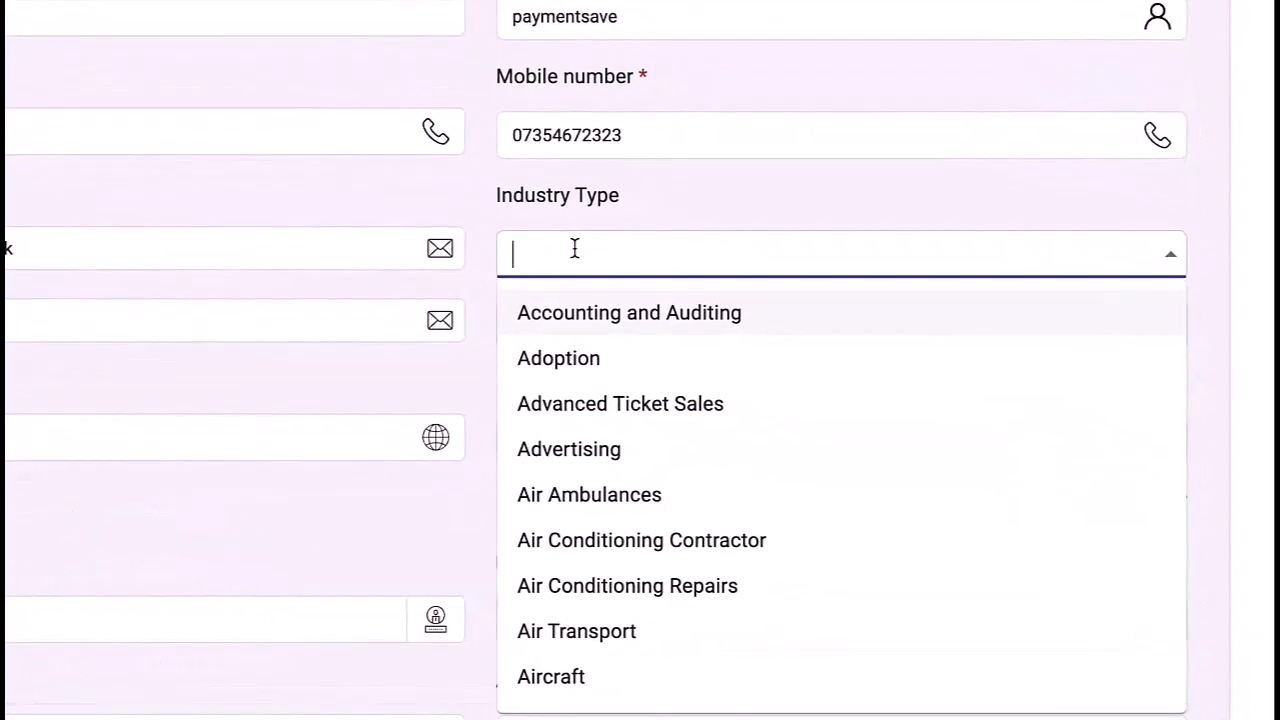
{"action": "type", "text": "grocer"}
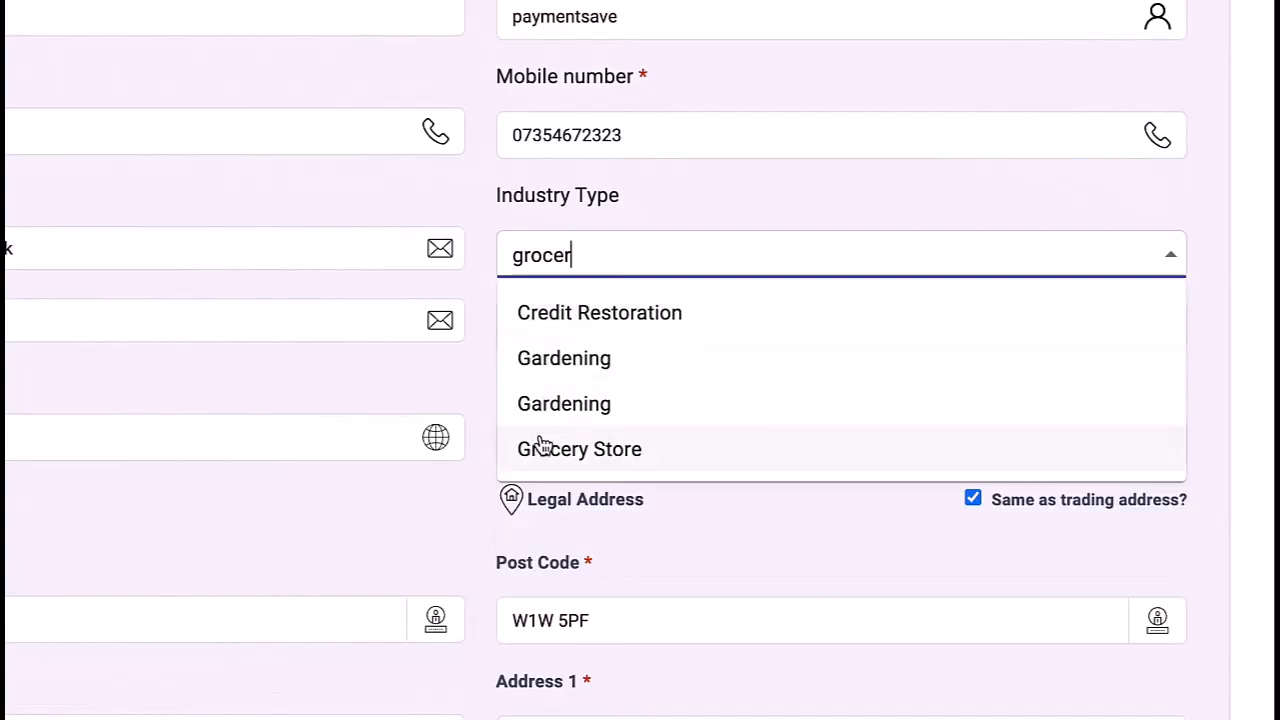
{"action": "key", "text": "BackSpace"}
{"action": "key", "text": "BackSpace"}
{"action": "key", "text": "BackSpace"}
{"action": "key", "text": "BackSpace"}
{"action": "key", "text": "BackSpace"}
{"action": "key", "text": "BackSpace"}
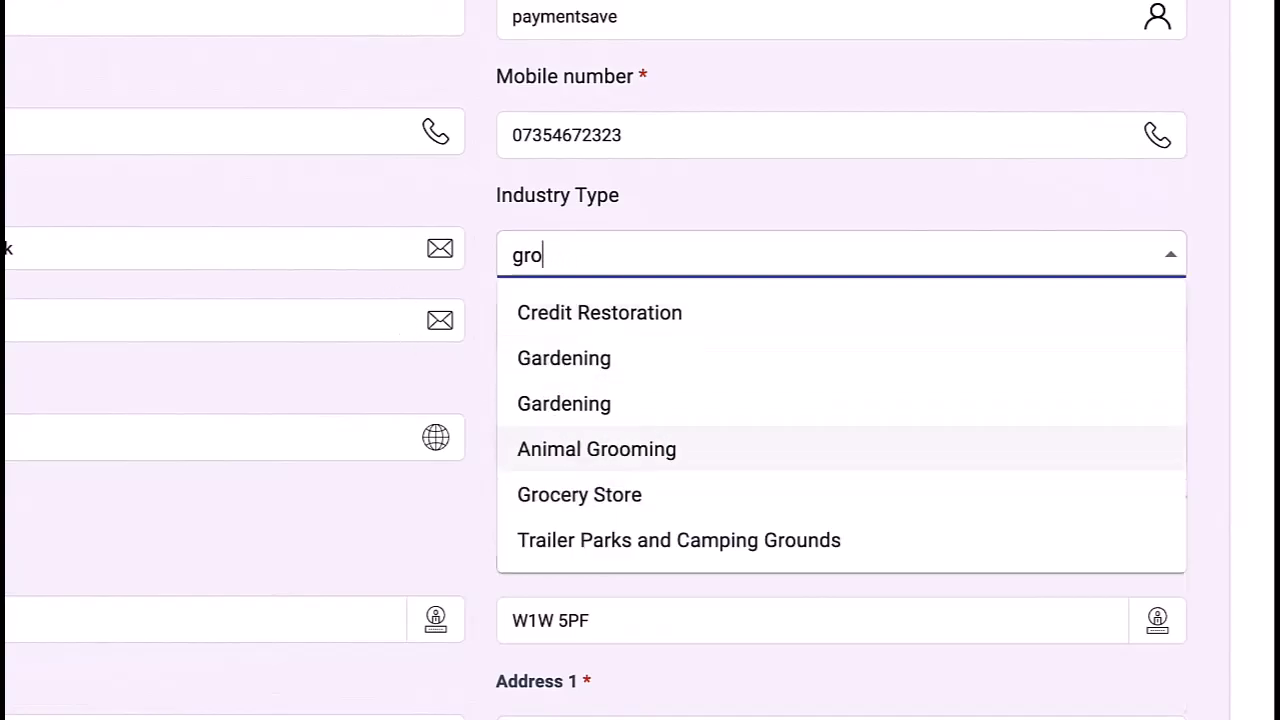
{"action": "type", "text": "fast"}
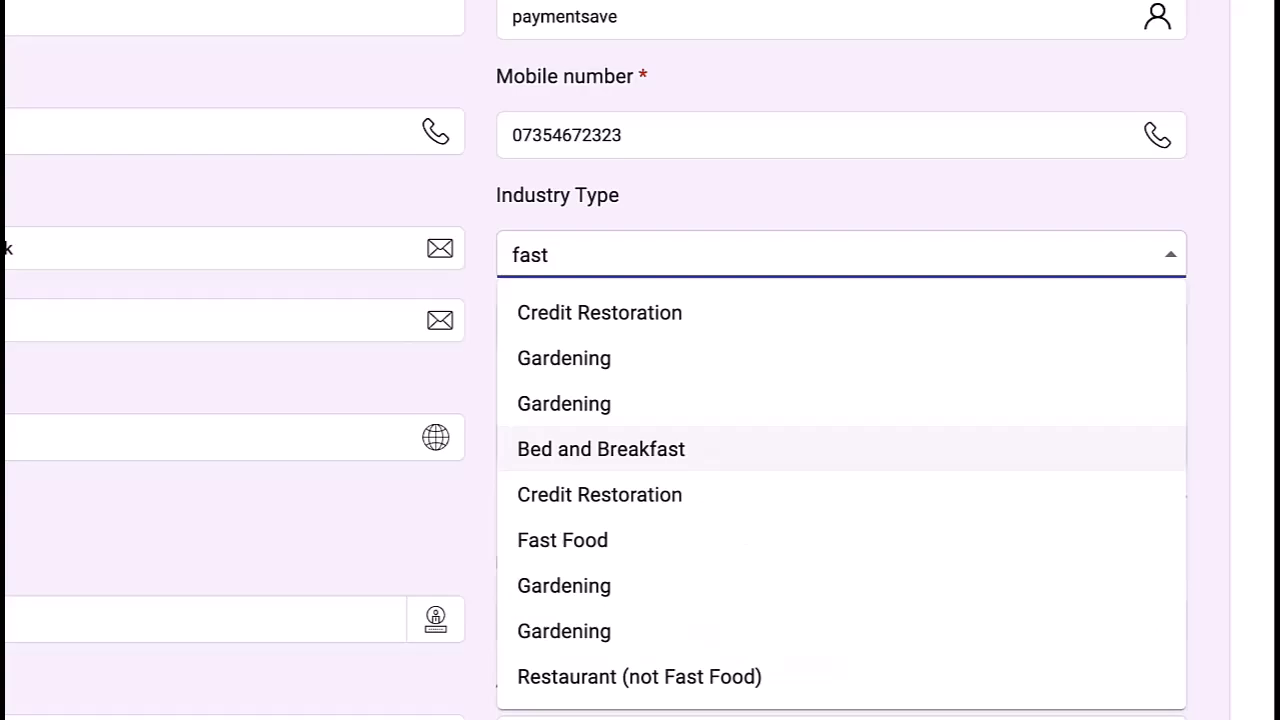
{"action": "left_click_drag", "start_coordinate": [566, 245], "coordinate": [457, 246]}
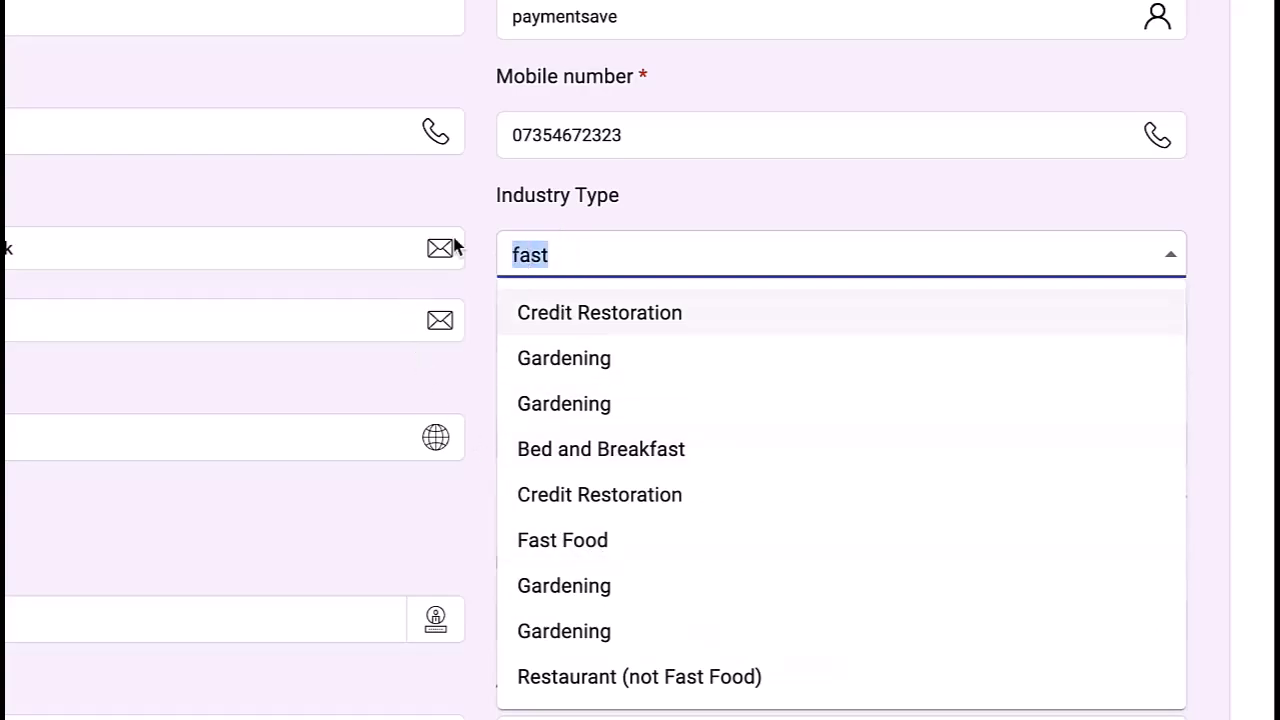
{"action": "type", "text": "resta"}
{"action": "scroll", "coordinate": [446, 391], "scroll_direction": "down", "scroll_amount": 3}
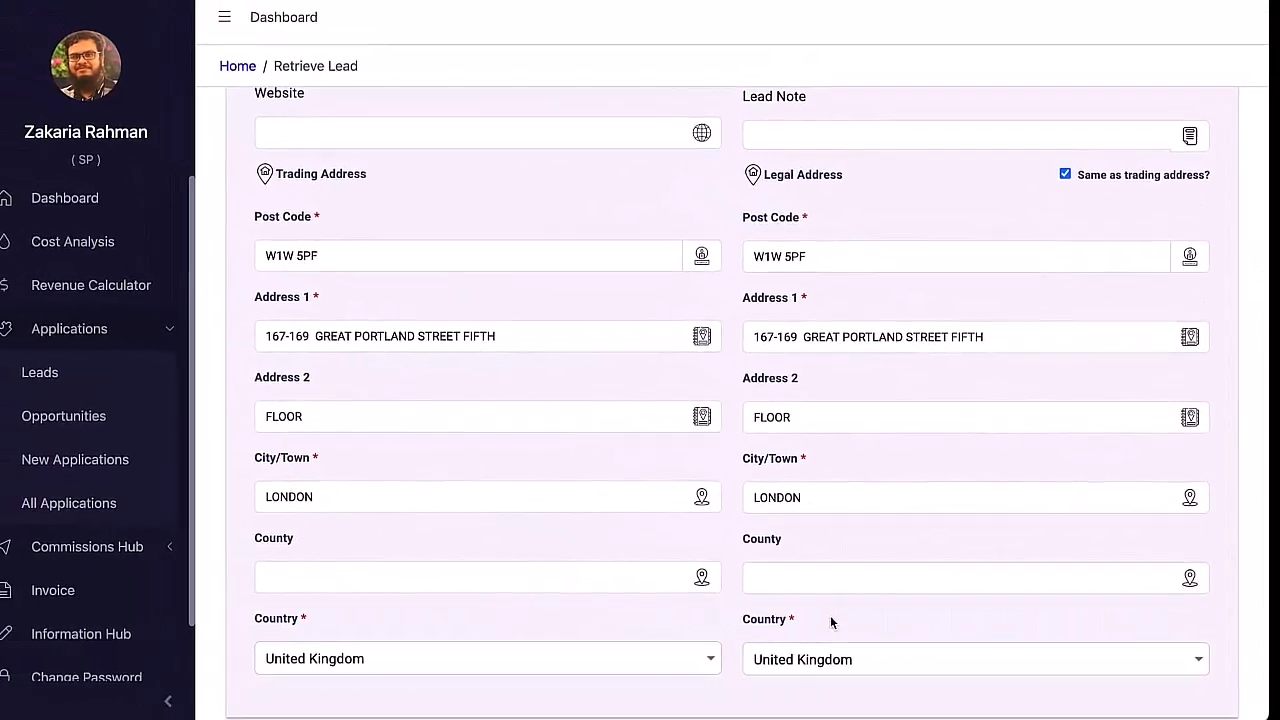
{"action": "scroll", "coordinate": [950, 630], "scroll_direction": "down", "scroll_amount": 1}
{"action": "left_click", "coordinate": [1188, 680]}
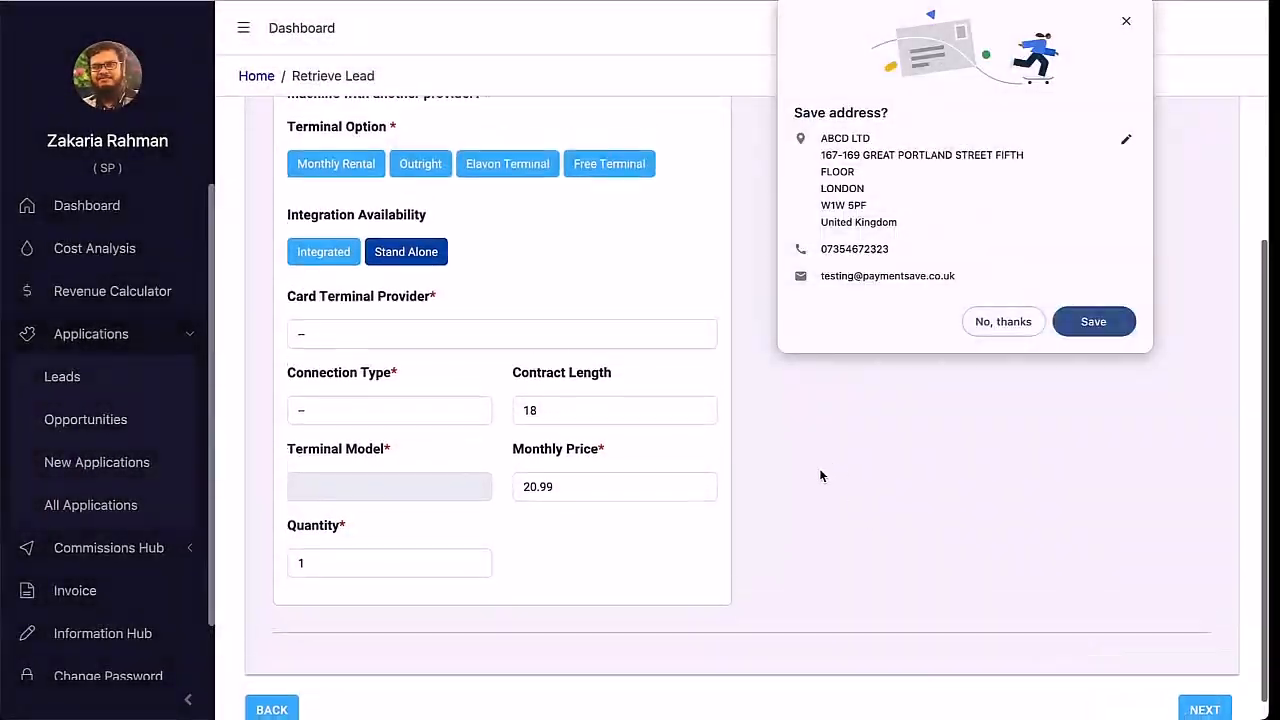
Step: Add a monthly-rental PAX A920 PRO (WIFI/GPRS) card terminal
{"action": "left_click", "coordinate": [993, 321]}
{"action": "scroll", "coordinate": [760, 366], "scroll_direction": "up", "scroll_amount": 3}
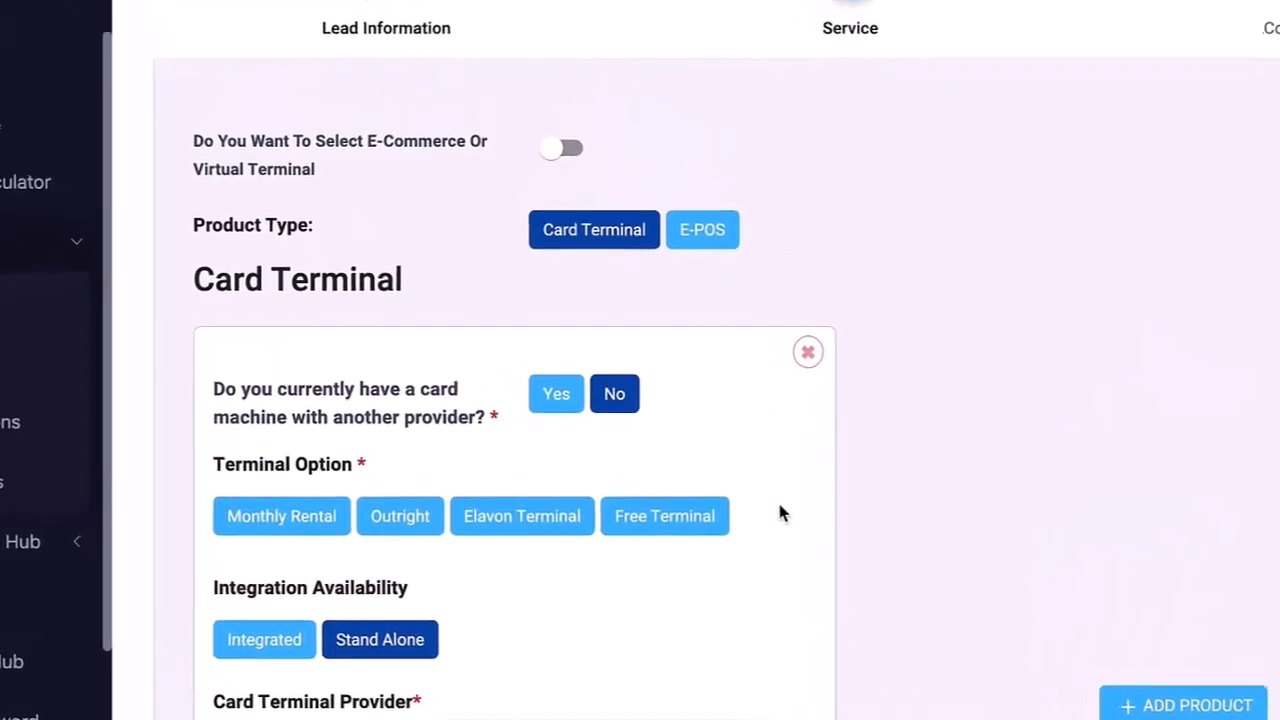
{"action": "scroll", "coordinate": [702, 522], "scroll_direction": "down", "scroll_amount": 3}
{"action": "left_click", "coordinate": [270, 128]}
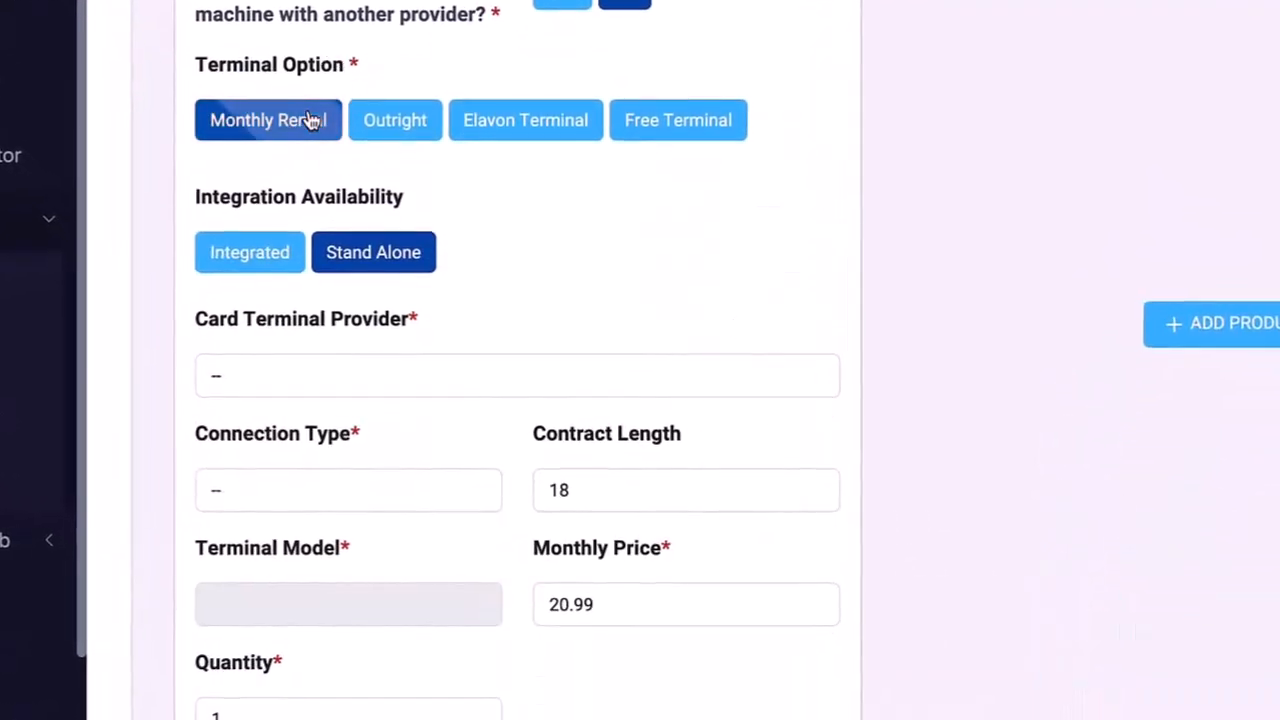
{"action": "scroll", "coordinate": [575, 265], "scroll_direction": "down", "scroll_amount": 1}
{"action": "left_click", "coordinate": [534, 286]}
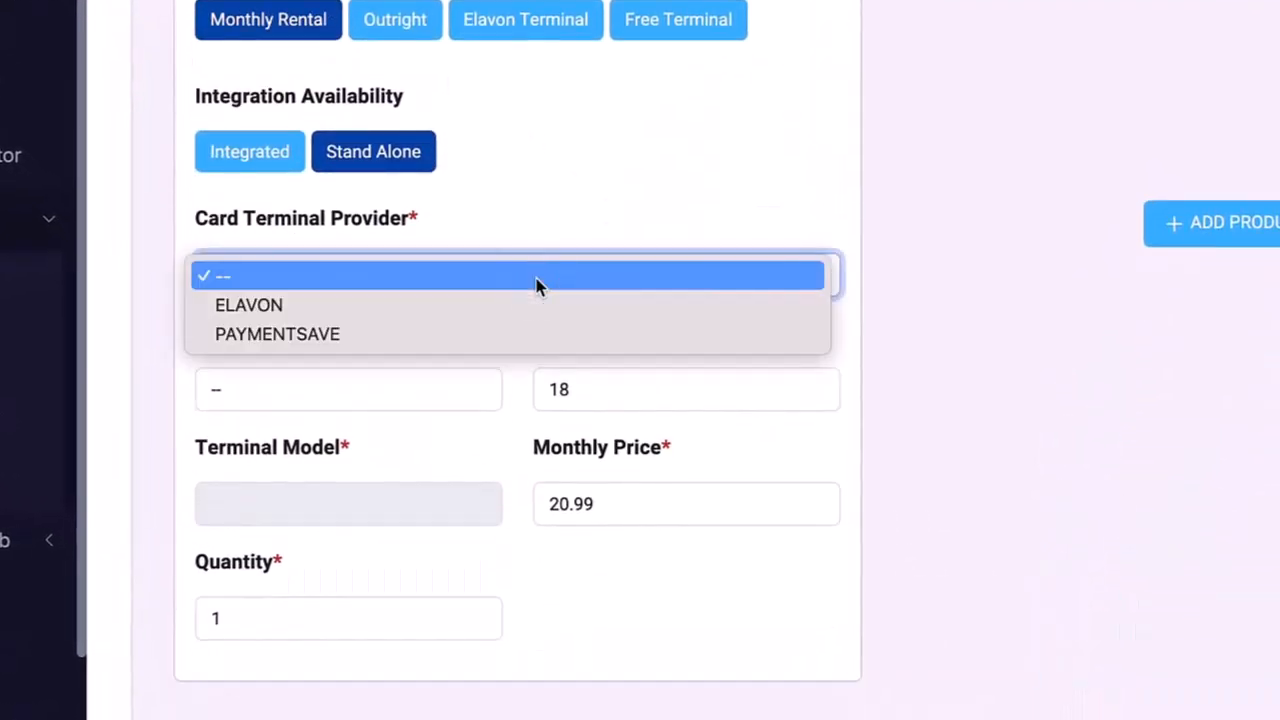
{"action": "left_click", "coordinate": [389, 304]}
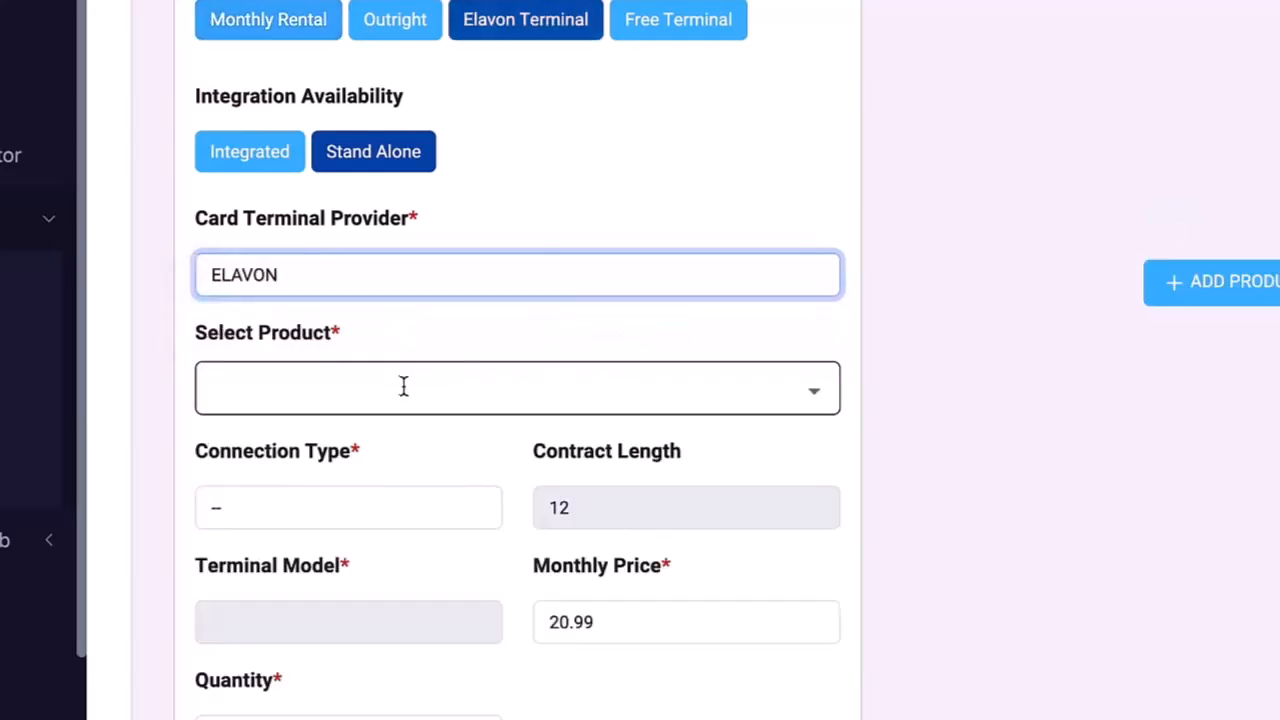
{"action": "left_click", "coordinate": [400, 385]}
{"action": "left_click", "coordinate": [416, 284]}
{"action": "left_click", "coordinate": [388, 393]}
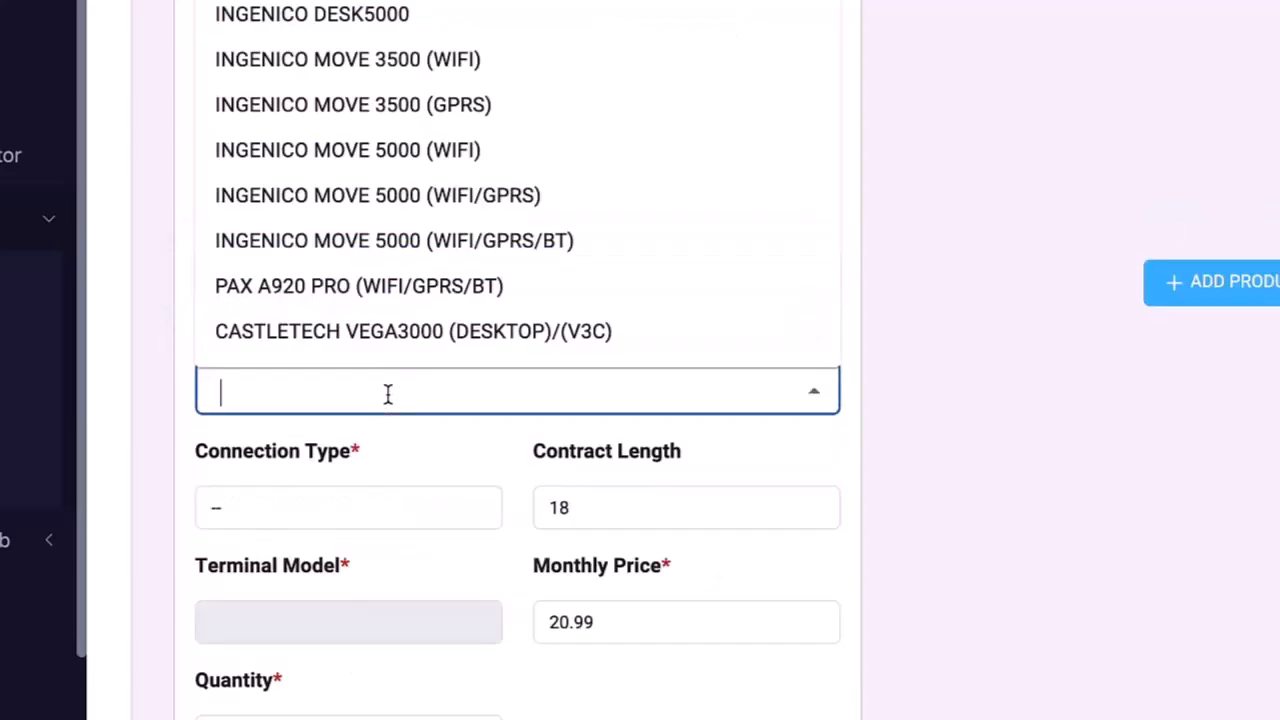
{"action": "type", "text": "pax"}
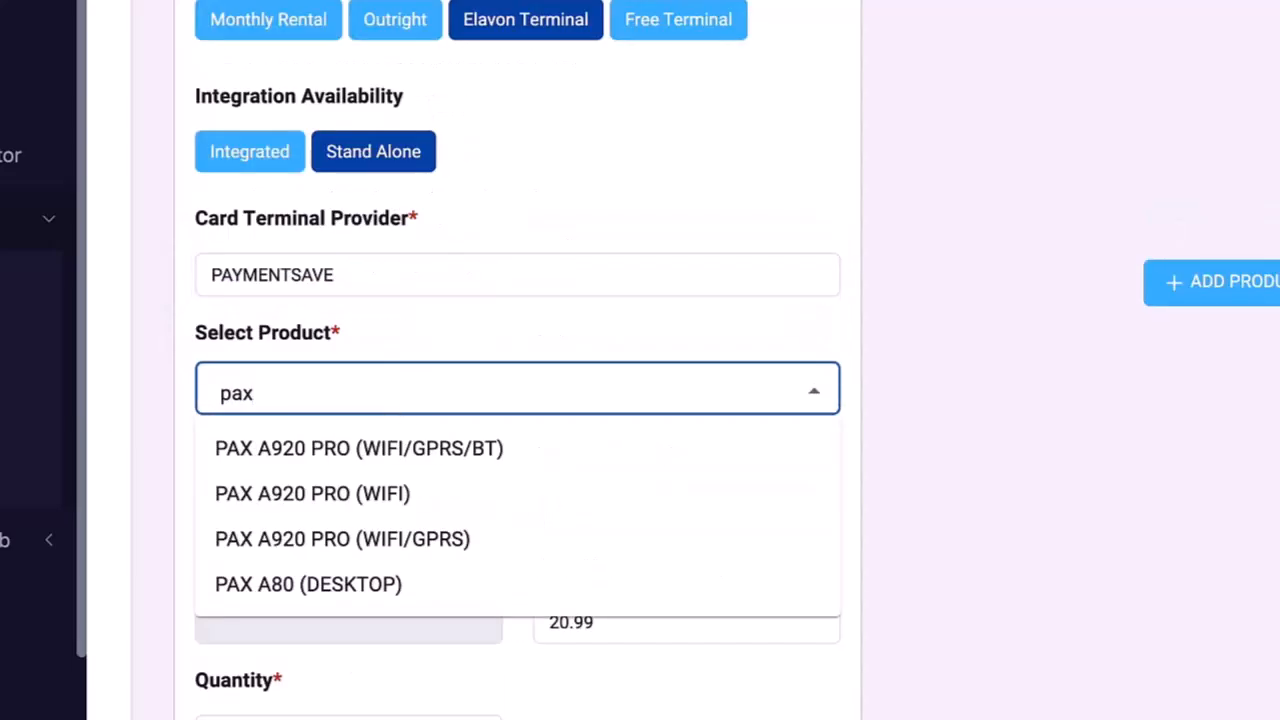
{"action": "left_click", "coordinate": [455, 545]}
Step: Set the terminal's monthly price to 20.99
{"action": "left_click", "coordinate": [585, 619]}
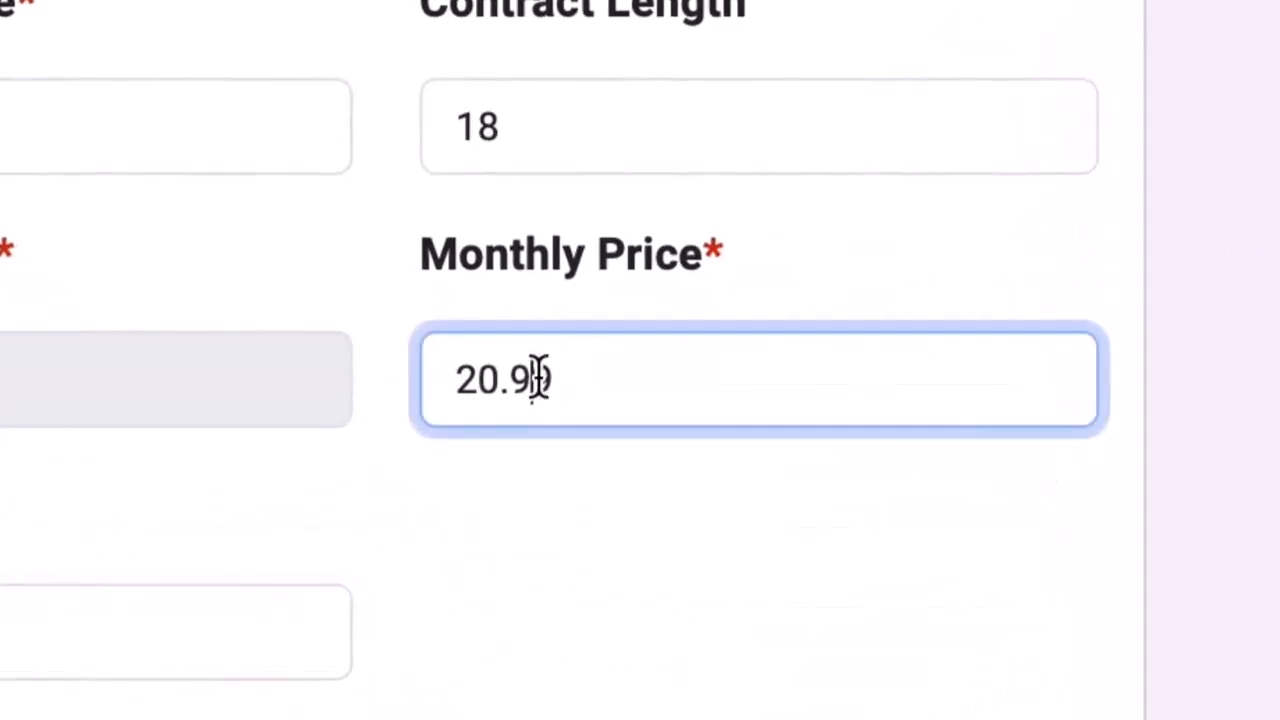
{"action": "key", "text": "Left"}
{"action": "key", "text": "Left"}
{"action": "key", "text": "Left"}
{"action": "key", "text": "Left"}
{"action": "key", "text": "shift+Right"}
{"action": "type", "text": "1"}
{"action": "key", "text": "BackSpace"}
{"action": "key", "text": "BackSpace"}
{"action": "type", "text": "15"}
{"action": "key", "text": "BackSpace"}
{"action": "key", "text": "BackSpace"}
{"action": "type", "text": "2"}
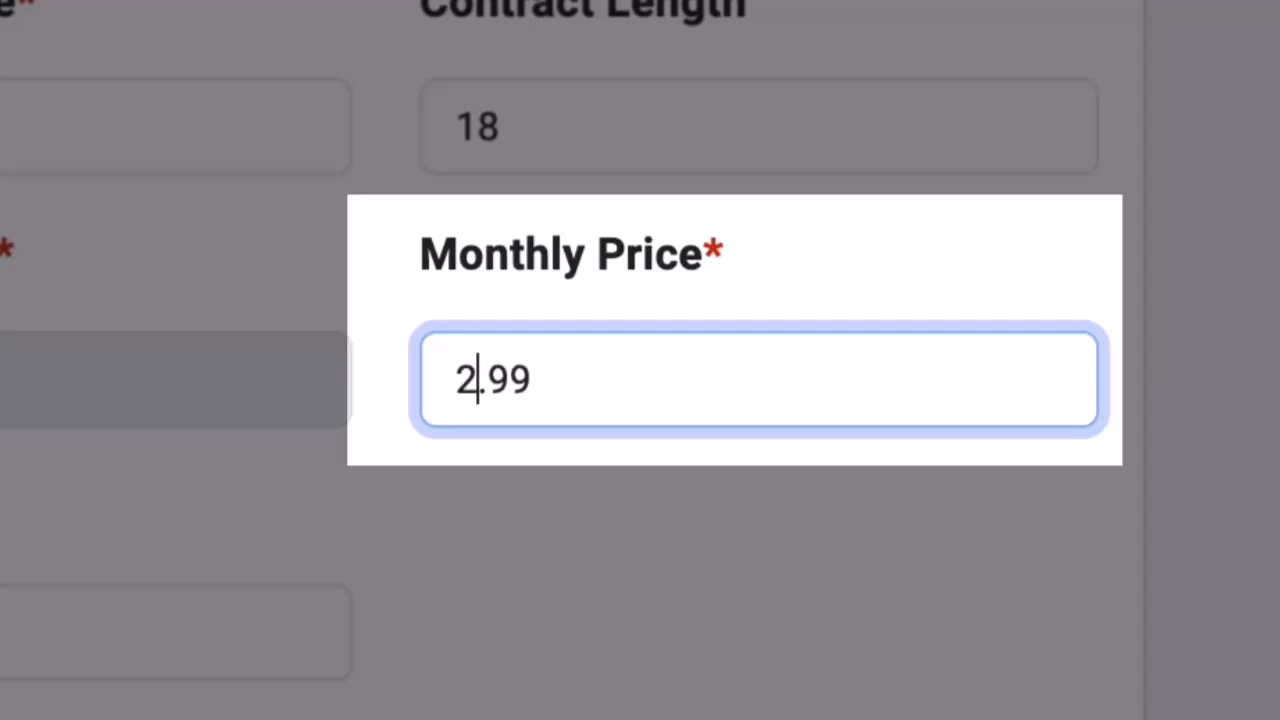
{"action": "type", "text": "0"}
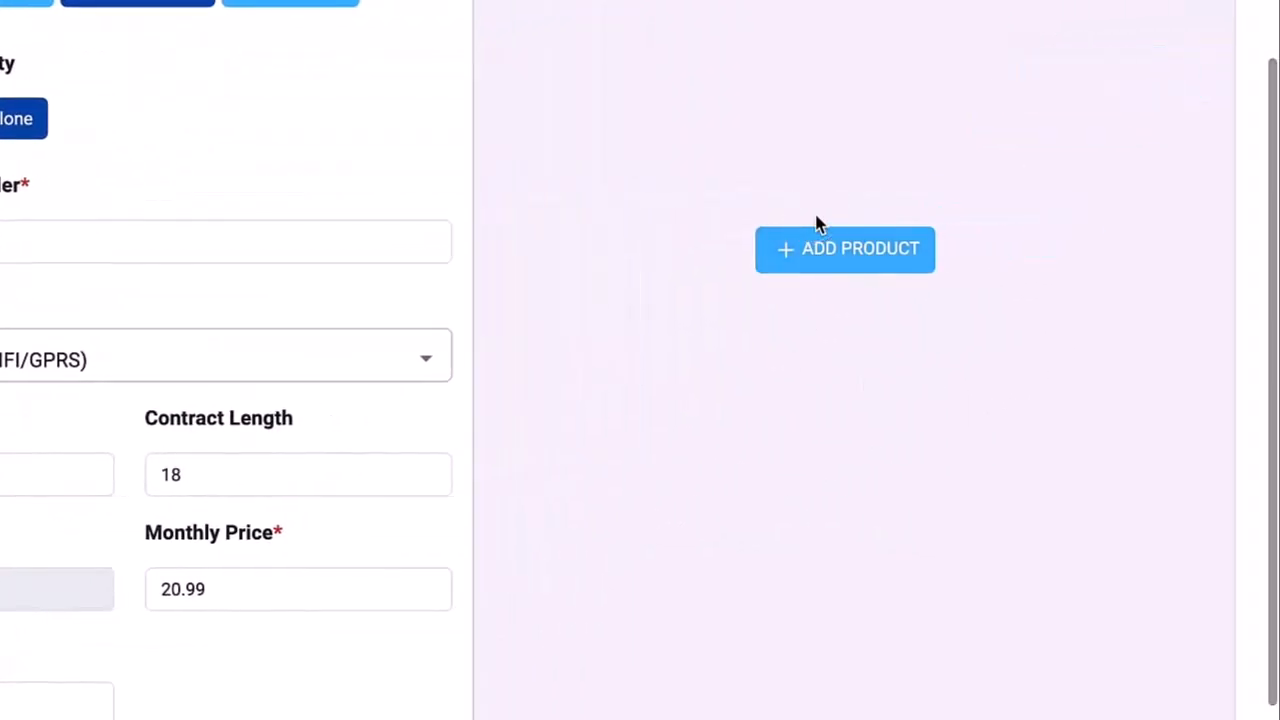
Step: Try a second PAX A920 PRO terminal, remove it, and proceed to cost analysis
{"action": "left_click", "coordinate": [1200, 71]}
{"action": "left_click", "coordinate": [622, 95]}
{"action": "left_click", "coordinate": [586, 250]}
{"action": "left_click", "coordinate": [591, 383]}
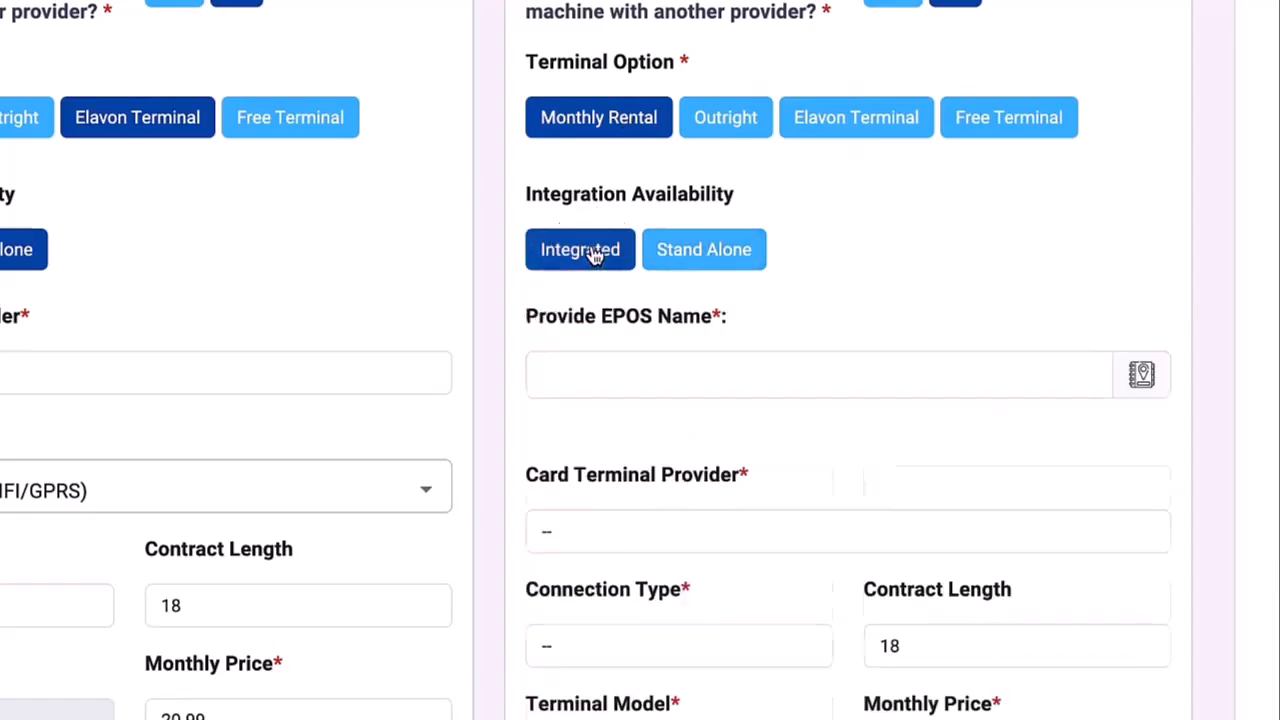
{"action": "type", "text": "pos"}
{"action": "left_click", "coordinate": [607, 535]}
{"action": "left_click", "coordinate": [611, 590]}
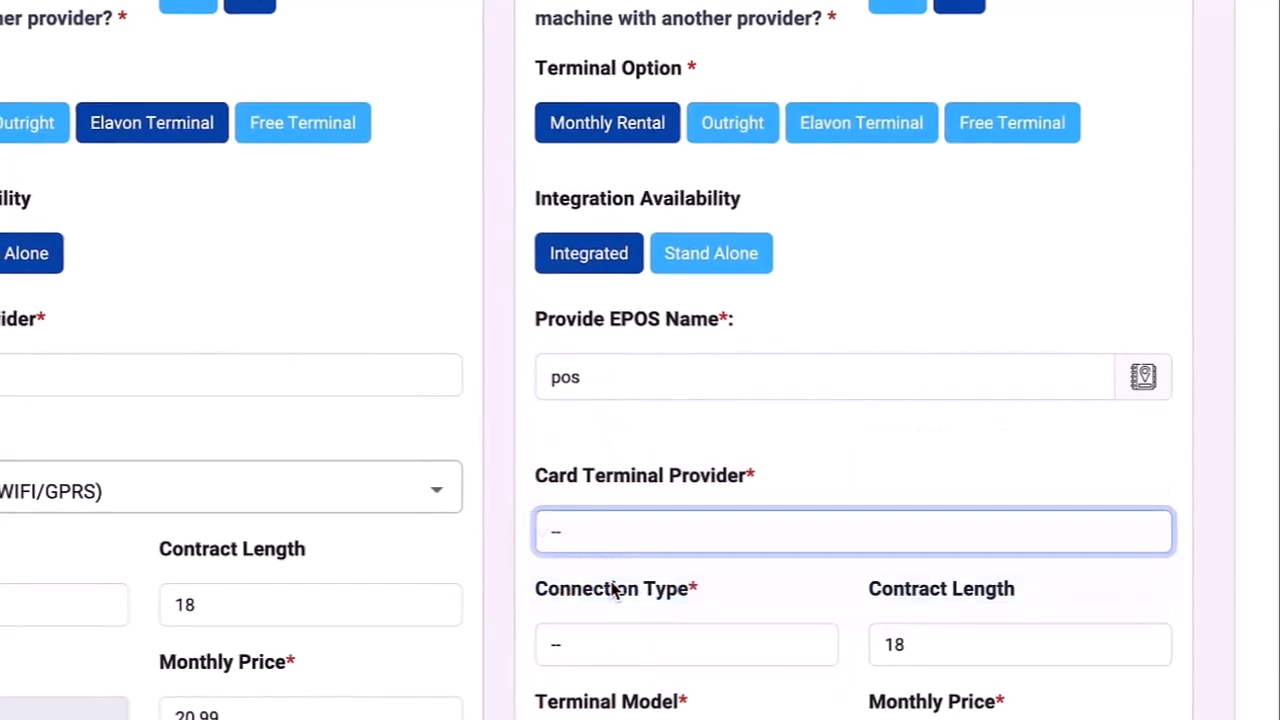
{"action": "scroll", "coordinate": [612, 590], "scroll_direction": "down", "scroll_amount": 2}
{"action": "left_click", "coordinate": [643, 477]}
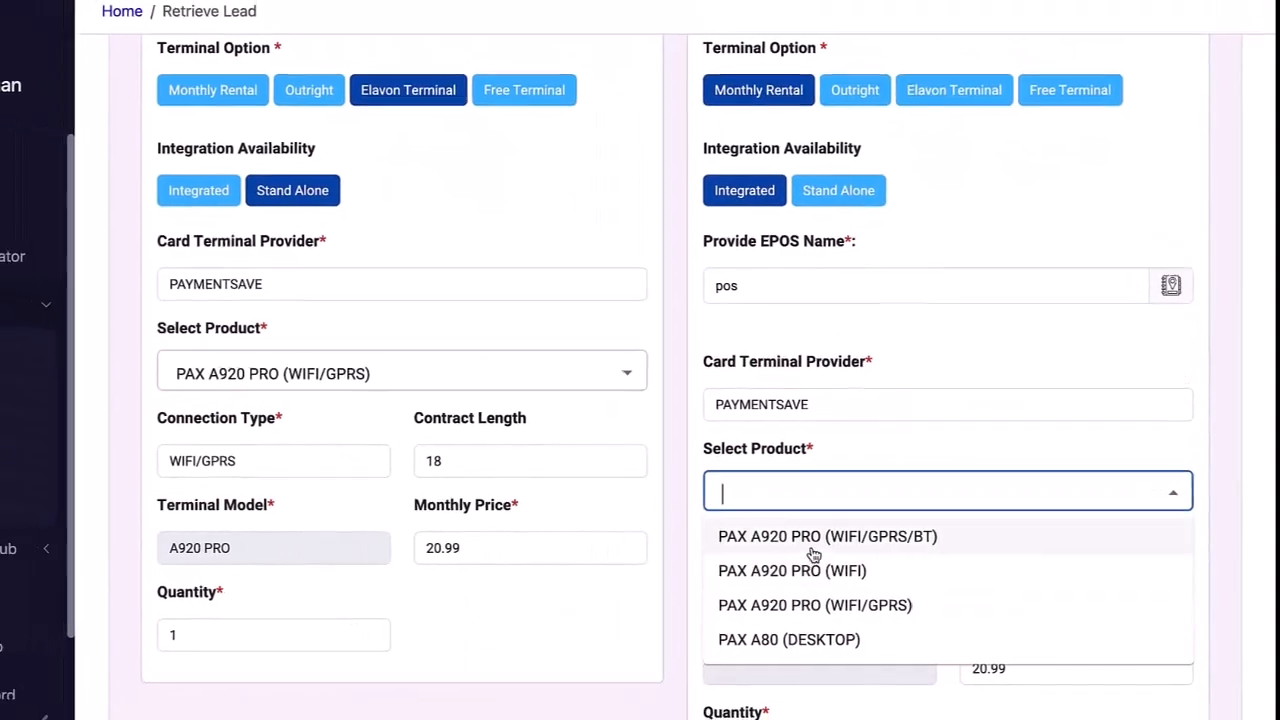
{"action": "left_click", "coordinate": [768, 607]}
{"action": "scroll", "coordinate": [792, 606], "scroll_direction": "down", "scroll_amount": 1}
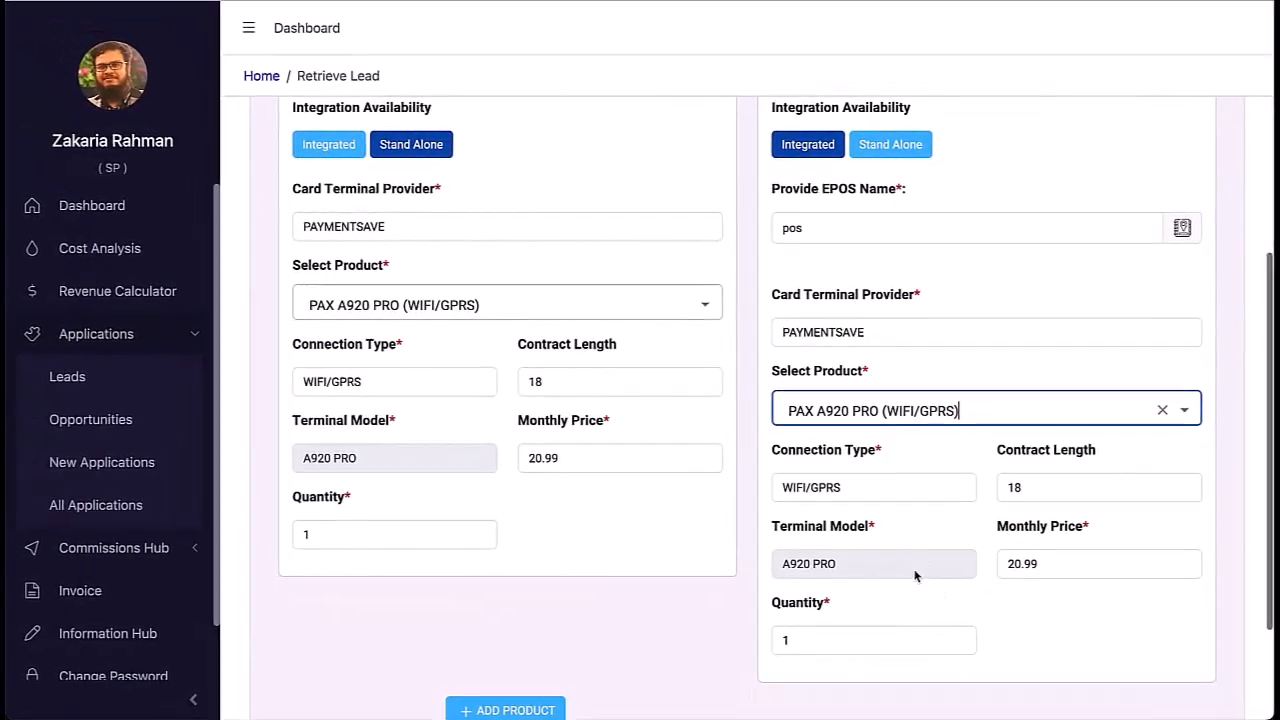
{"action": "scroll", "coordinate": [914, 575], "scroll_direction": "up", "scroll_amount": 3}
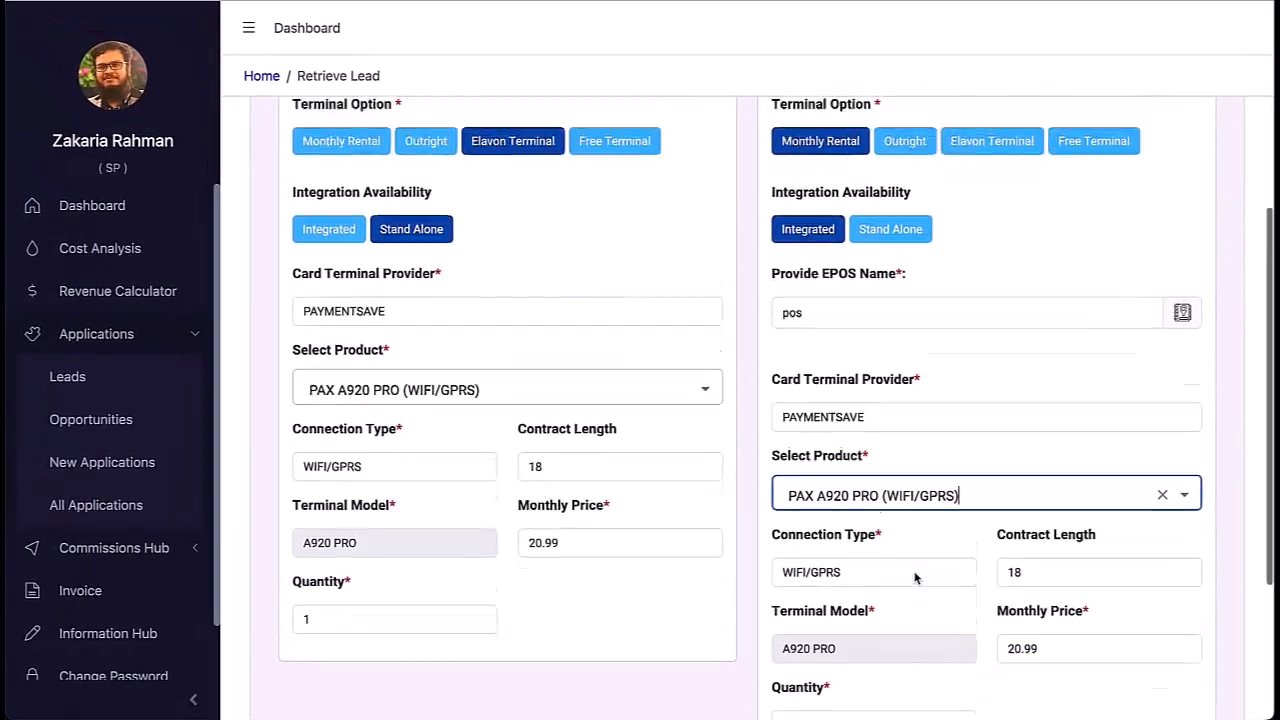
{"action": "left_click", "coordinate": [1194, 163]}
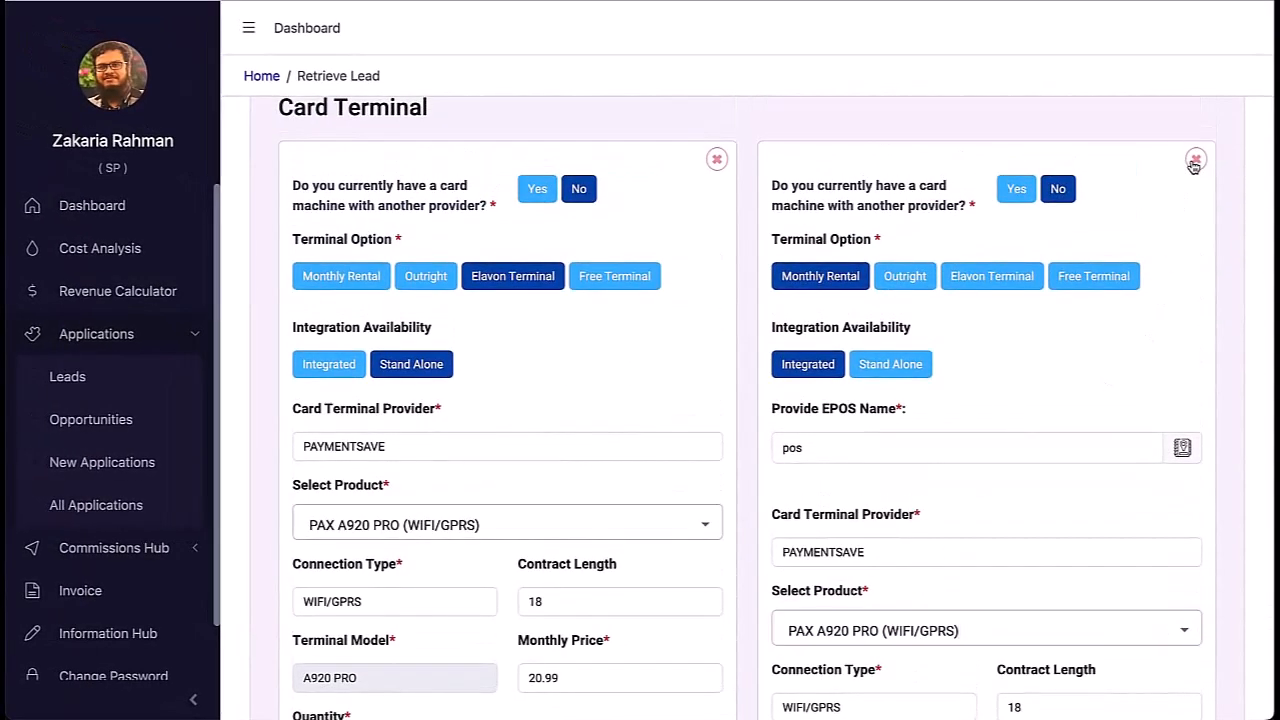
{"action": "scroll", "coordinate": [986, 543], "scroll_direction": "down", "scroll_amount": 3}
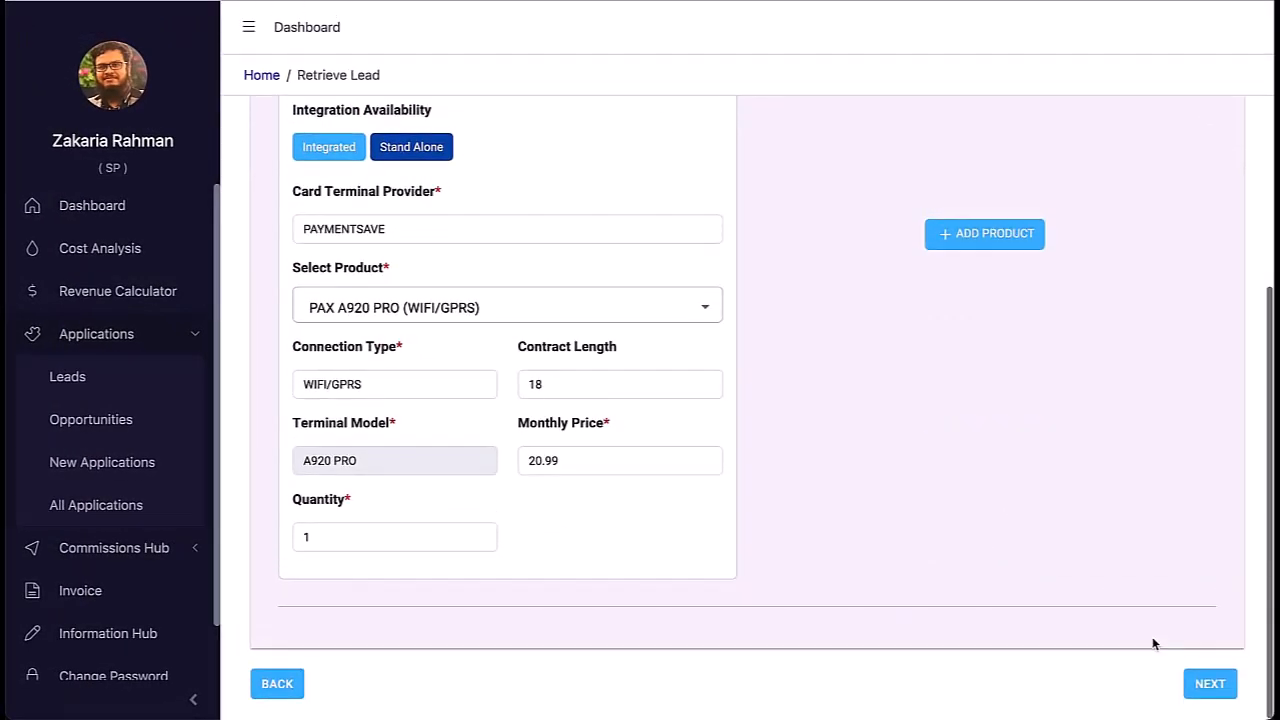
{"action": "left_click", "coordinate": [1212, 685]}
Step: Enter 50000 as the Monthly Card Turnover
{"action": "scroll", "coordinate": [823, 516], "scroll_direction": "up", "scroll_amount": 10}
{"action": "scroll", "coordinate": [823, 516], "scroll_direction": "up", "scroll_amount": 2}
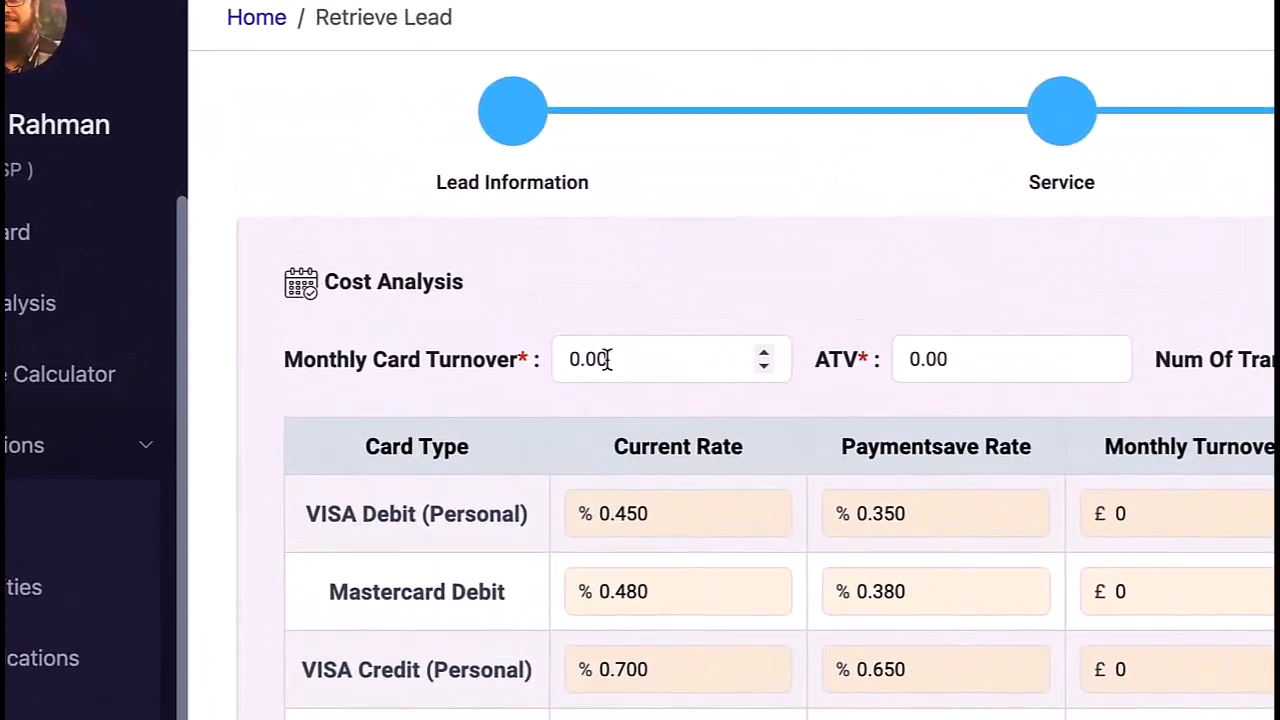
{"action": "left_click", "coordinate": [464, 360]}
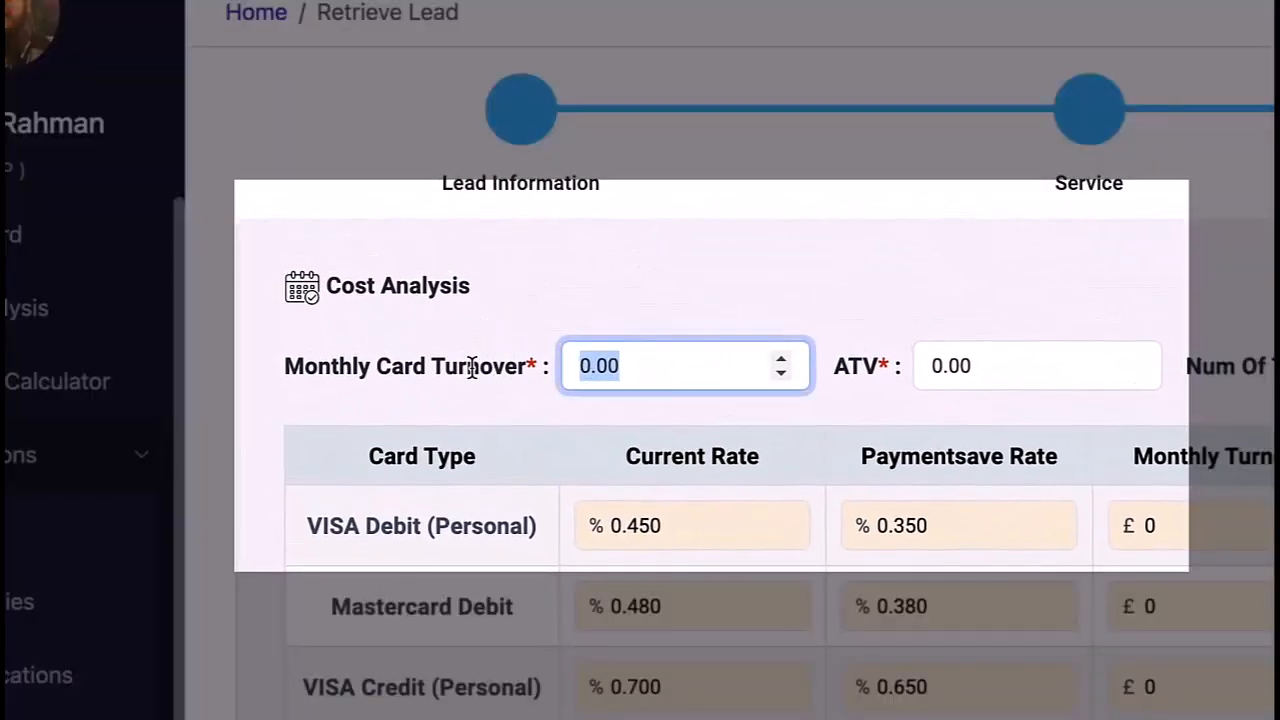
{"action": "type", "text": "50000"}
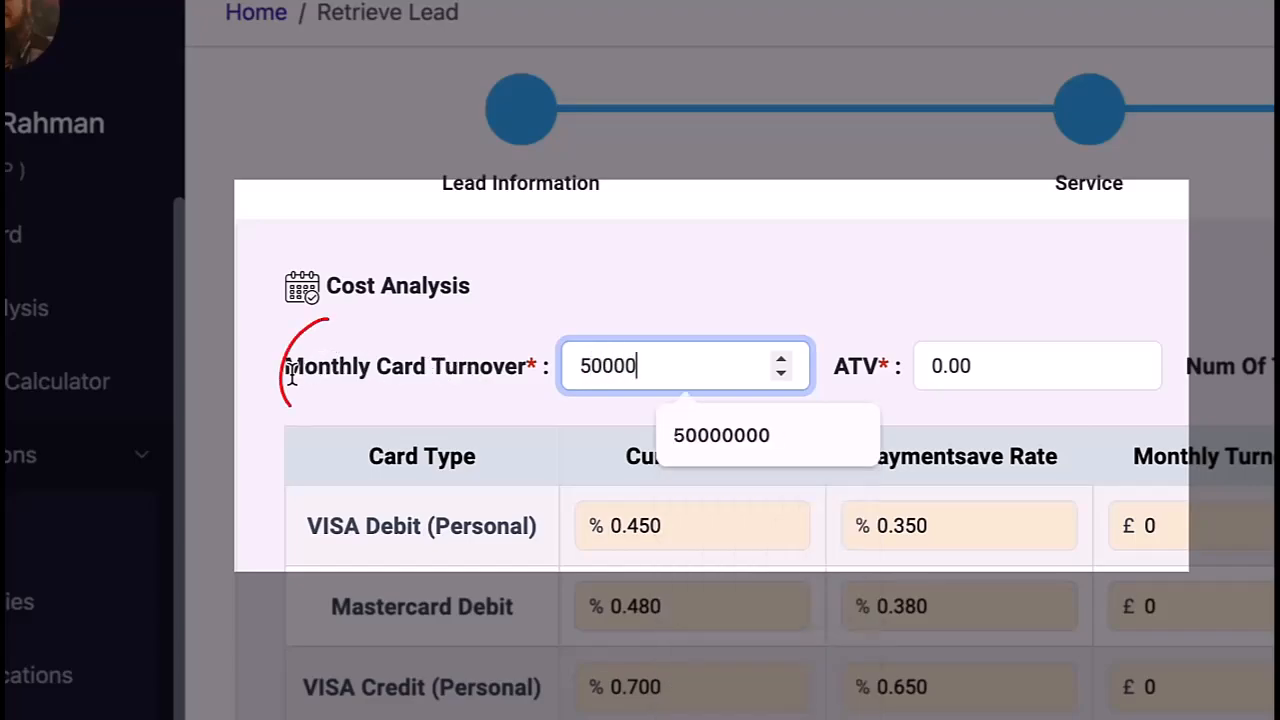
{"action": "double_click", "coordinate": [346, 370]}
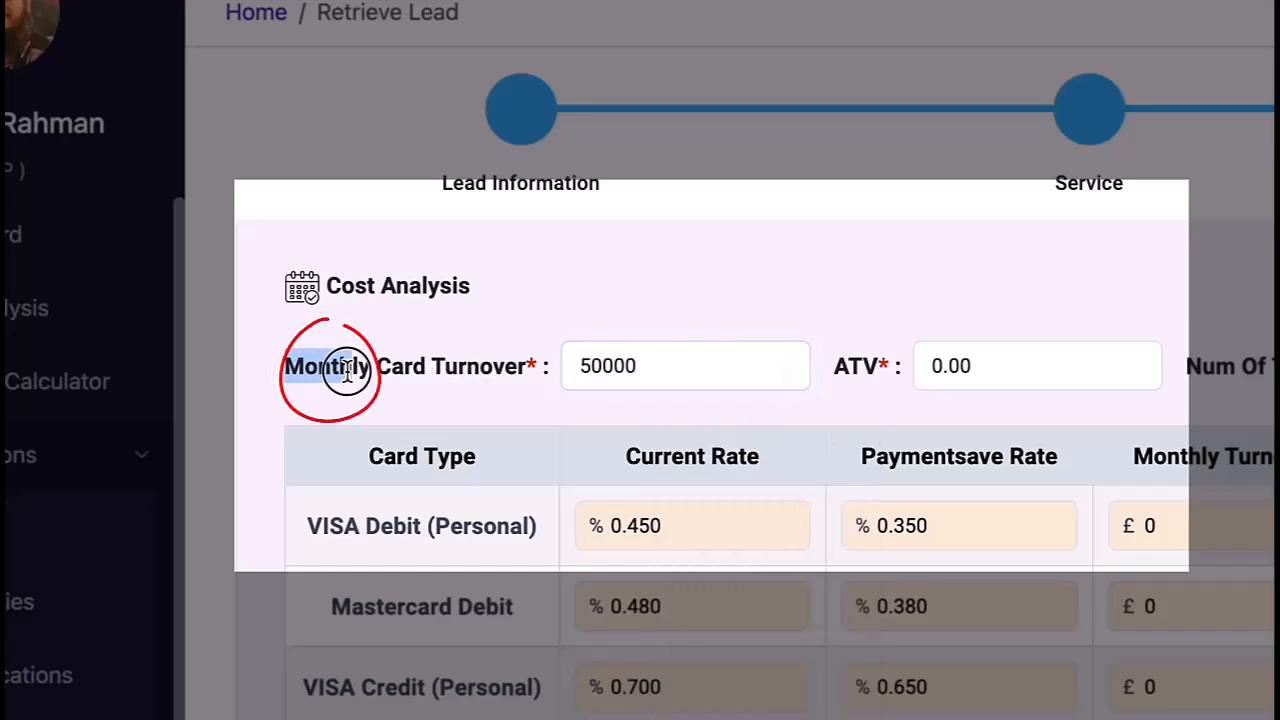
{"action": "left_click", "coordinate": [672, 383]}
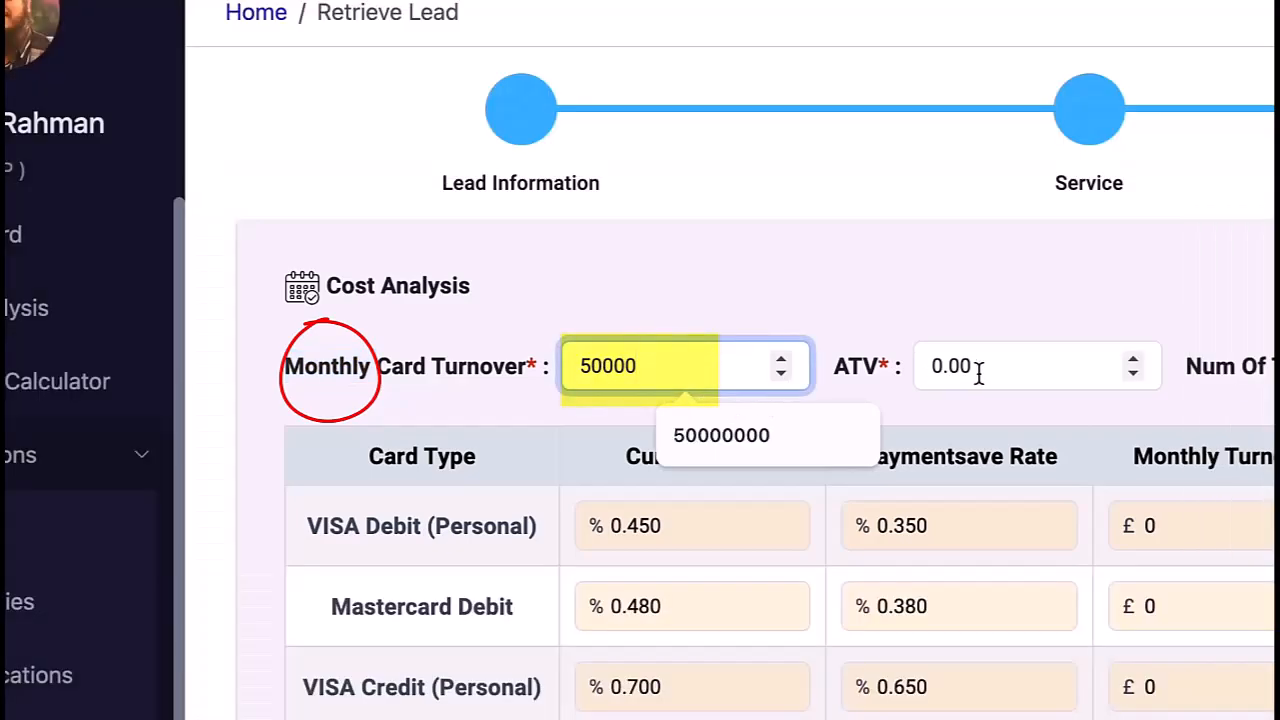
Step: Enter an ATV of 10 and check the £54.50 total in the rates table
{"action": "left_click", "coordinate": [985, 368]}
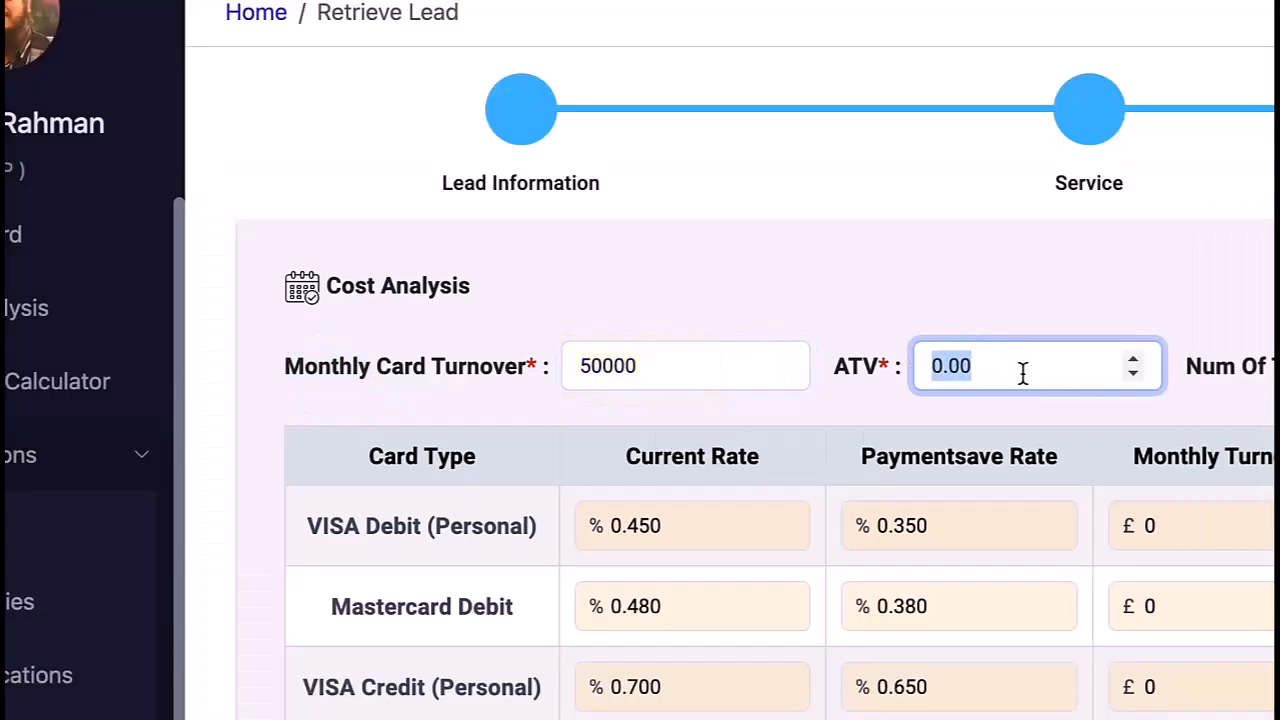
{"action": "type", "text": "10"}
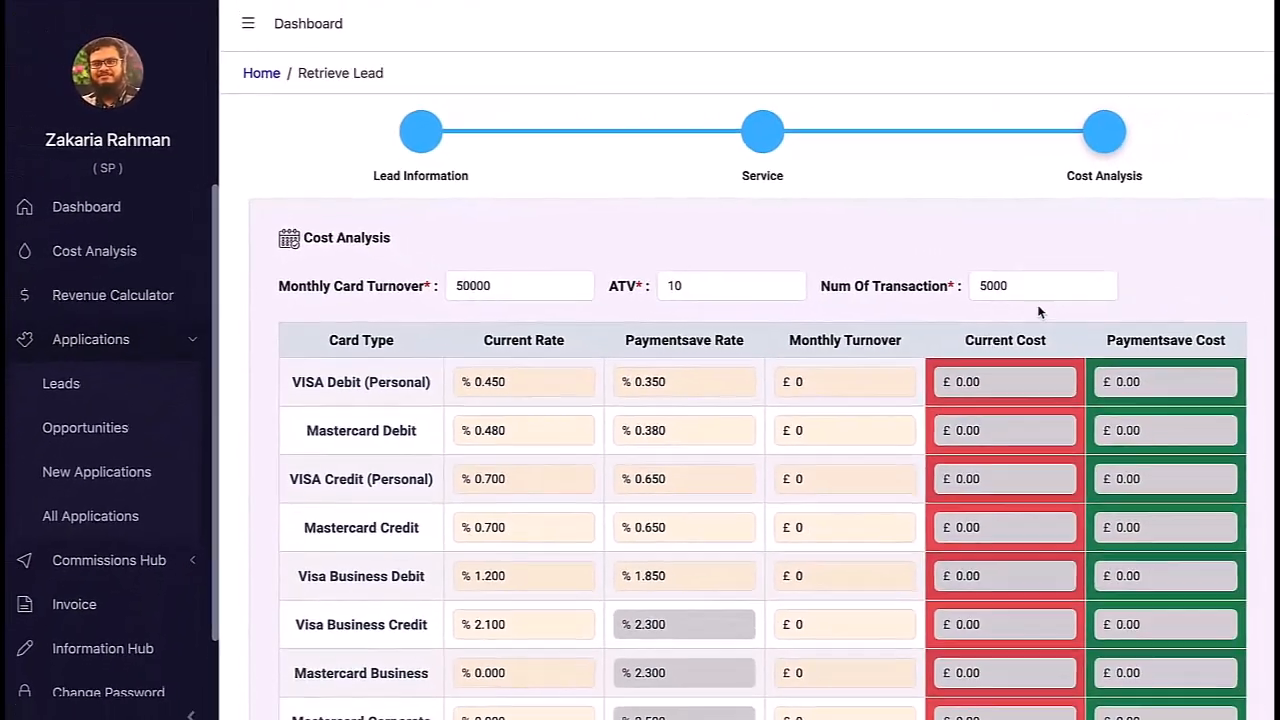
{"action": "scroll", "coordinate": [888, 304], "scroll_direction": "down", "scroll_amount": 3}
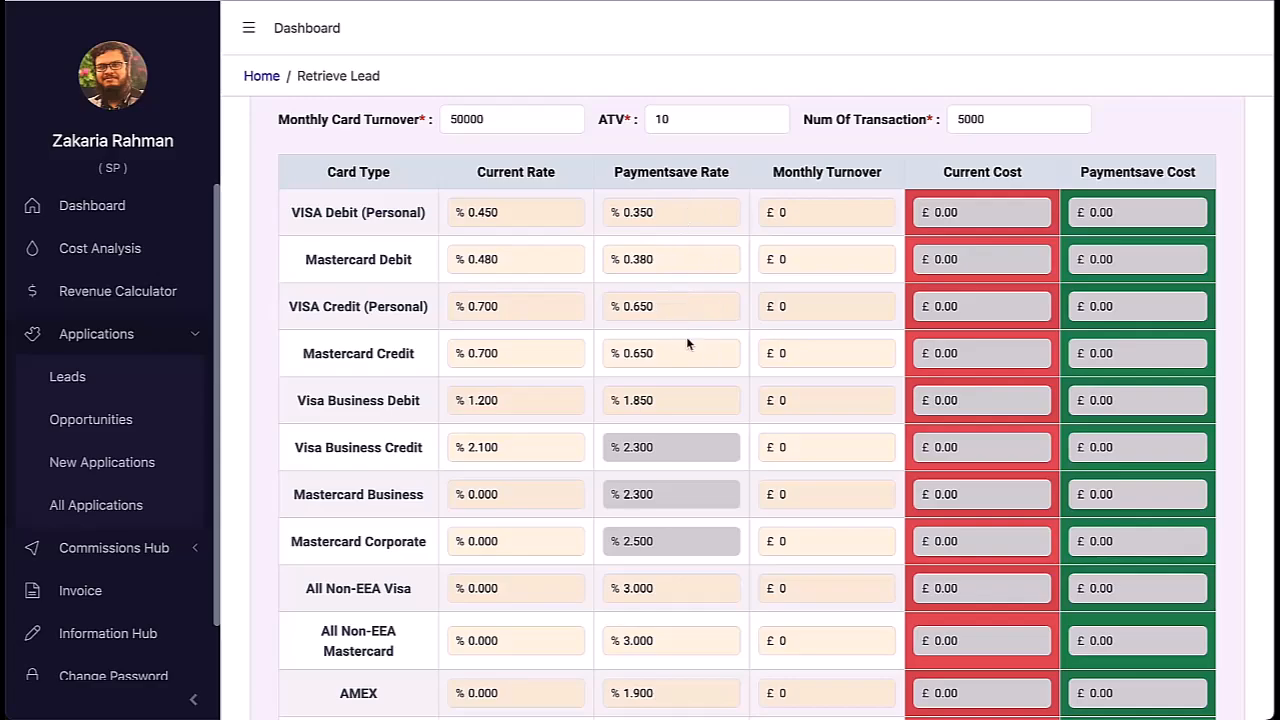
{"action": "scroll", "coordinate": [686, 338], "scroll_direction": "down", "scroll_amount": 1}
{"action": "scroll", "coordinate": [668, 312], "scroll_direction": "down", "scroll_amount": 1}
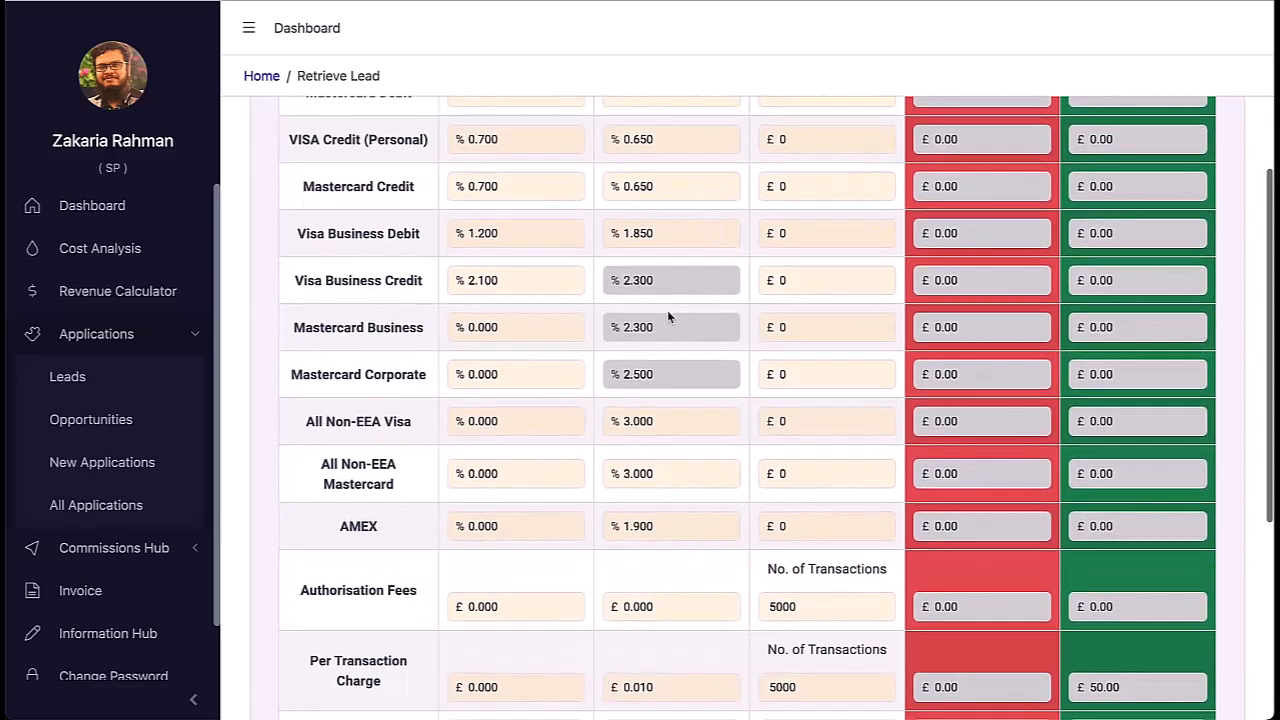
{"action": "scroll", "coordinate": [662, 527], "scroll_direction": "down", "scroll_amount": 1}
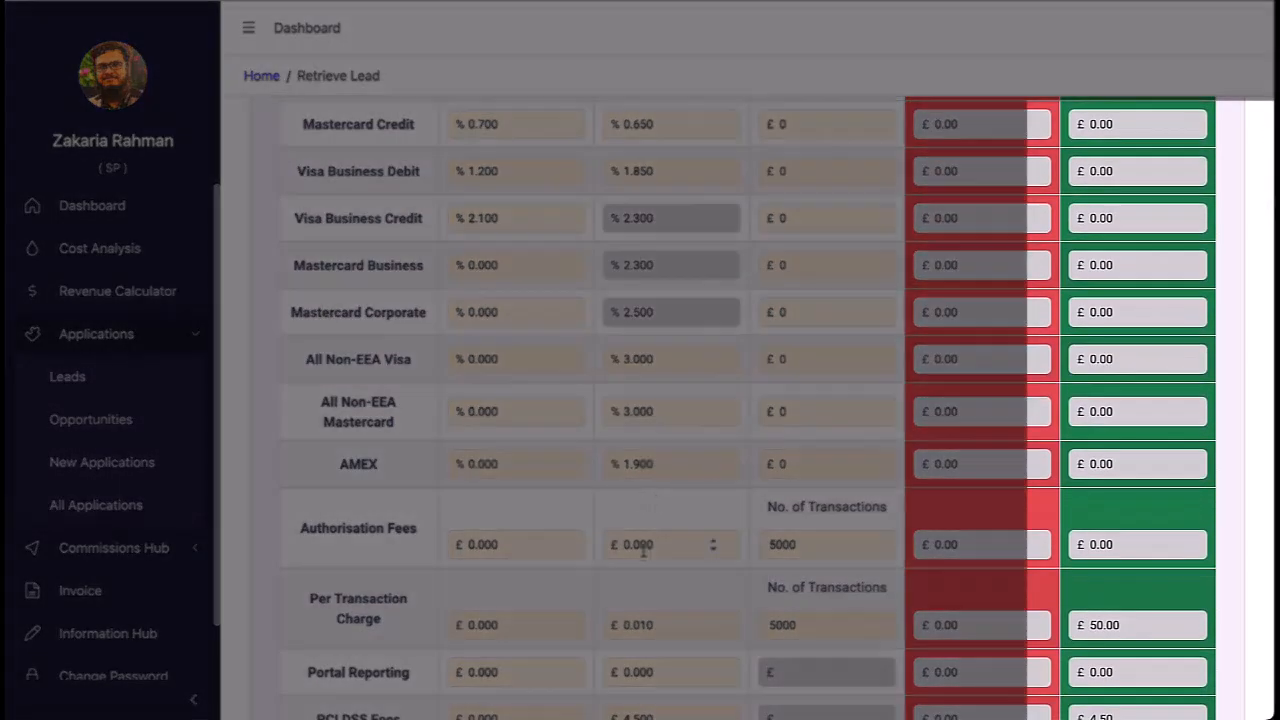
{"action": "scroll", "coordinate": [648, 540], "scroll_direction": "down", "scroll_amount": 1}
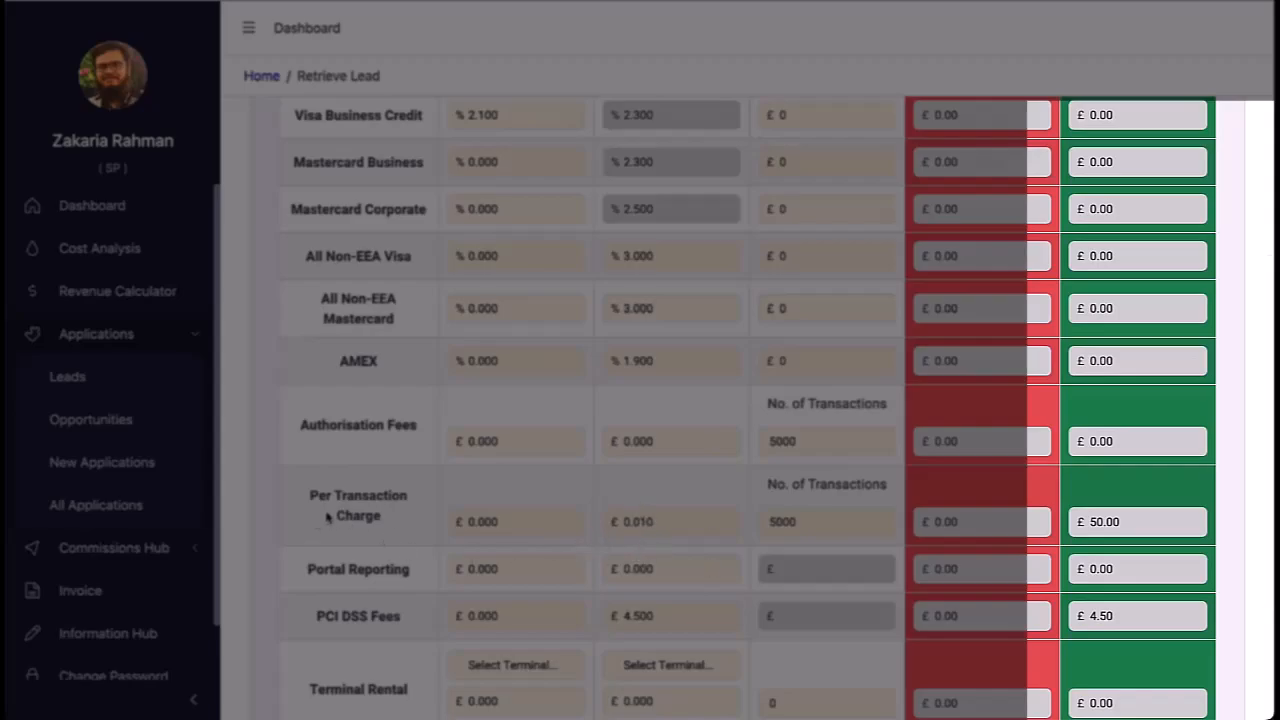
{"action": "scroll", "coordinate": [563, 541], "scroll_direction": "down", "scroll_amount": 2}
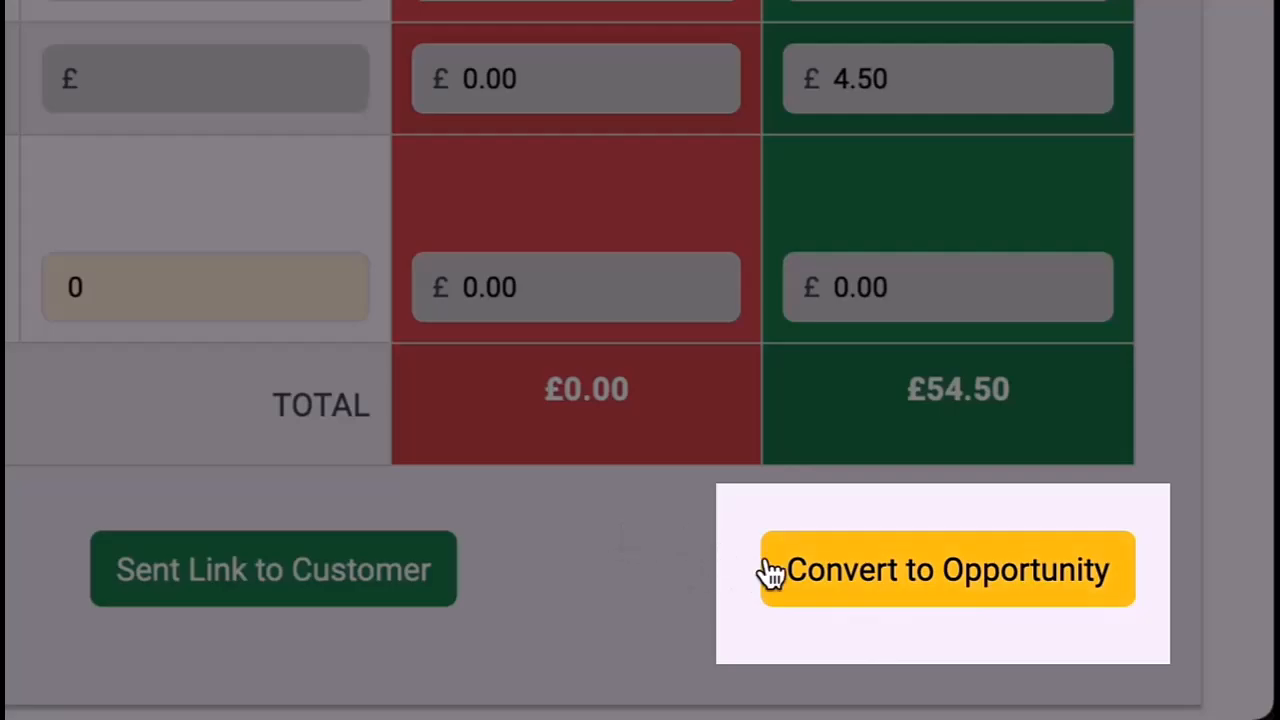
Step: Convert the lead to an opportunity and step through its details and product pages
{"action": "left_click", "coordinate": [785, 568]}
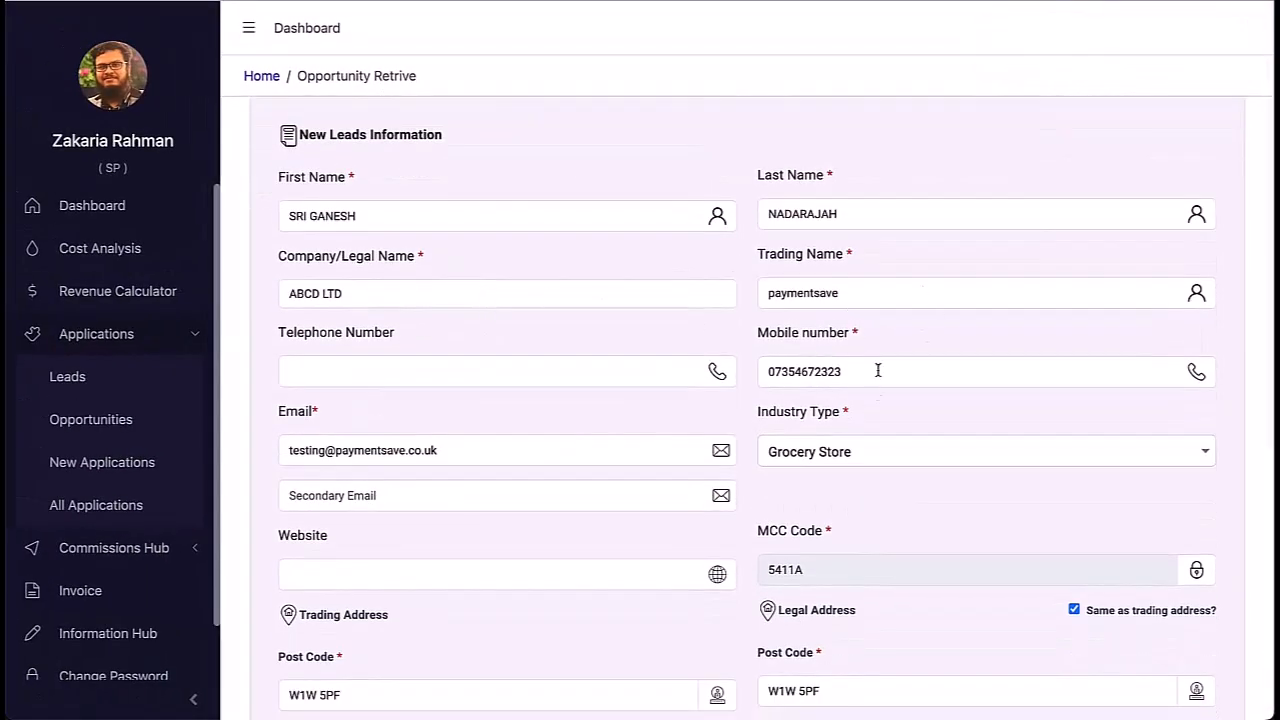
{"action": "scroll", "coordinate": [675, 242], "scroll_direction": "down", "scroll_amount": 5}
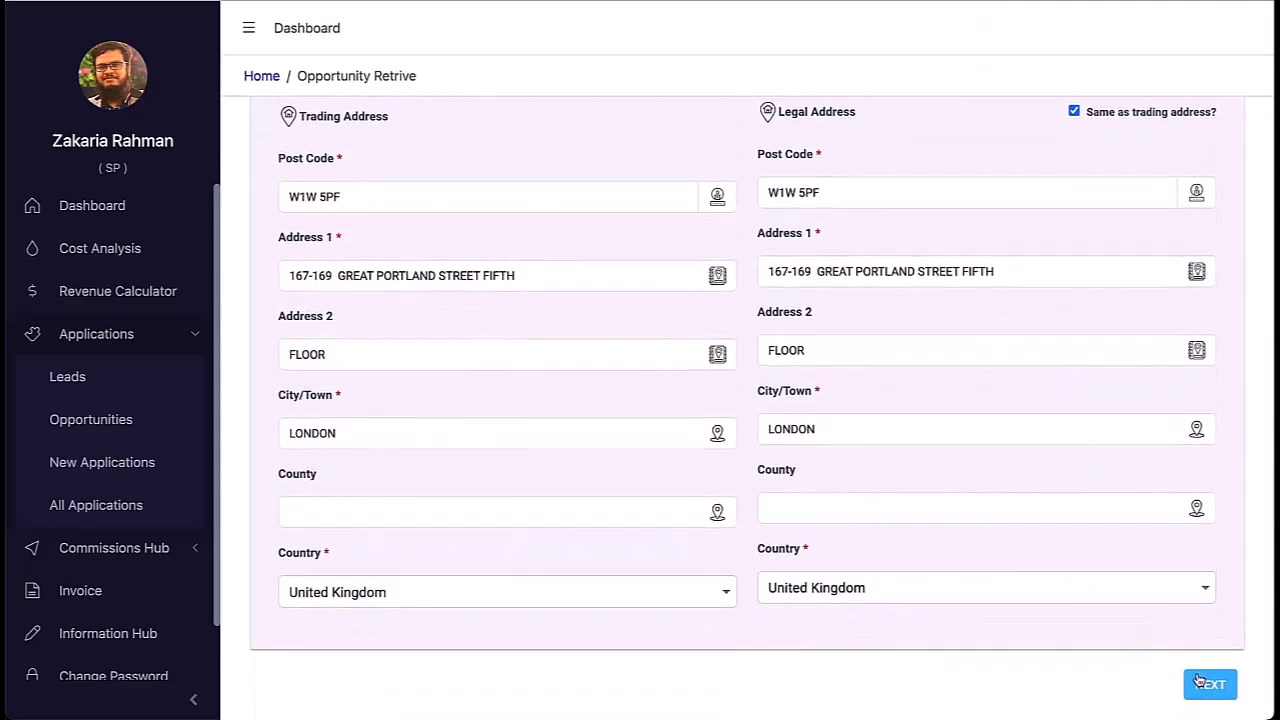
{"action": "left_click", "coordinate": [1205, 683]}
{"action": "scroll", "coordinate": [862, 526], "scroll_direction": "up", "scroll_amount": 6}
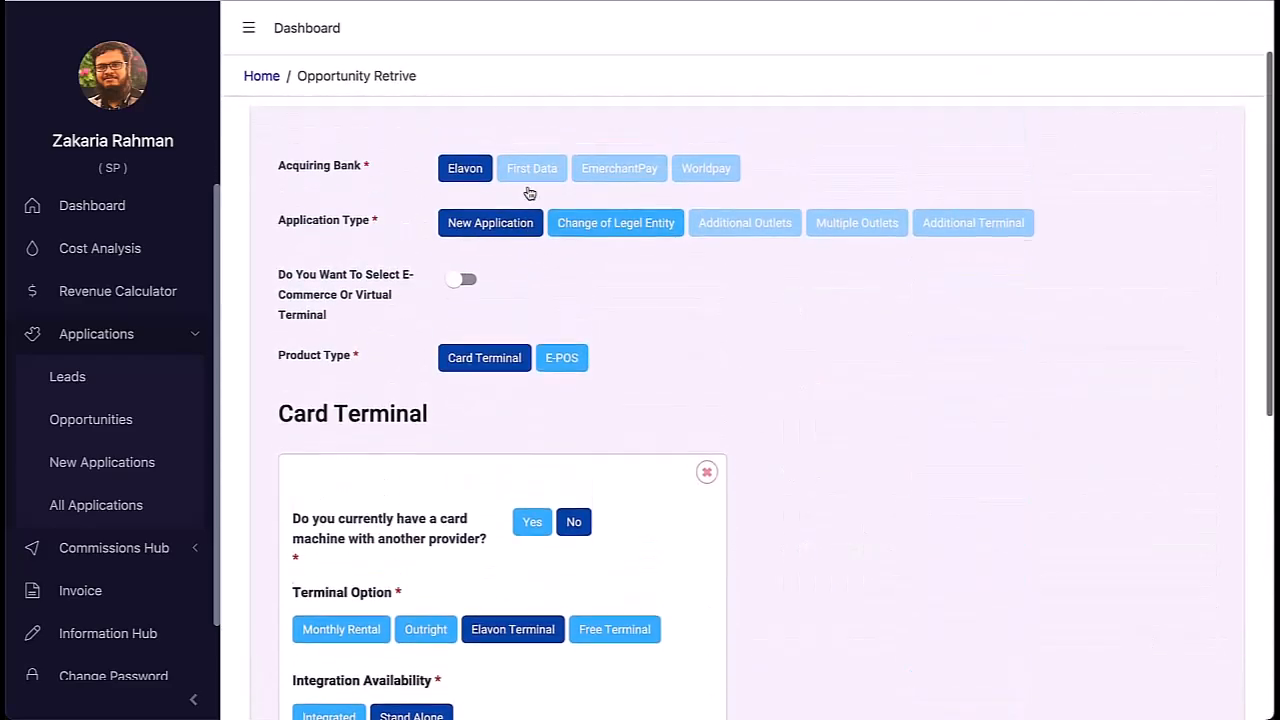
{"action": "scroll", "coordinate": [610, 400], "scroll_direction": "down", "scroll_amount": 8}
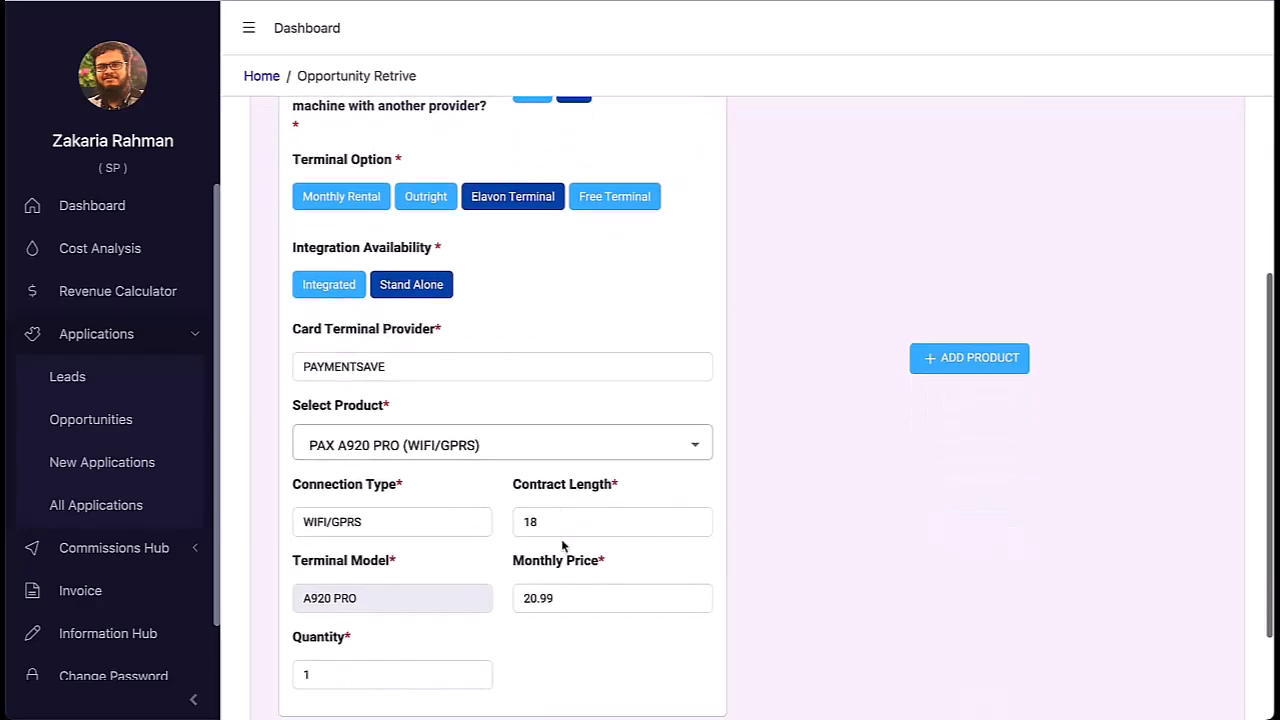
{"action": "left_click", "coordinate": [1210, 675]}
Step: Review the rates table and convert the opportunity into a new application
{"action": "scroll", "coordinate": [817, 549], "scroll_direction": "up", "scroll_amount": 10}
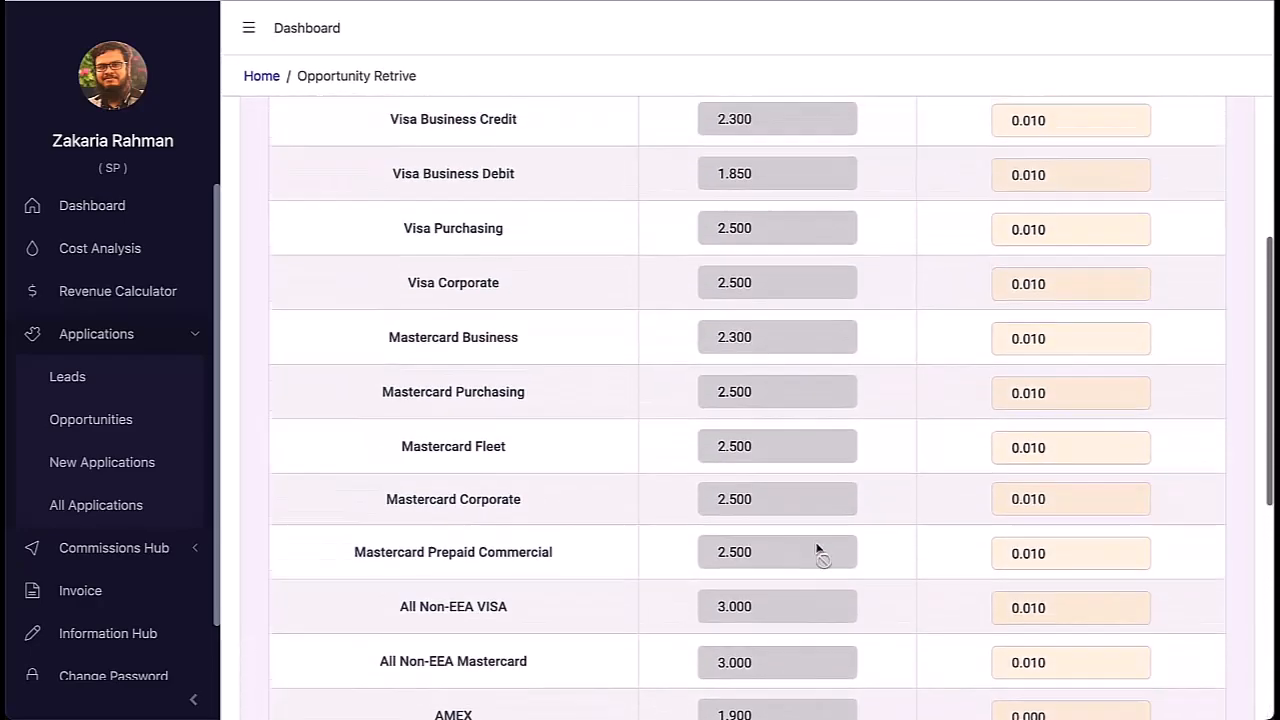
{"action": "scroll", "coordinate": [817, 550], "scroll_direction": "up", "scroll_amount": 2}
{"action": "scroll", "coordinate": [816, 548], "scroll_direction": "down", "scroll_amount": 10}
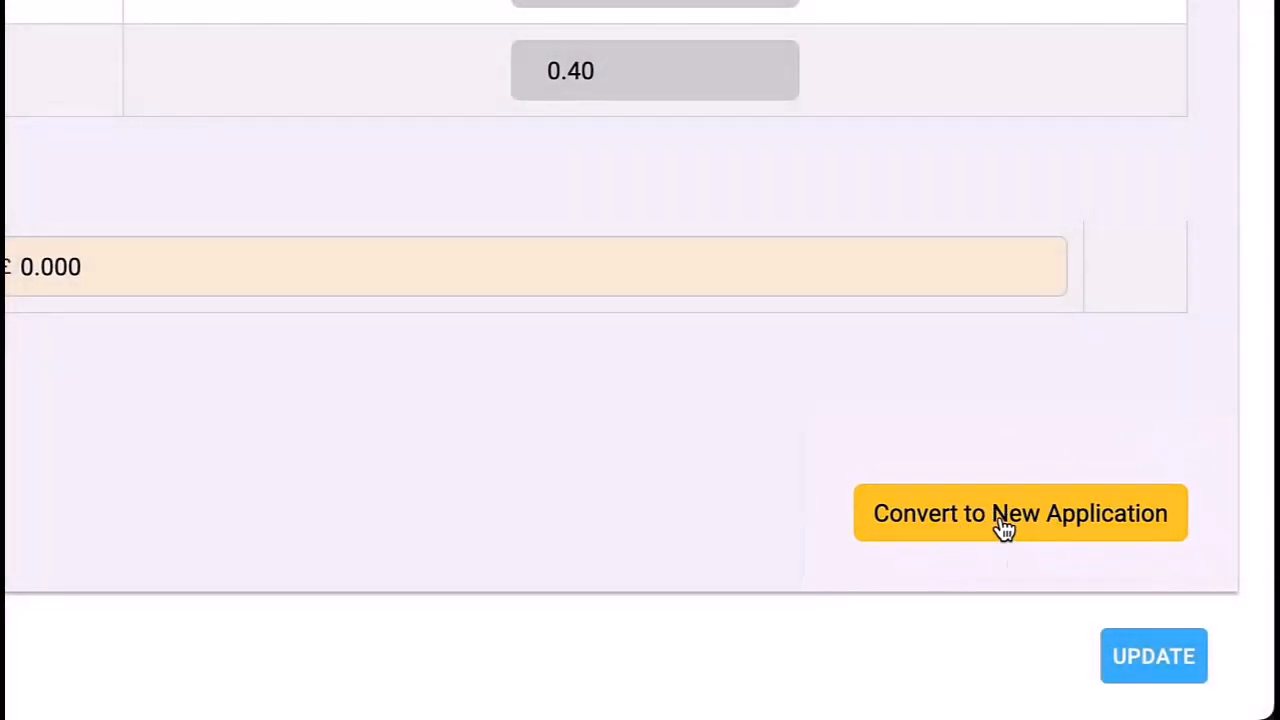
{"action": "left_click", "coordinate": [1005, 530]}
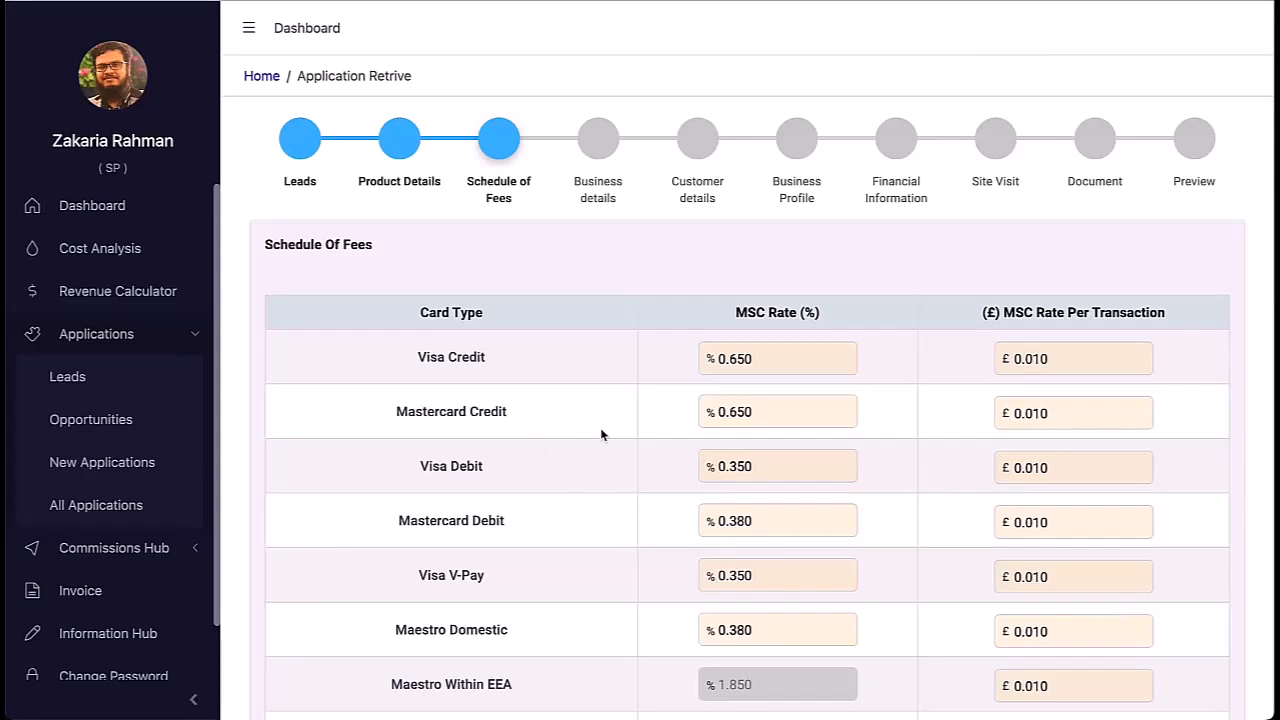
Step: Set Annual Business Turnover to 700000
{"action": "scroll", "coordinate": [559, 455], "scroll_direction": "down", "scroll_amount": 9}
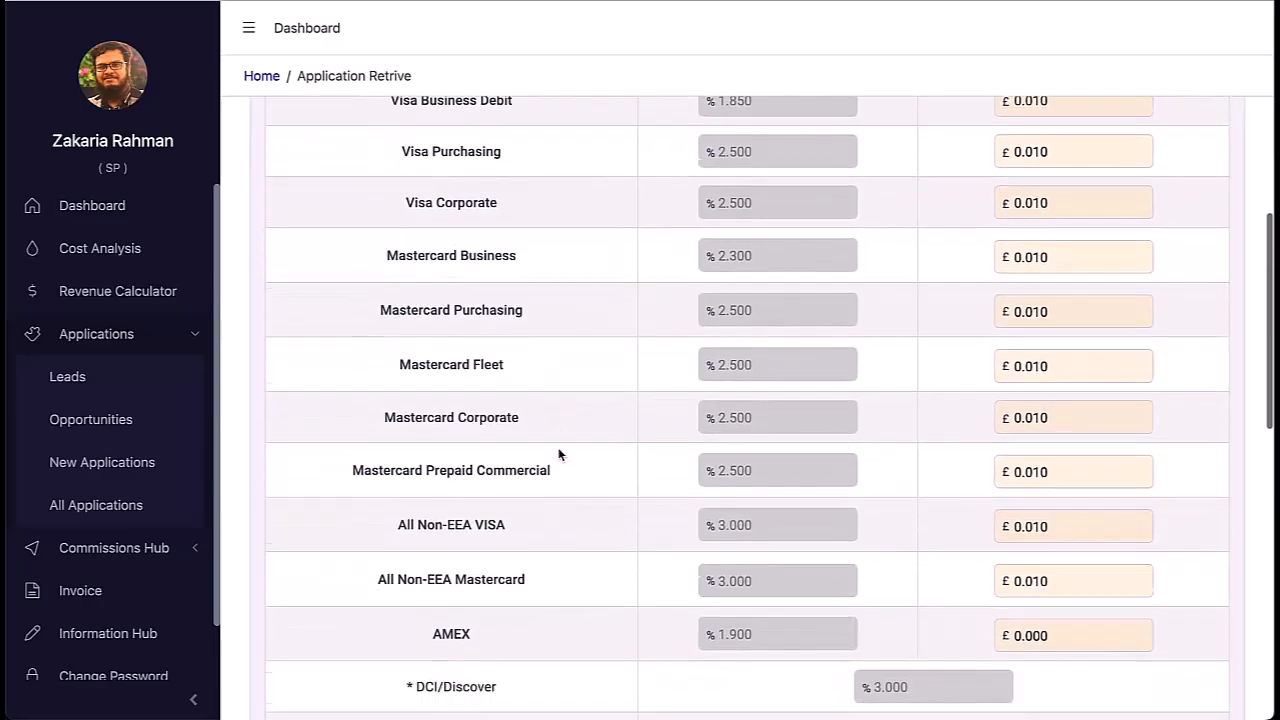
{"action": "scroll", "coordinate": [559, 455], "scroll_direction": "down", "scroll_amount": 6}
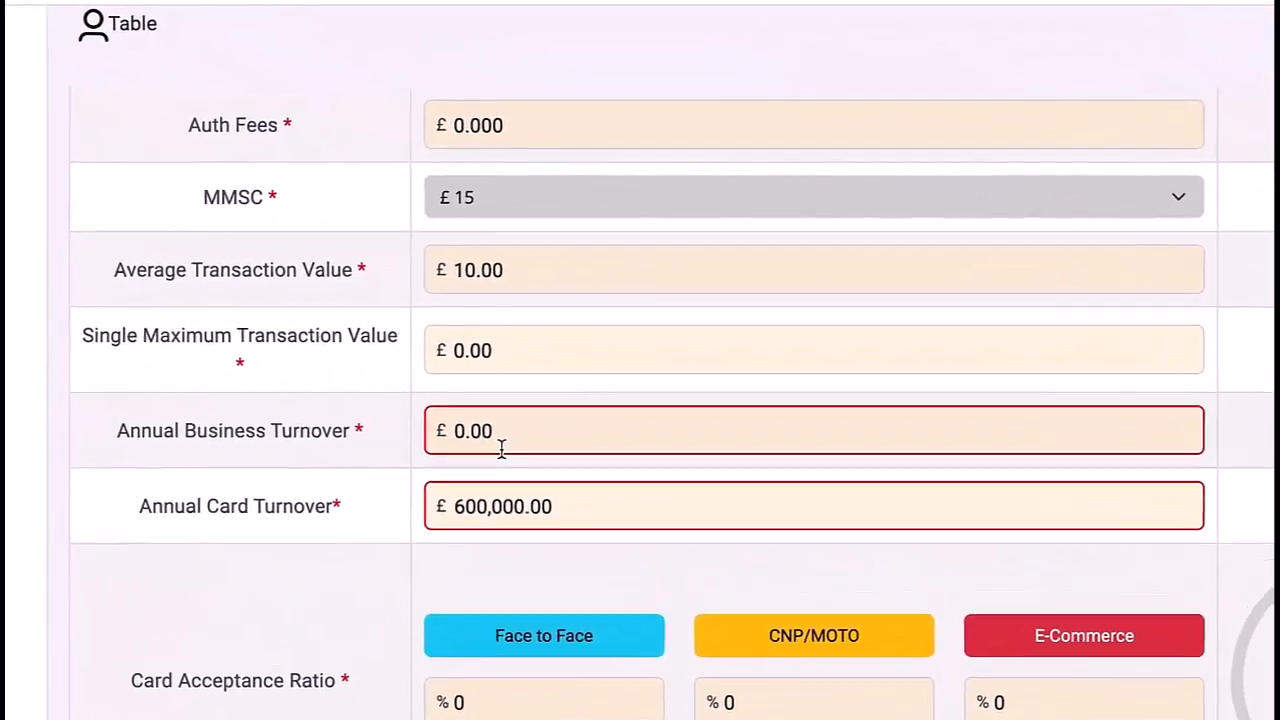
{"action": "left_click", "coordinate": [528, 406]}
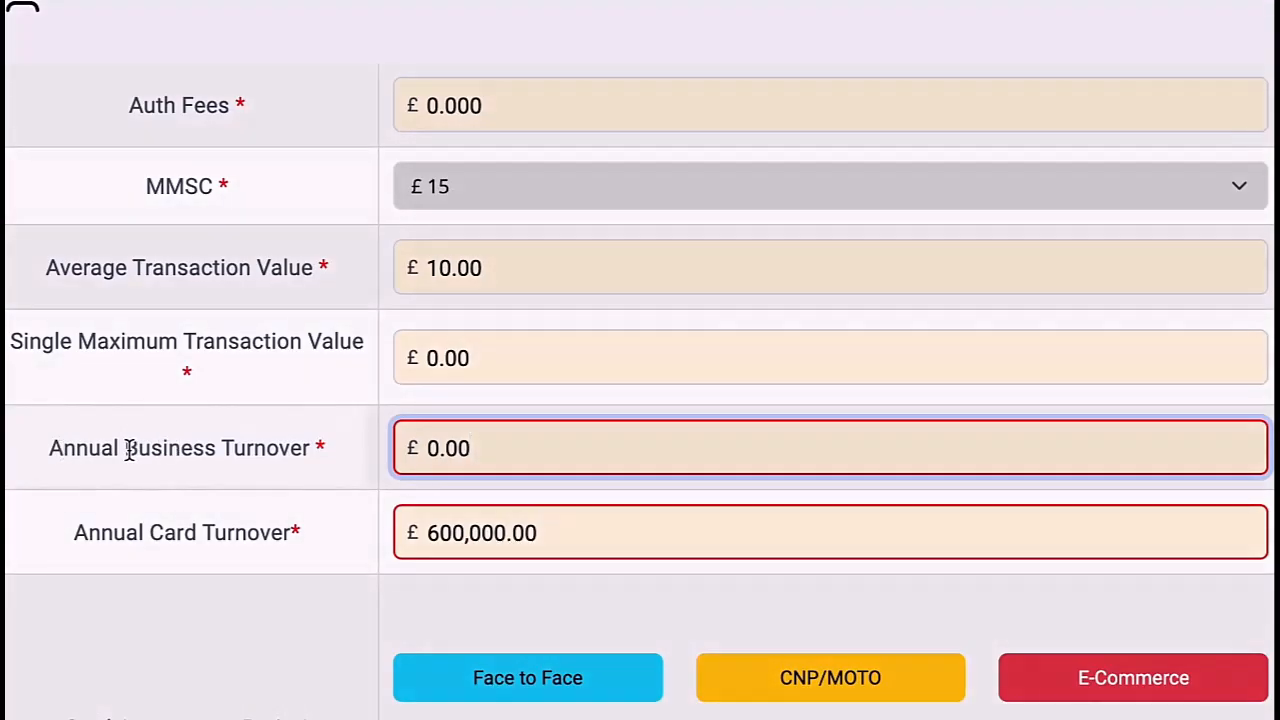
{"action": "left_click_drag", "start_coordinate": [125, 448], "coordinate": [209, 447]}
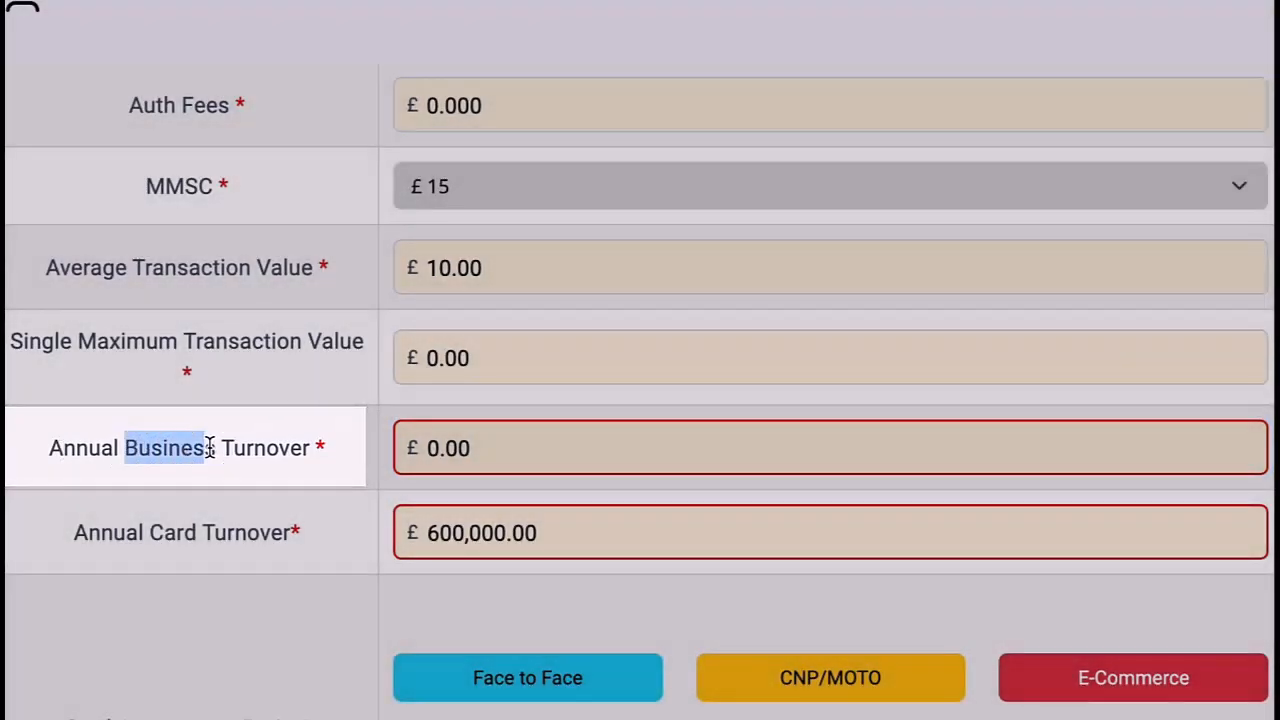
{"action": "double_click", "coordinate": [162, 532]}
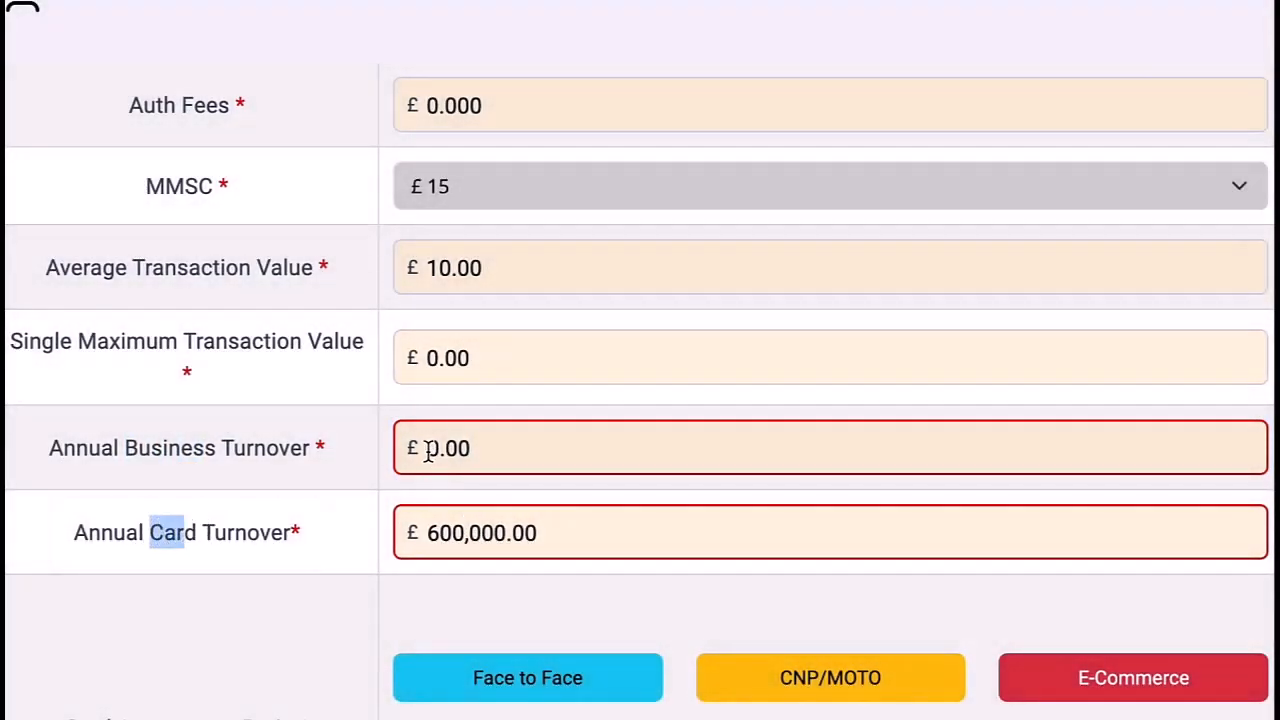
{"action": "left_click_drag", "start_coordinate": [428, 450], "coordinate": [492, 449]}
{"action": "type", "text": "700000"}
Step: Set Single Maximum Transaction Value to 250, correcting the mistyped entries
{"action": "left_click", "coordinate": [537, 357]}
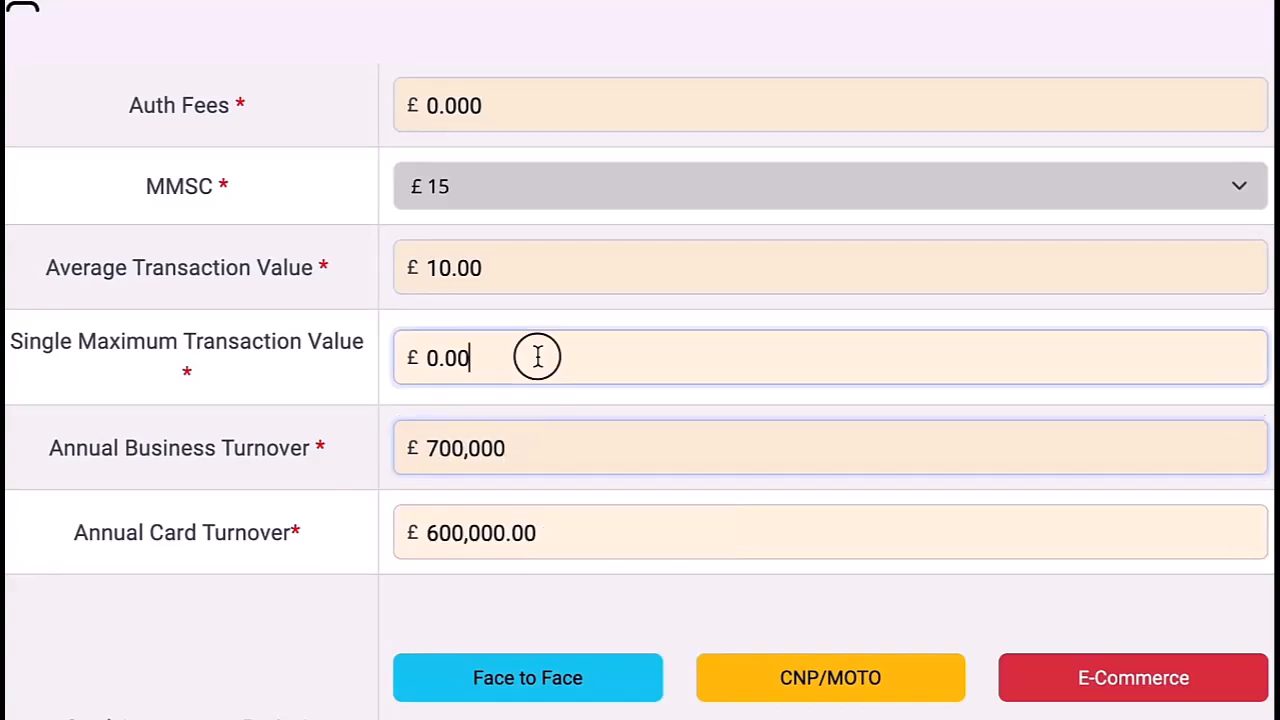
{"action": "left_click_drag", "start_coordinate": [537, 357], "coordinate": [430, 355]}
{"action": "type", "text": "250"}
{"action": "key", "text": "BackSpace"}
{"action": "key", "text": "BackSpace"}
{"action": "key", "text": "BackSpace"}
{"action": "type", "text": "3000"}
{"action": "key", "text": "BackSpace"}
{"action": "key", "text": "BackSpace"}
{"action": "key", "text": "BackSpace"}
{"action": "key", "text": "BackSpace"}
{"action": "type", "text": "5"}
{"action": "key", "text": "BackSpace"}
{"action": "type", "text": "250"}
Step: Set Face to Face to 100% and add the pricing note 'please put 2.75 for international cards'
{"action": "scroll", "coordinate": [829, 334], "scroll_direction": "up", "scroll_amount": 1}
{"action": "scroll", "coordinate": [444, 318], "scroll_direction": "down", "scroll_amount": 3}
{"action": "left_click", "coordinate": [477, 480]}
{"action": "key", "text": "BackSpace"}
{"action": "type", "text": "100"}
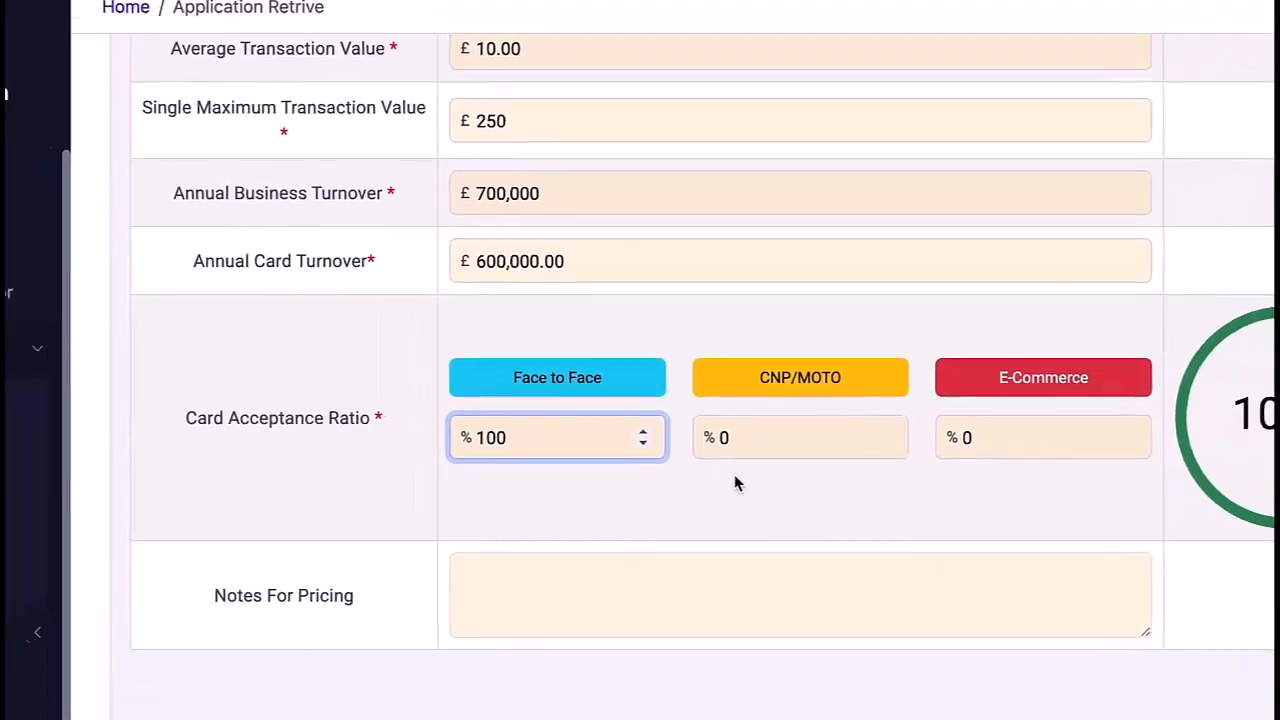
{"action": "left_click", "coordinate": [1064, 469]}
{"action": "left_click", "coordinate": [866, 502]}
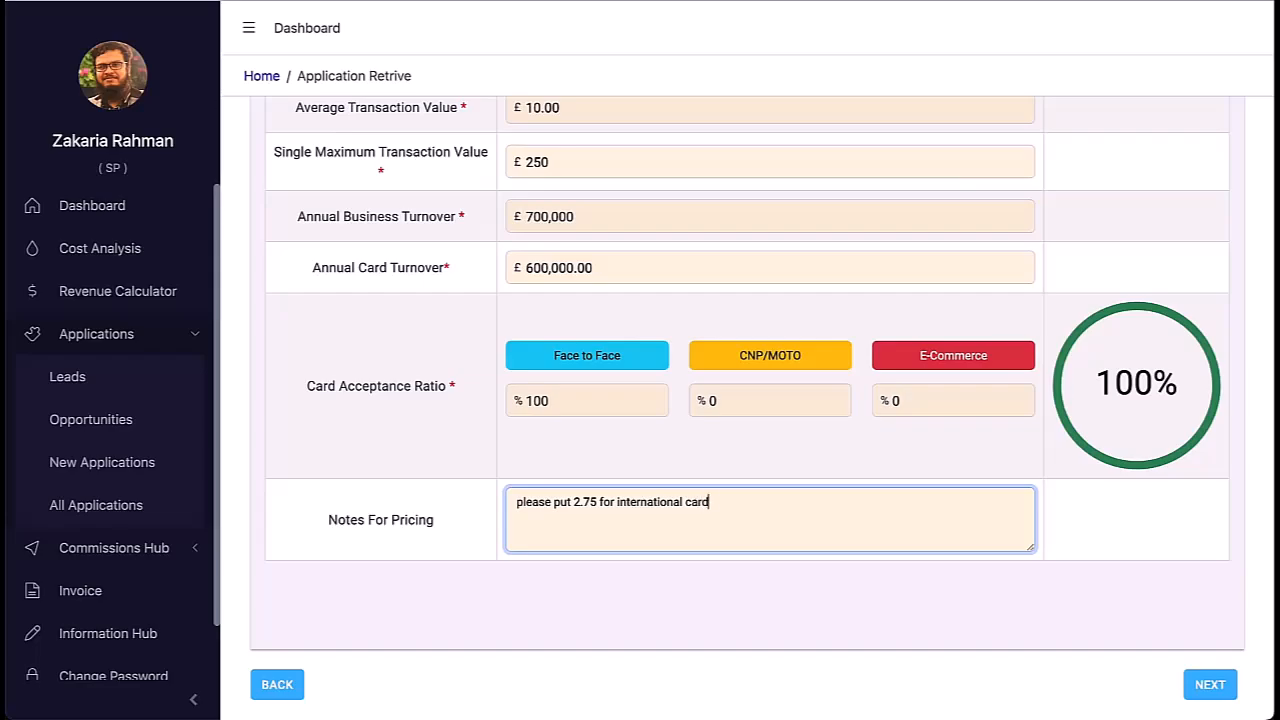
{"action": "left_click", "coordinate": [945, 561]}
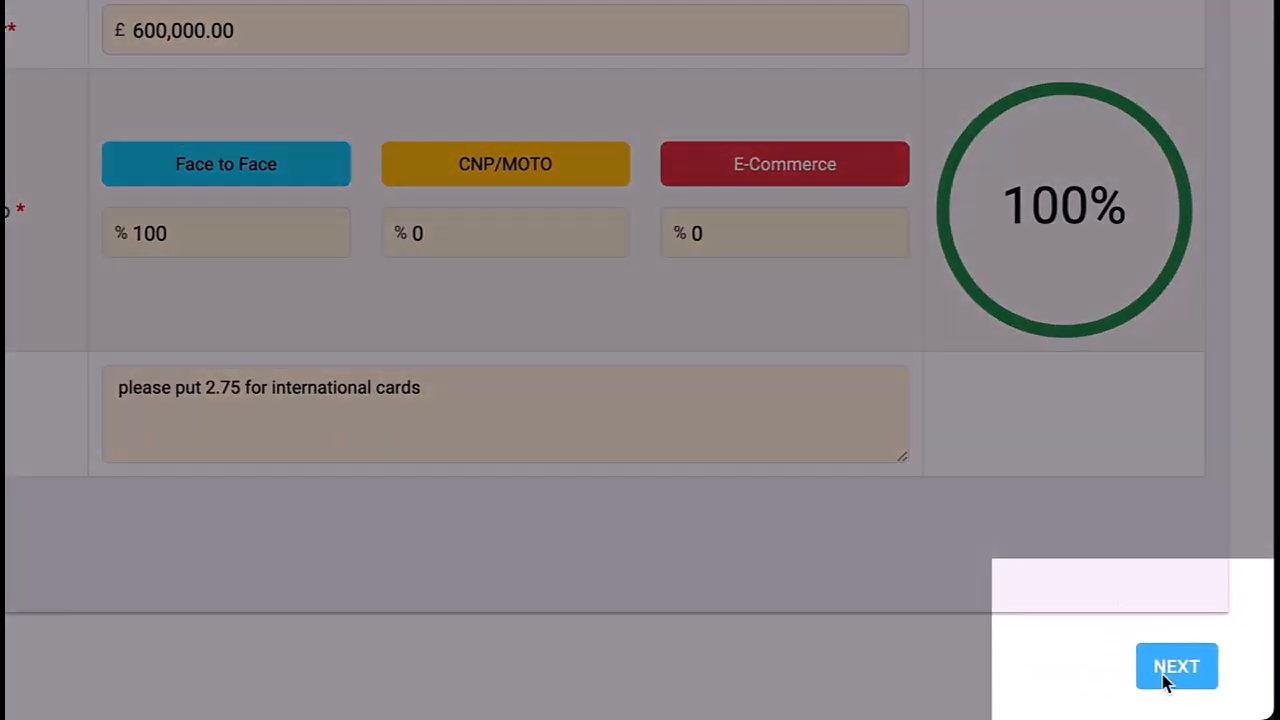
Step: Continue to business details and mark the VAT number as pending
{"action": "left_click", "coordinate": [1164, 671]}
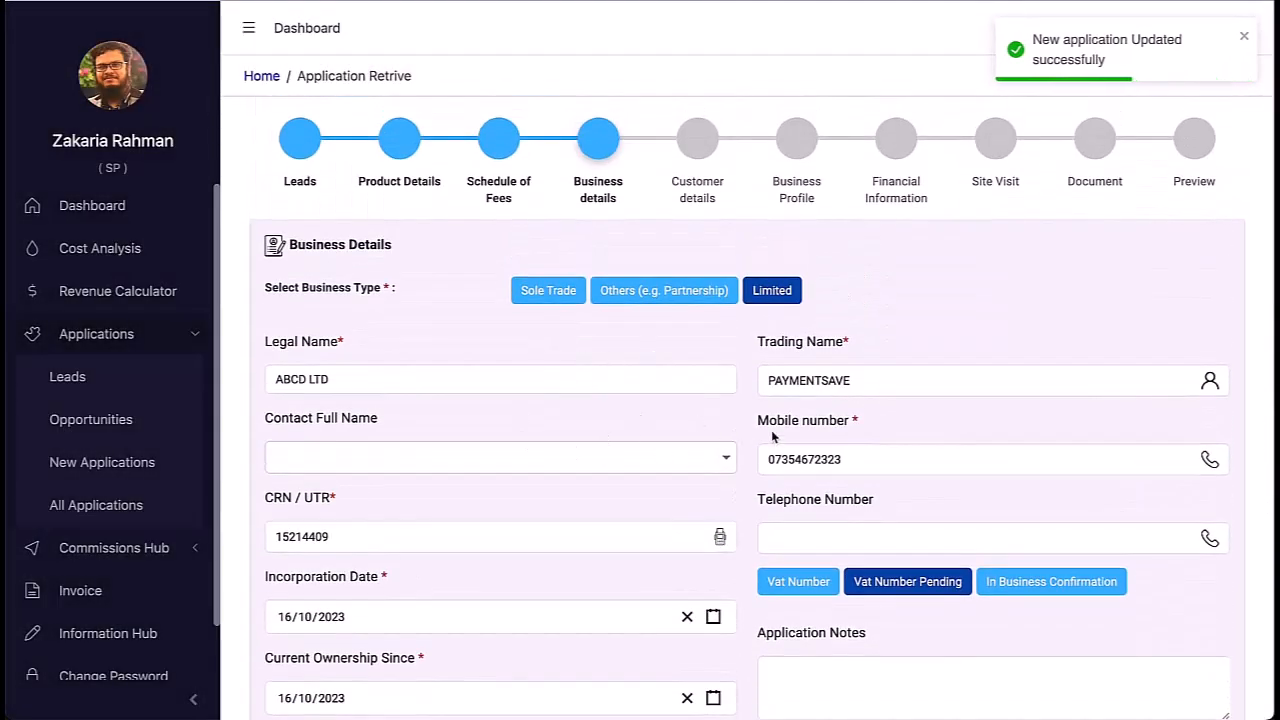
{"action": "scroll", "coordinate": [770, 468], "scroll_direction": "down", "scroll_amount": 2}
{"action": "left_click", "coordinate": [820, 366]}
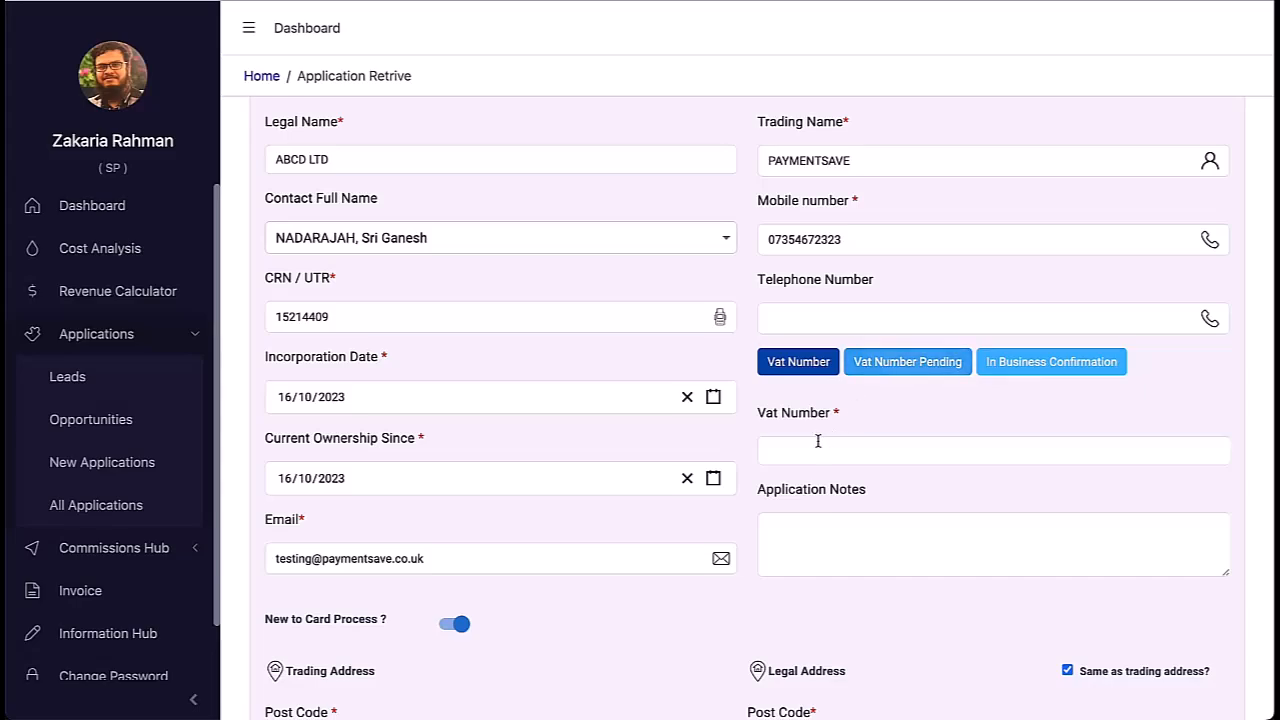
{"action": "left_click", "coordinate": [818, 441]}
{"action": "left_click", "coordinate": [883, 370]}
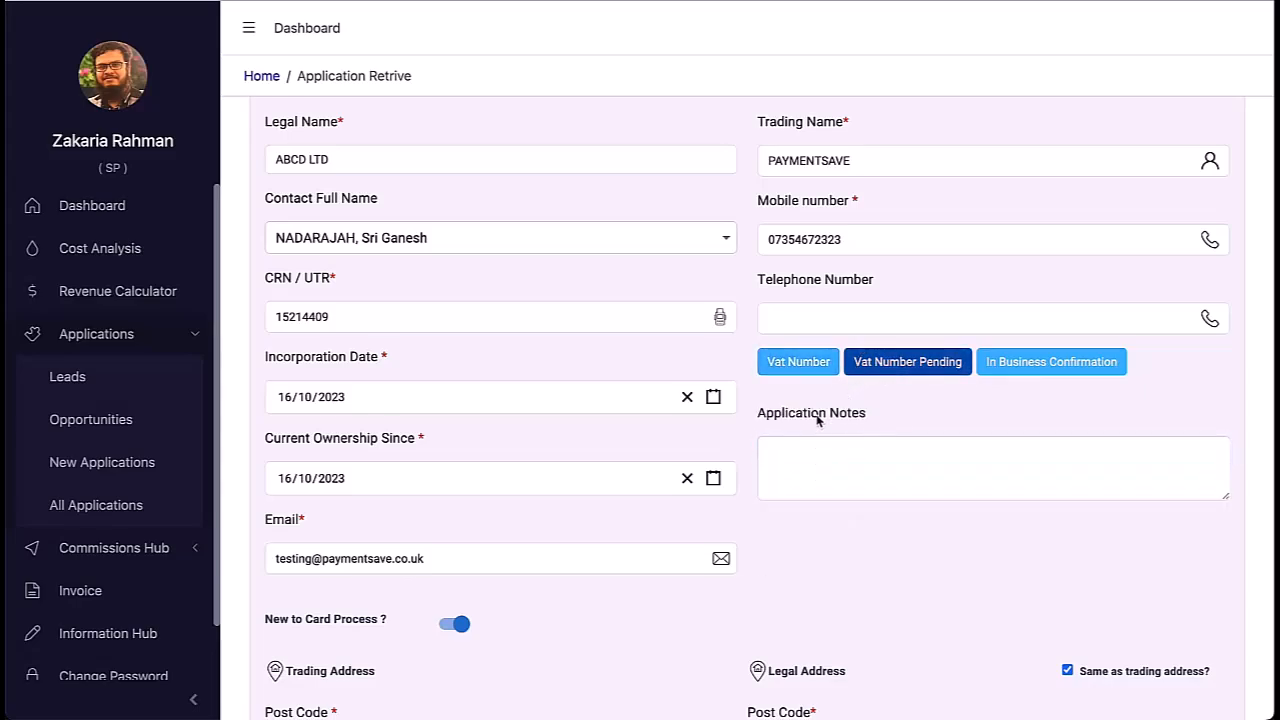
Step: Add the application note 'please send sim and charging base' and proceed to contact details
{"action": "scroll", "coordinate": [816, 420], "scroll_direction": "up", "scroll_amount": 1}
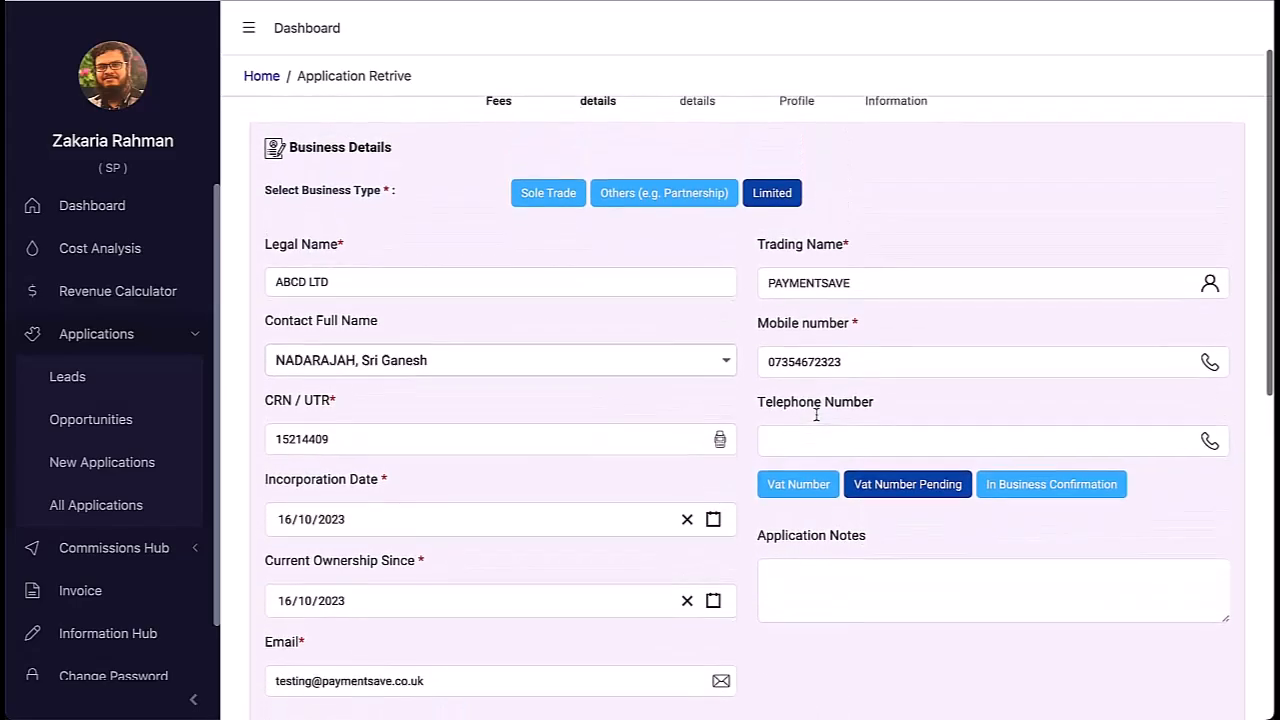
{"action": "scroll", "coordinate": [816, 414], "scroll_direction": "down", "scroll_amount": 1}
{"action": "scroll", "coordinate": [816, 414], "scroll_direction": "down", "scroll_amount": 1}
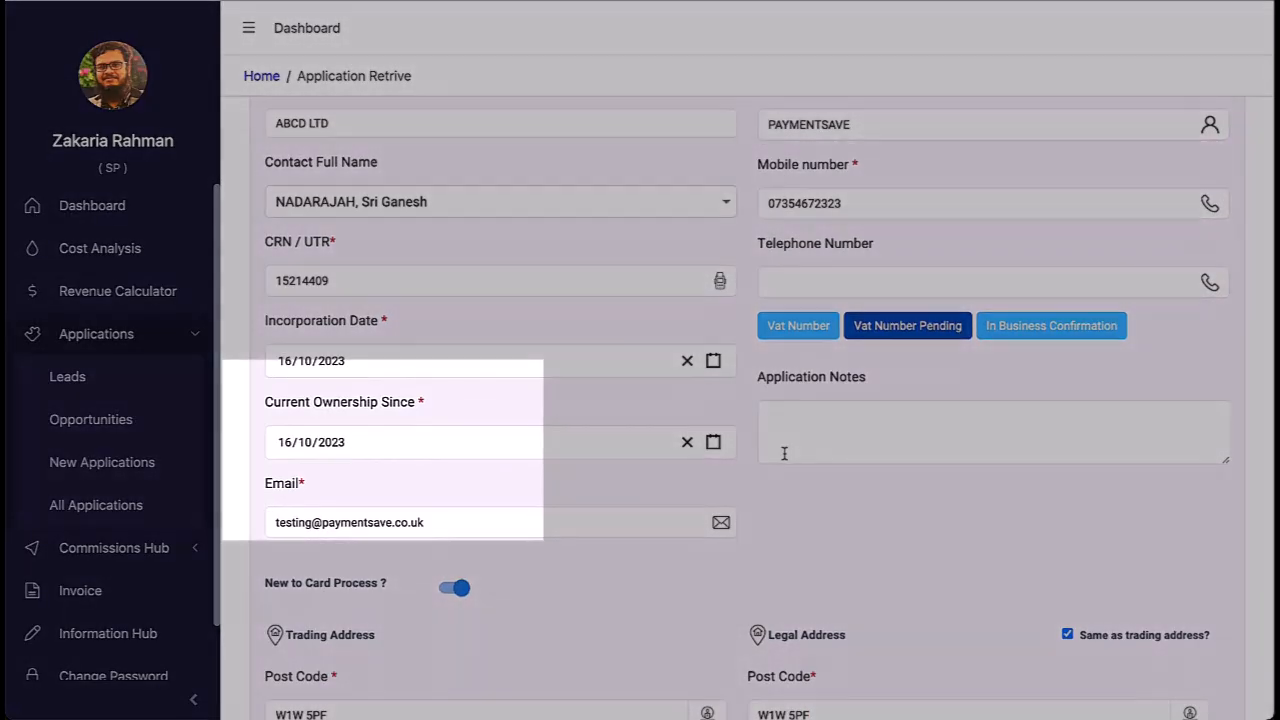
{"action": "scroll", "coordinate": [783, 451], "scroll_direction": "down", "scroll_amount": 1}
{"action": "left_click", "coordinate": [814, 300]}
{"action": "type", "text": "please send sim"}
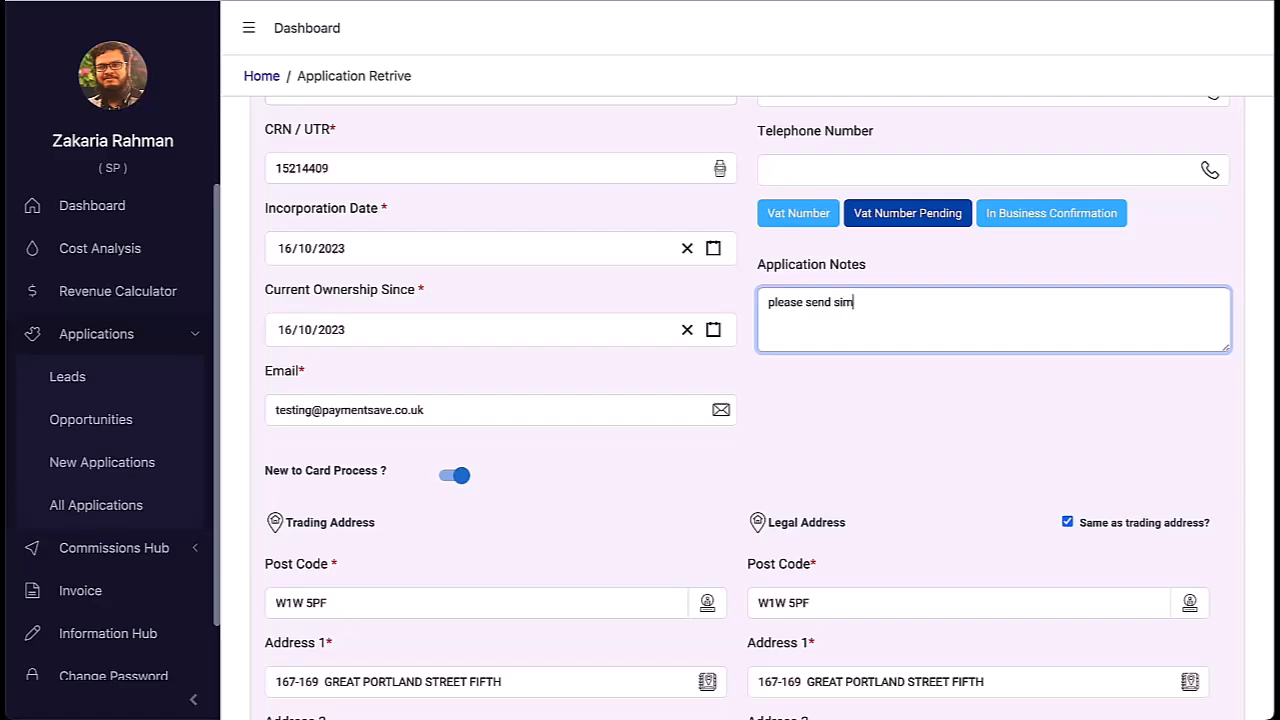
{"action": "type", "text": " and charging"}
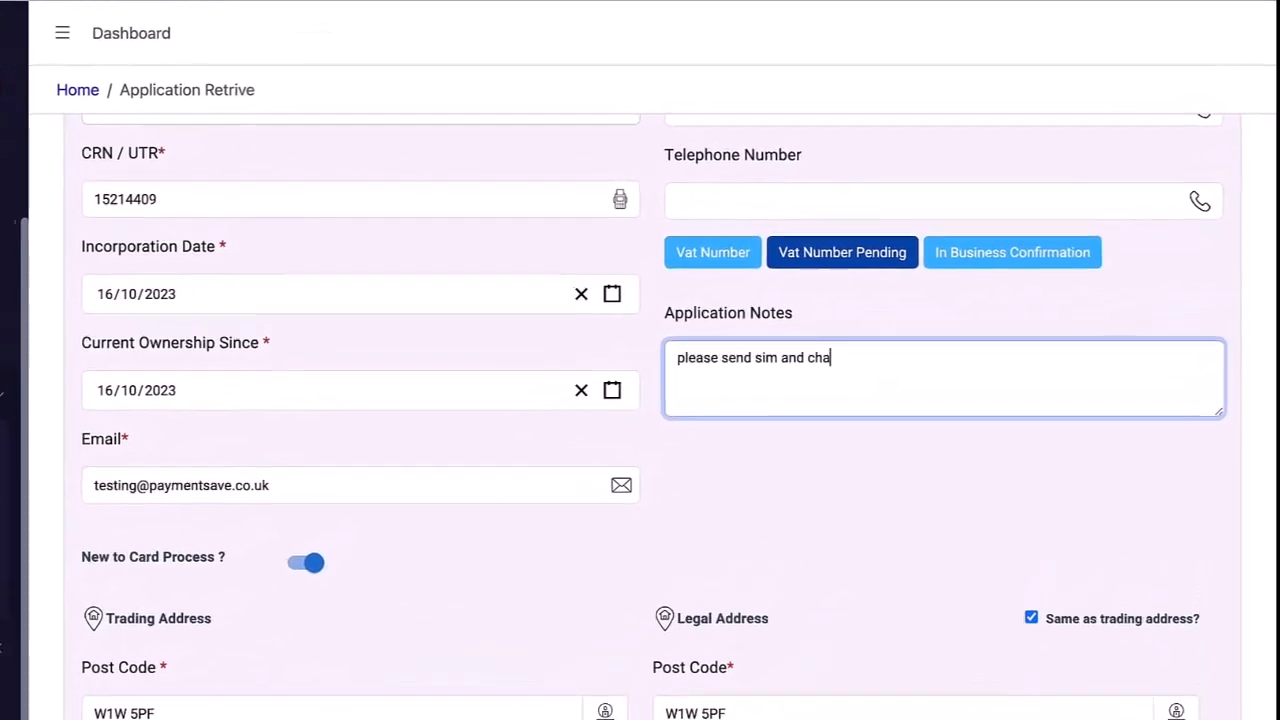
{"action": "type", "text": " base"}
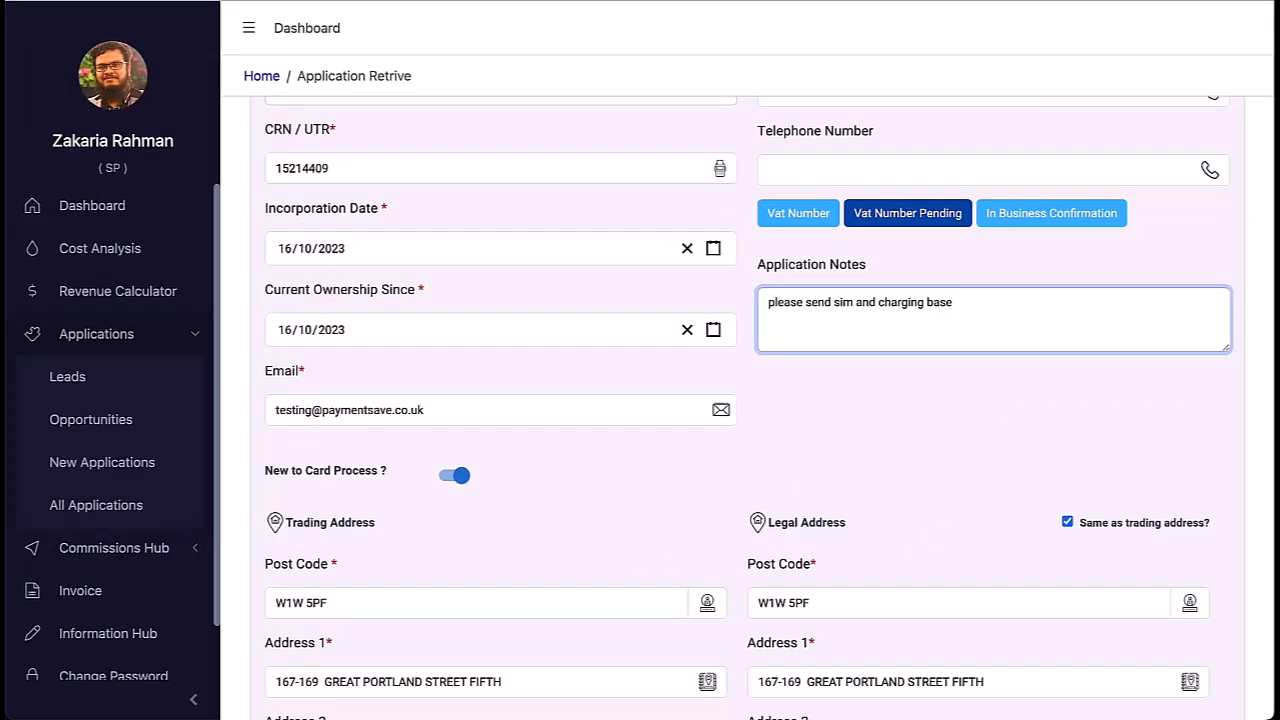
{"action": "scroll", "coordinate": [1218, 690], "scroll_direction": "down", "scroll_amount": 4}
{"action": "left_click", "coordinate": [1210, 685]}
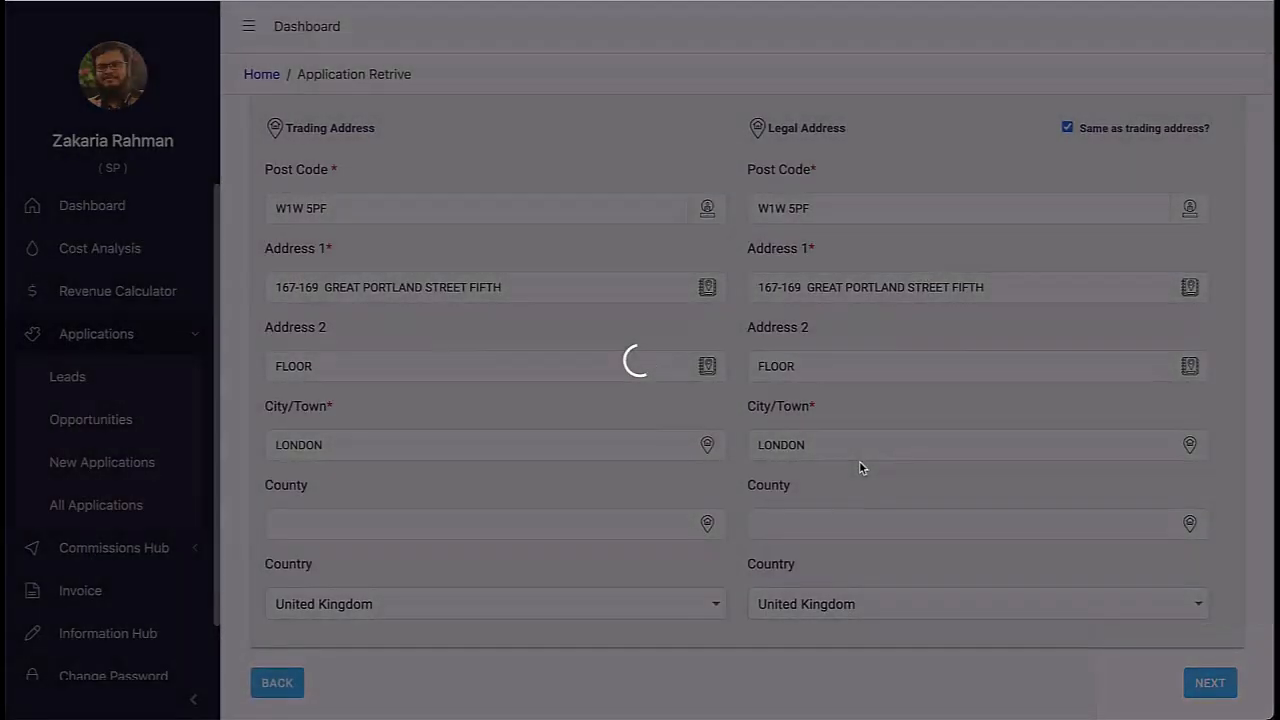
Step: Enter the owner's date of birth as 01/01/2000, fixing the mistyped year
{"action": "scroll", "coordinate": [860, 466], "scroll_direction": "down", "scroll_amount": 3}
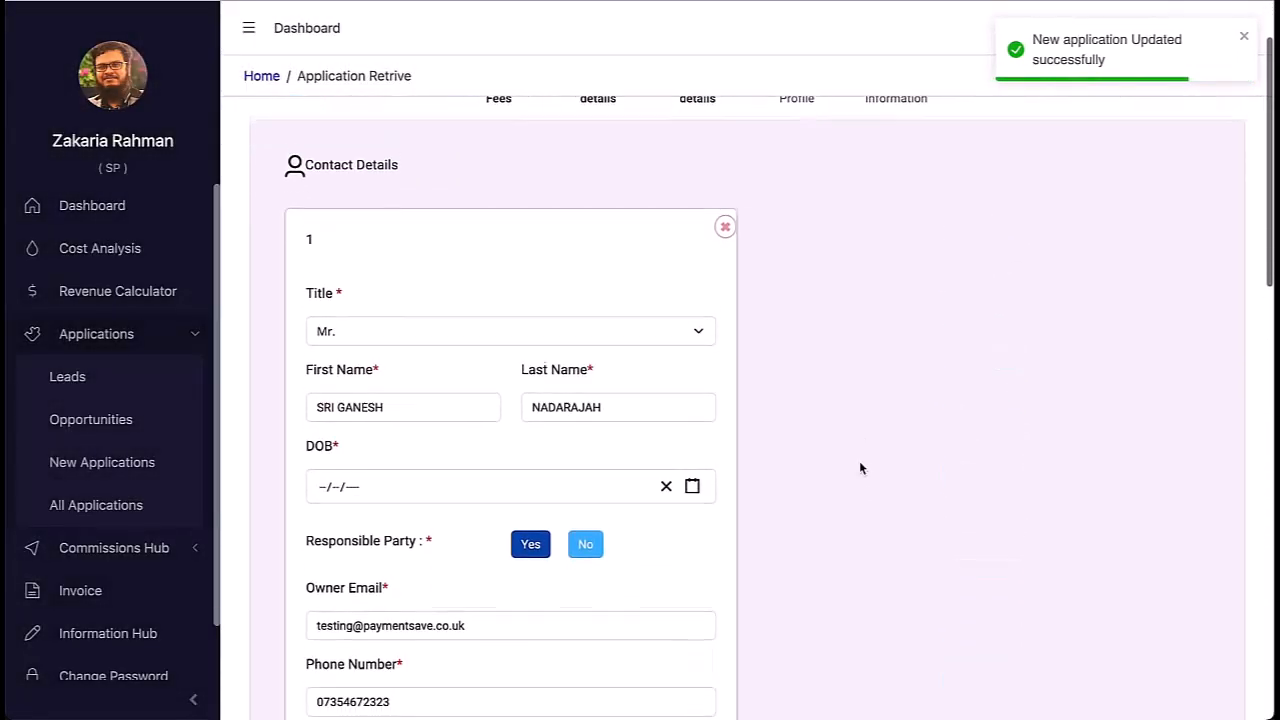
{"action": "left_click", "coordinate": [322, 328]}
{"action": "type", "text": "01/01/20000"}
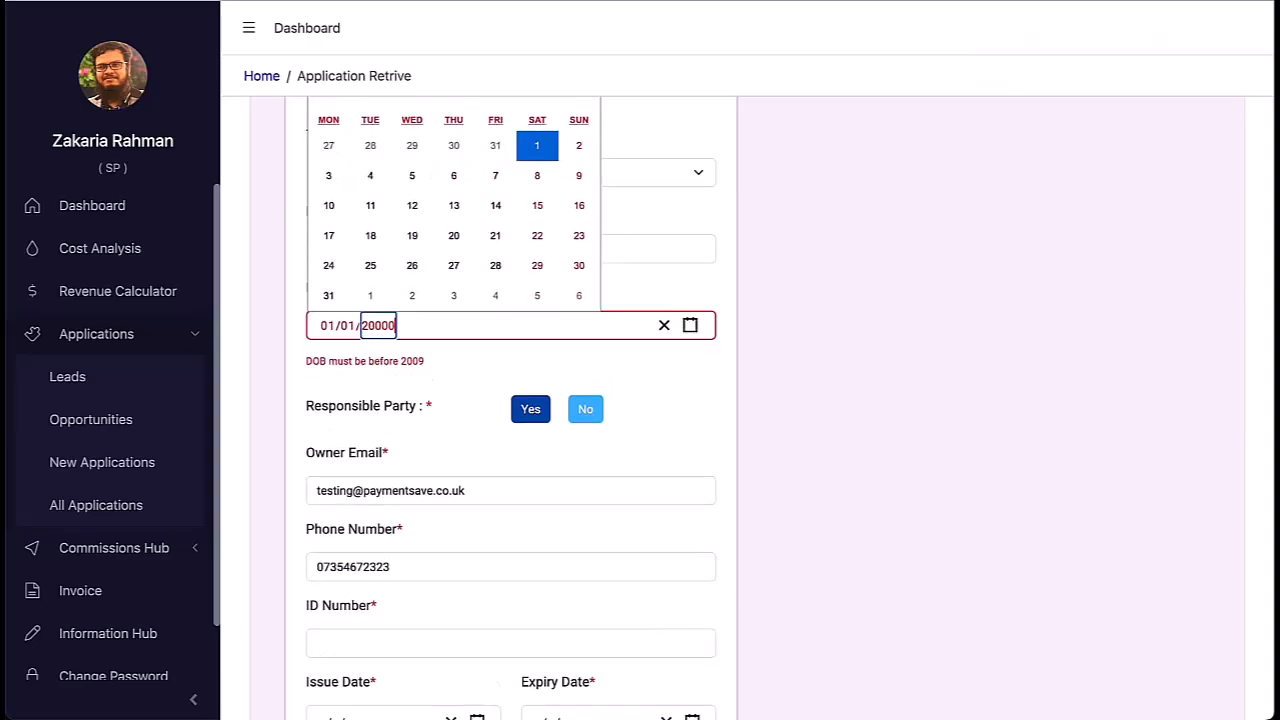
{"action": "key", "text": "BackSpace"}
{"action": "scroll", "coordinate": [500, 420], "scroll_direction": "down", "scroll_amount": 3}
Step: Enter the owner's ID number, issue date 01/01/2022 and a 2025 expiry date
{"action": "left_click", "coordinate": [403, 358]}
{"action": "type", "text": "ewohwe099398"}
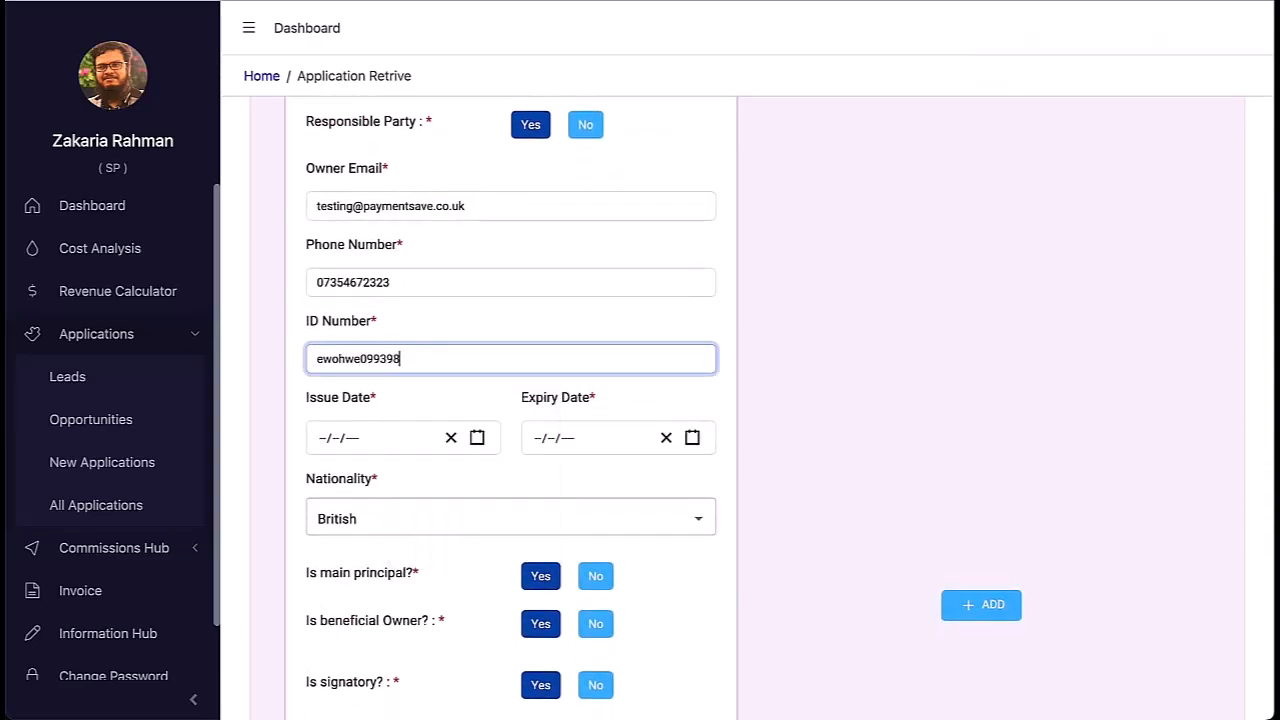
{"action": "type", "text": "324u"}
{"action": "left_click", "coordinate": [354, 440]}
{"action": "type", "text": "01/01/20"}
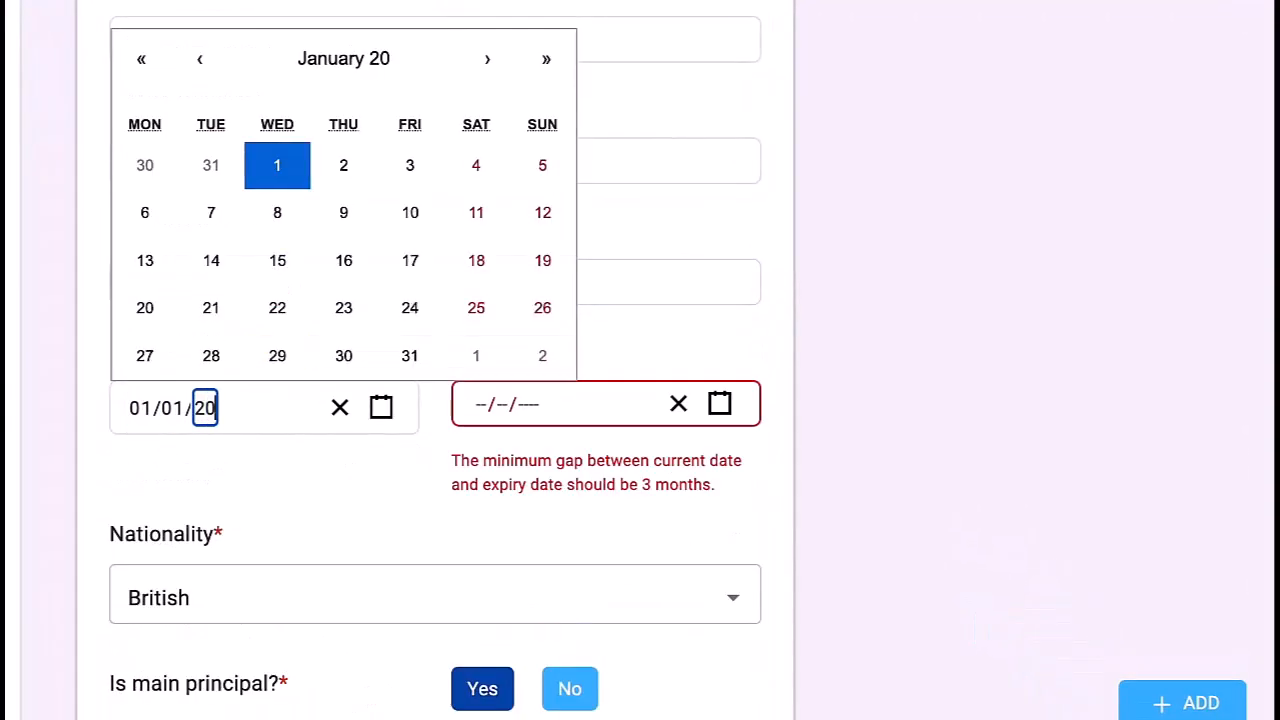
{"action": "type", "text": "22"}
{"action": "left_click", "coordinate": [480, 404]}
{"action": "type", "text": "0101202"}
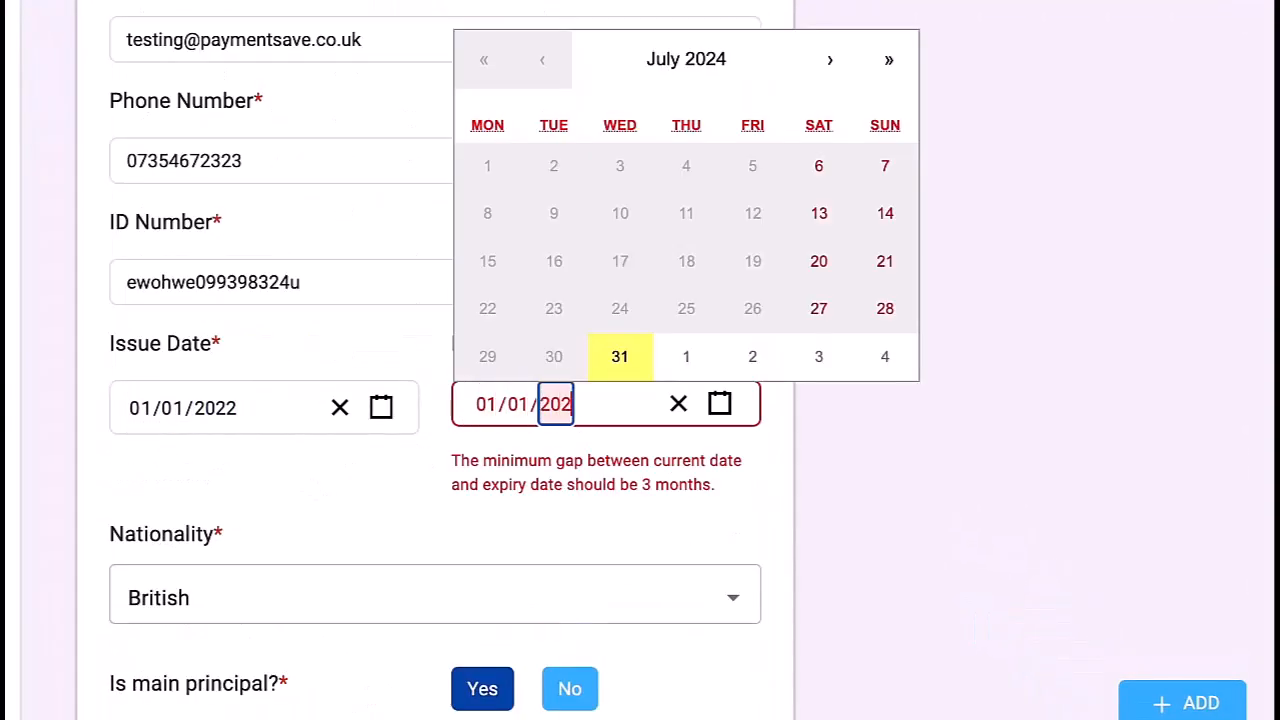
{"action": "type", "text": "4"}
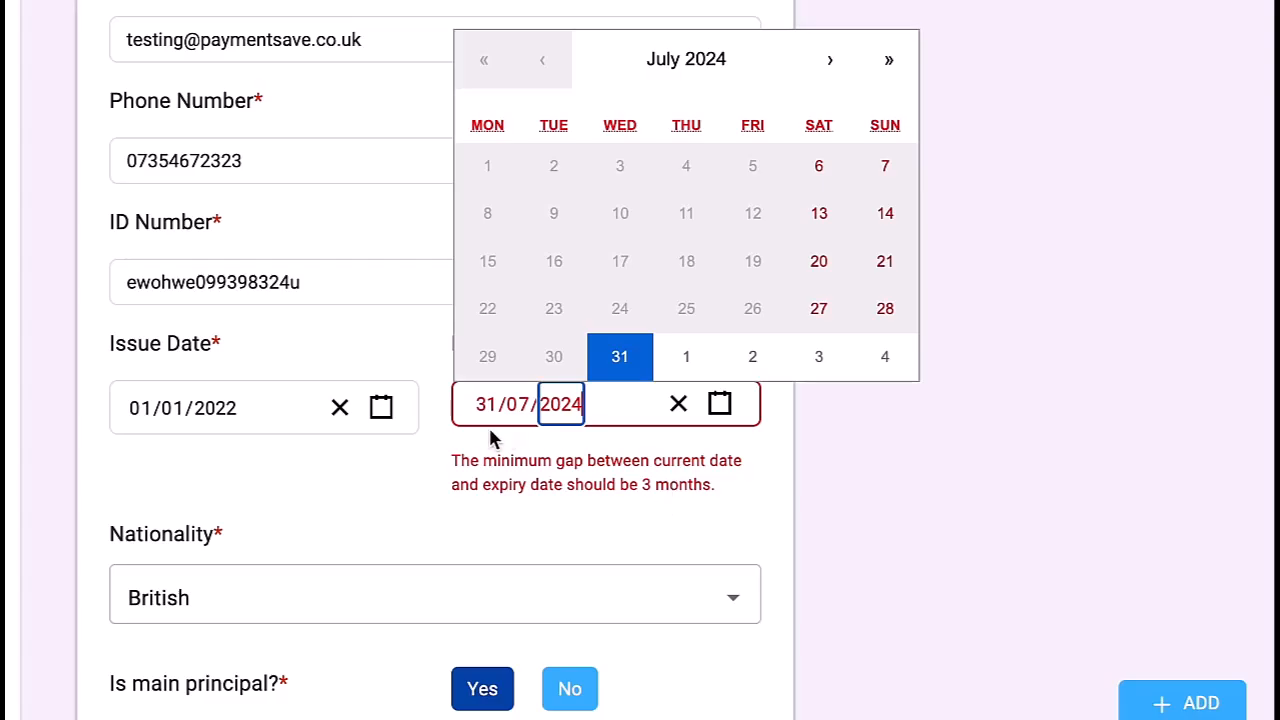
{"action": "key", "text": "BackSpace"}
{"action": "type", "text": "5"}
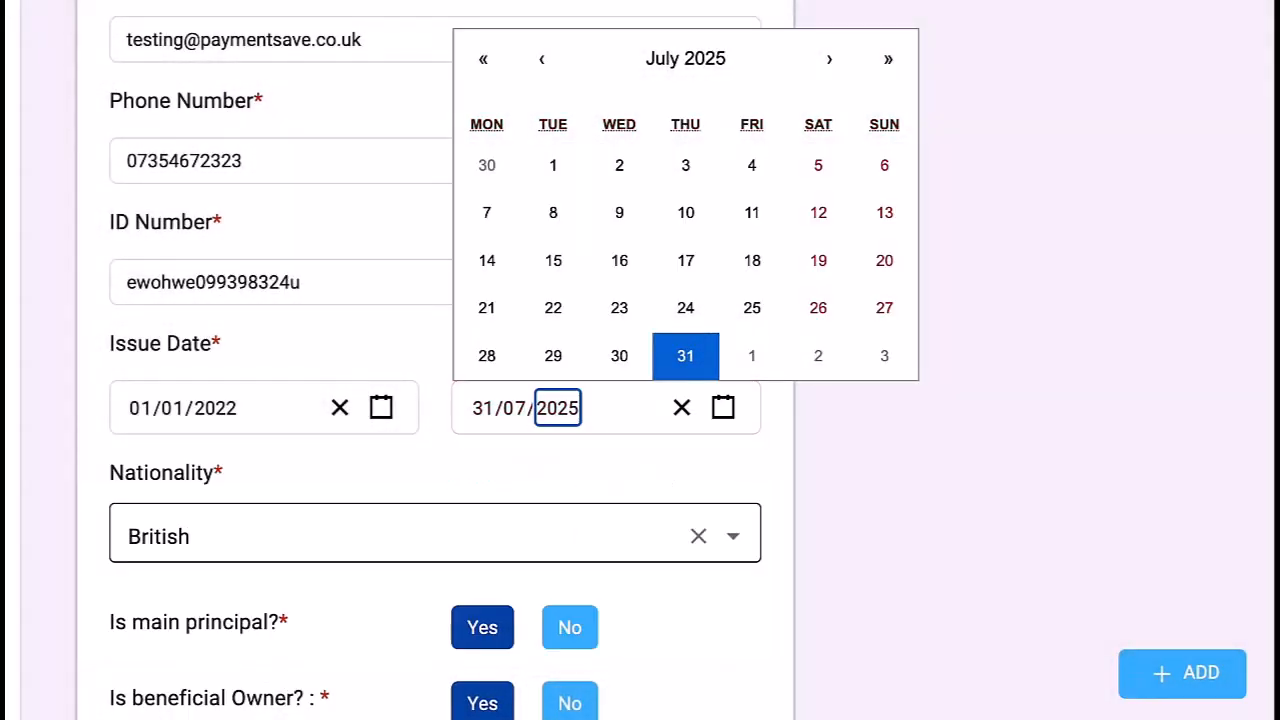
{"action": "left_click", "coordinate": [482, 475]}
Step: Set main principal, beneficial owner, signatory and director all to Yes
{"action": "scroll", "coordinate": [482, 475], "scroll_direction": "down", "scroll_amount": 3}
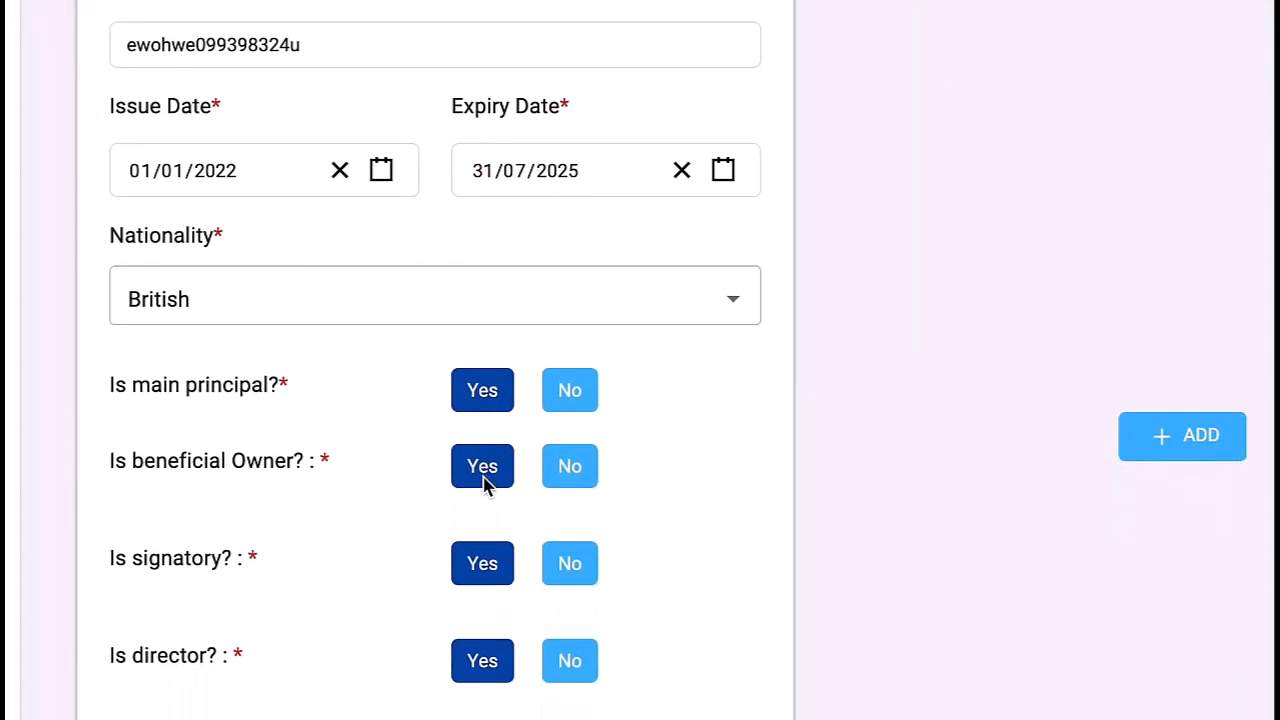
{"action": "left_click", "coordinate": [565, 482]}
{"action": "left_click", "coordinate": [499, 466]}
{"action": "left_click", "coordinate": [571, 558]}
{"action": "left_click", "coordinate": [489, 556]}
{"action": "left_click", "coordinate": [567, 392]}
{"action": "left_click", "coordinate": [484, 396]}
{"action": "left_click", "coordinate": [588, 394]}
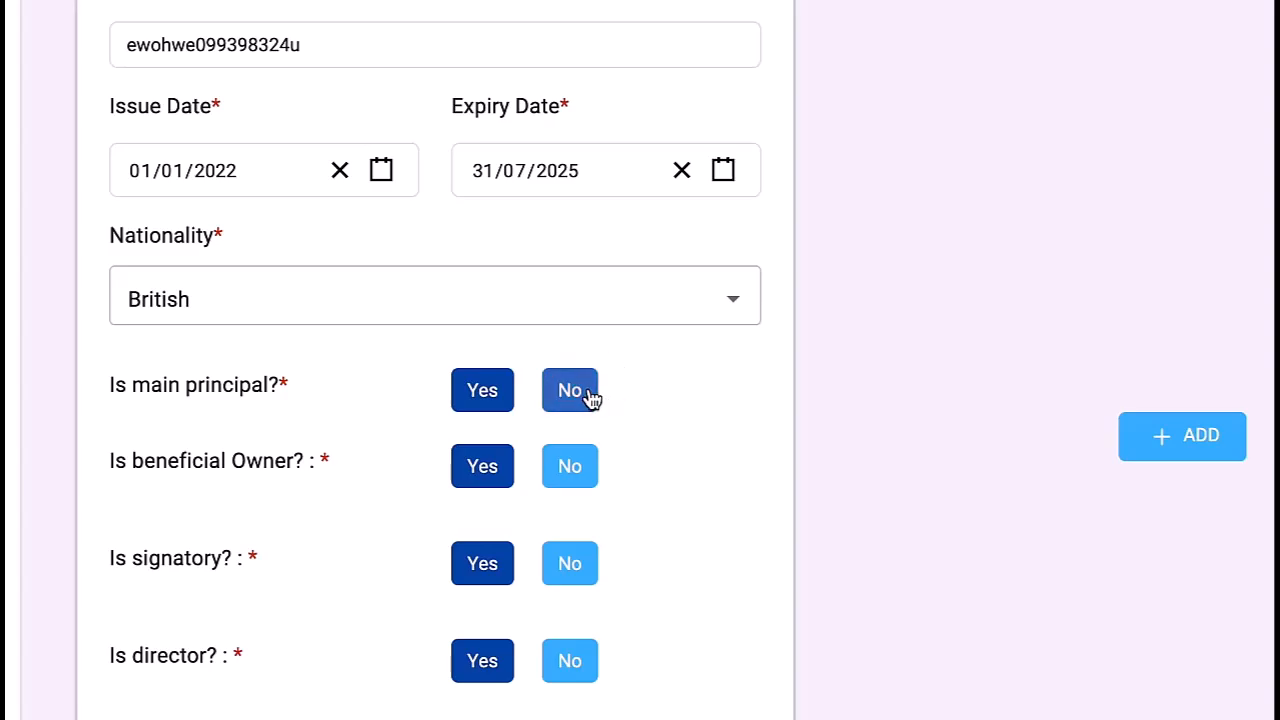
{"action": "left_click", "coordinate": [574, 470]}
{"action": "left_click", "coordinate": [484, 460]}
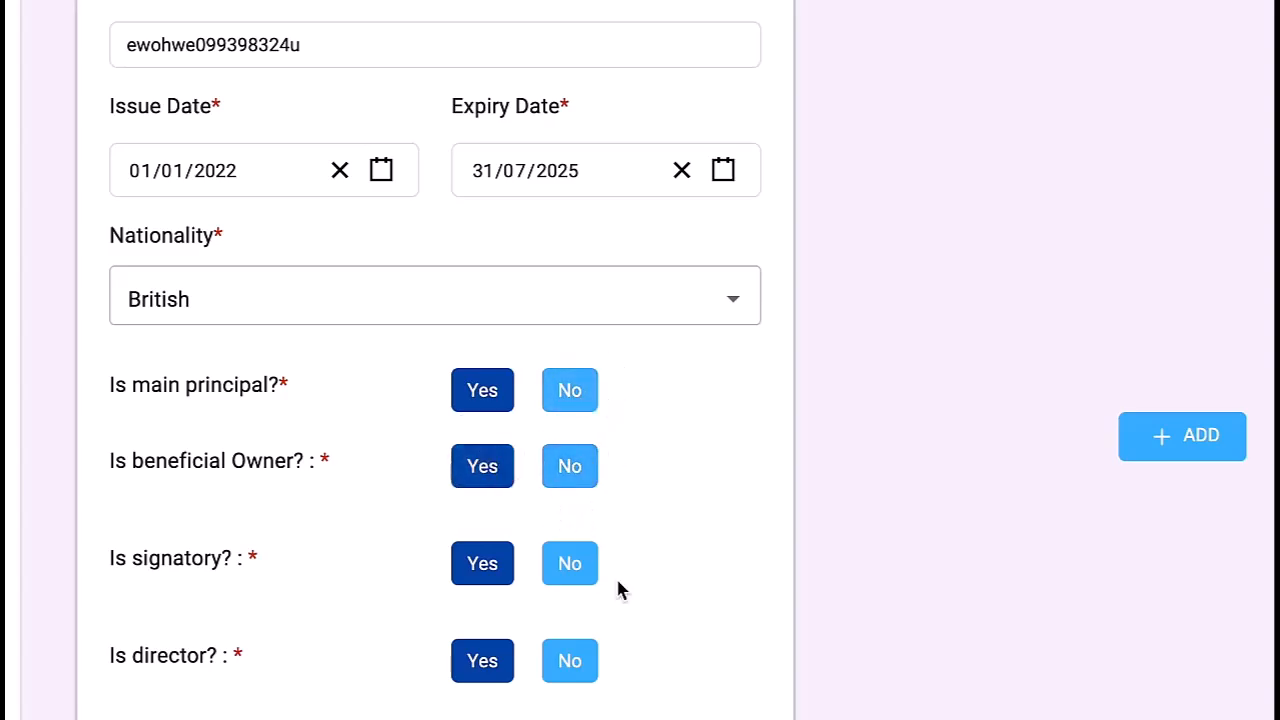
Step: Clear the owner's ownership percentage field for a new value
{"action": "scroll", "coordinate": [616, 578], "scroll_direction": "down", "scroll_amount": 3}
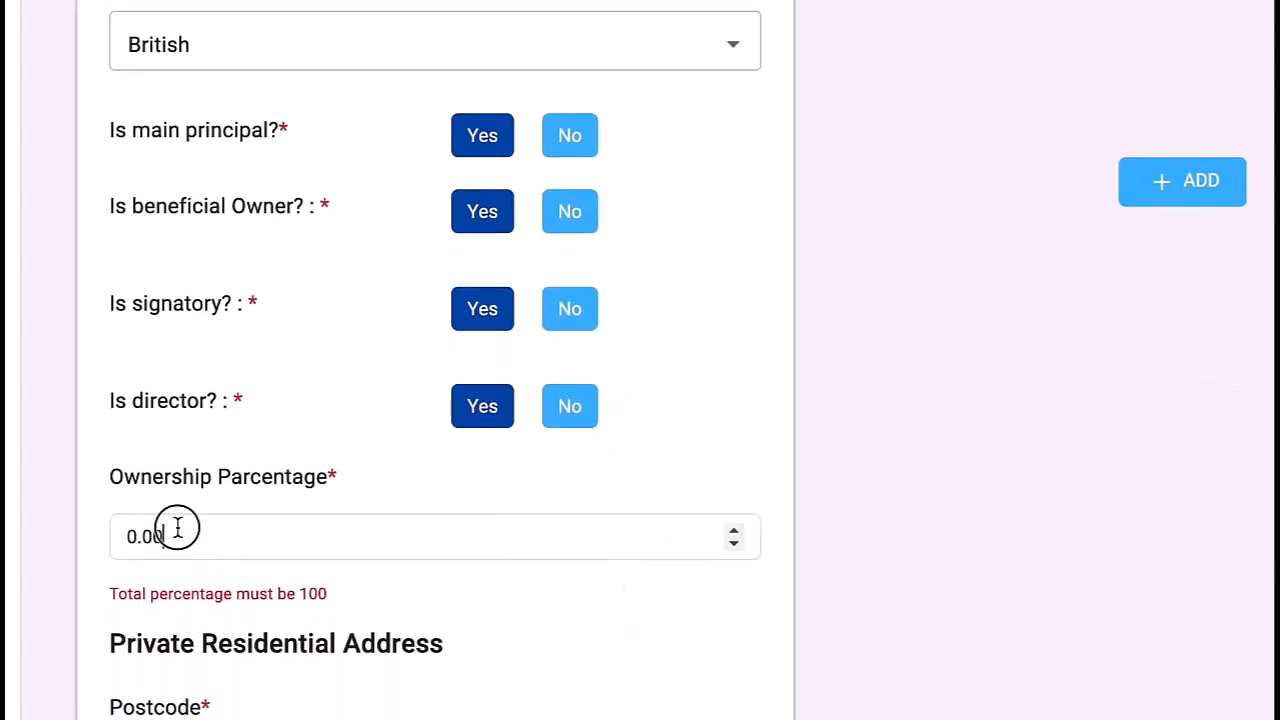
{"action": "left_click_drag", "start_coordinate": [178, 528], "coordinate": [122, 530]}
{"action": "type", "text": "100"}
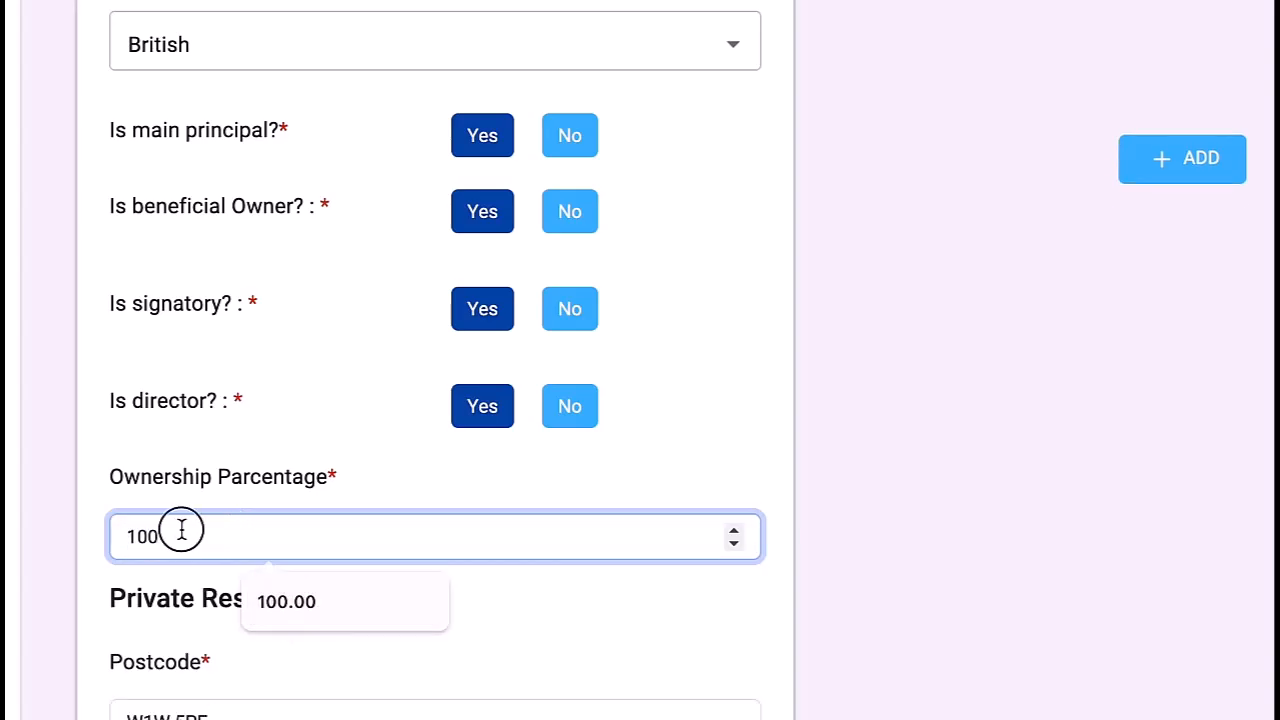
{"action": "key", "text": "BackSpace"}
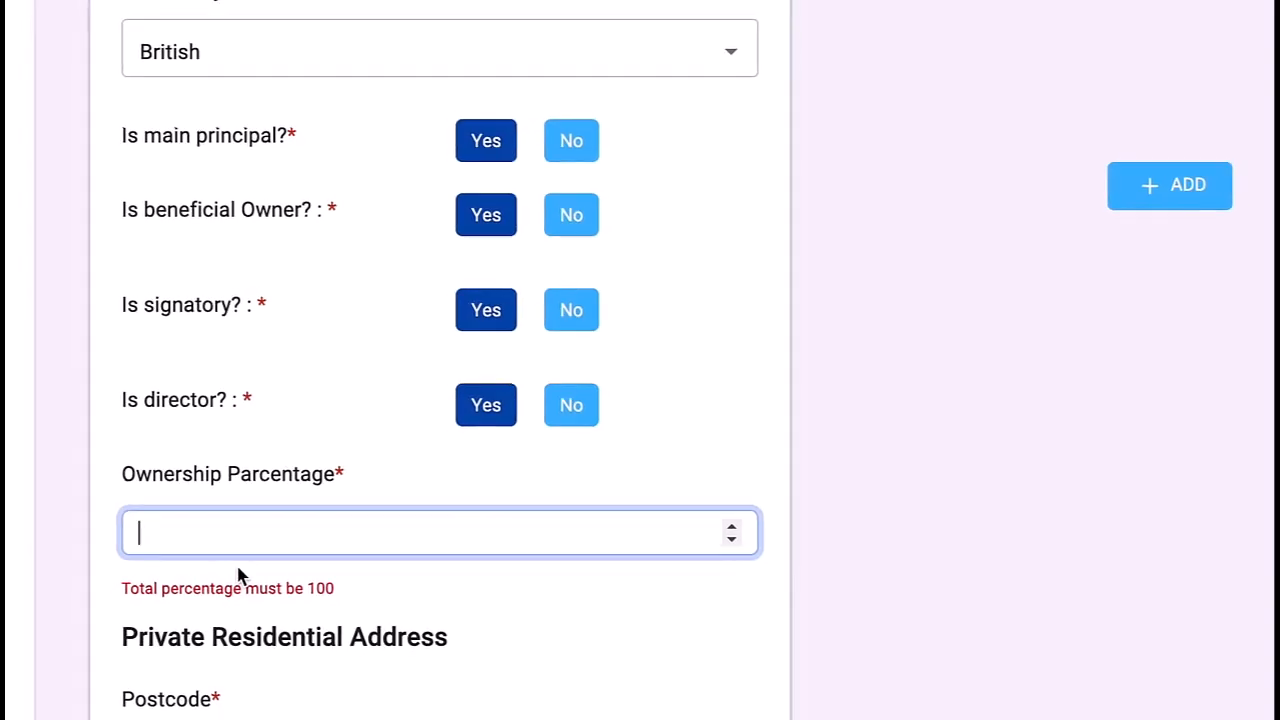
Step: Give the first owner 50% ownership and add a second owner titled Mrs
{"action": "type", "text": "50"}
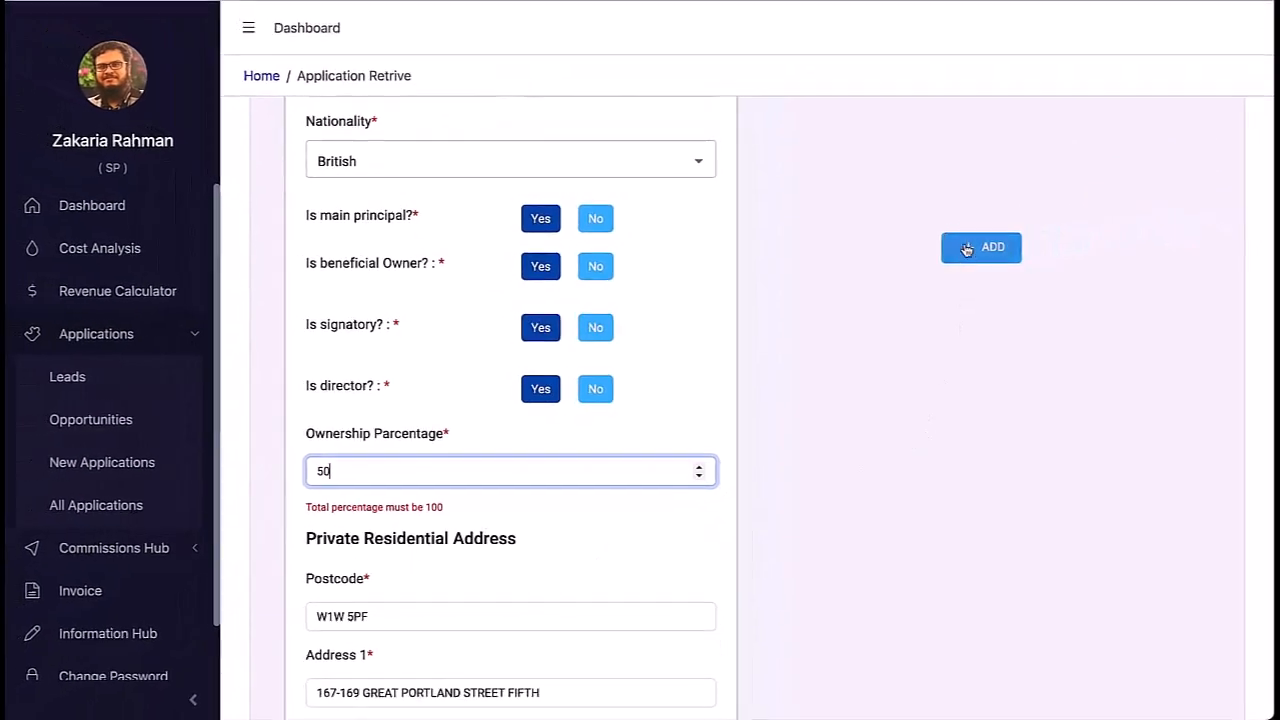
{"action": "left_click", "coordinate": [988, 243]}
{"action": "scroll", "coordinate": [966, 405], "scroll_direction": "up", "scroll_amount": 3}
{"action": "scroll", "coordinate": [902, 234], "scroll_direction": "up", "scroll_amount": 4}
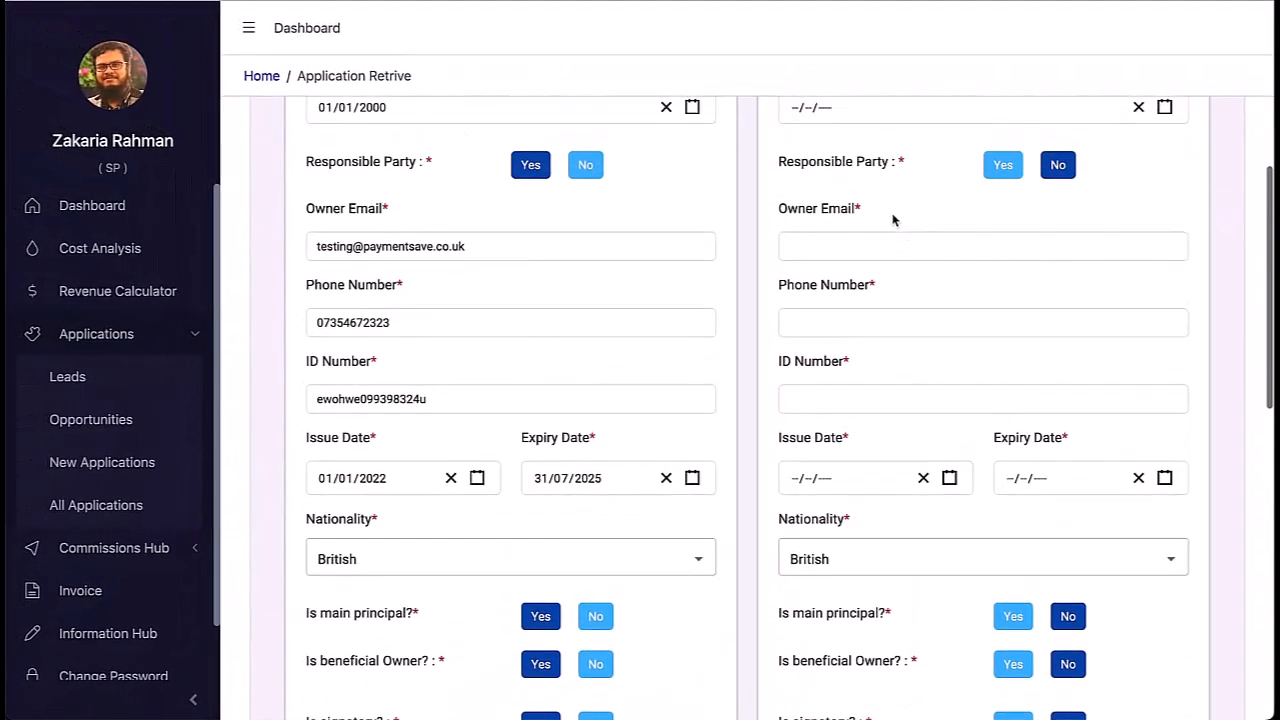
{"action": "left_click", "coordinate": [875, 167]}
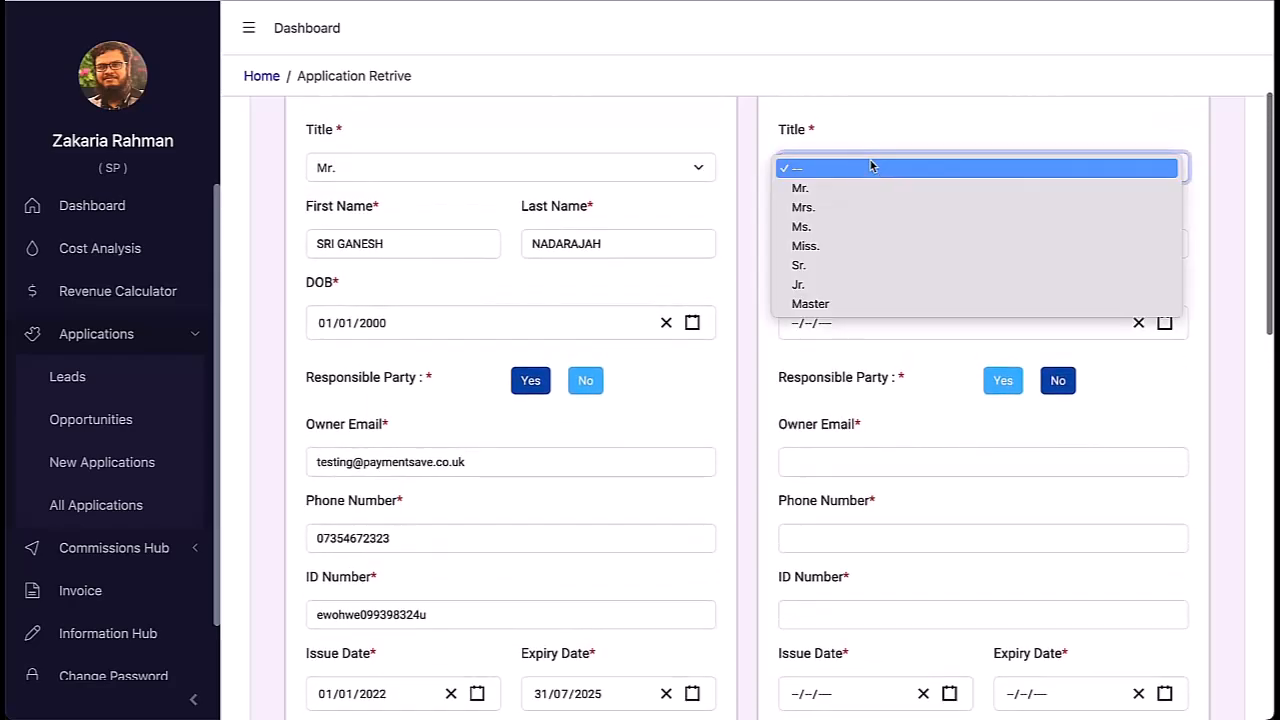
{"action": "left_click", "coordinate": [855, 186]}
{"action": "left_click", "coordinate": [851, 169]}
{"action": "left_click", "coordinate": [851, 189]}
Step: Fill the second owner's first and last name, birth year, e-mail and phone number
{"action": "left_click", "coordinate": [855, 245]}
{"action": "type", "text": "WD"}
{"action": "left_click", "coordinate": [1072, 245]}
{"action": "type", "text": "DFD"}
{"action": "left_click", "coordinate": [797, 323]}
{"action": "type", "text": "2001"}
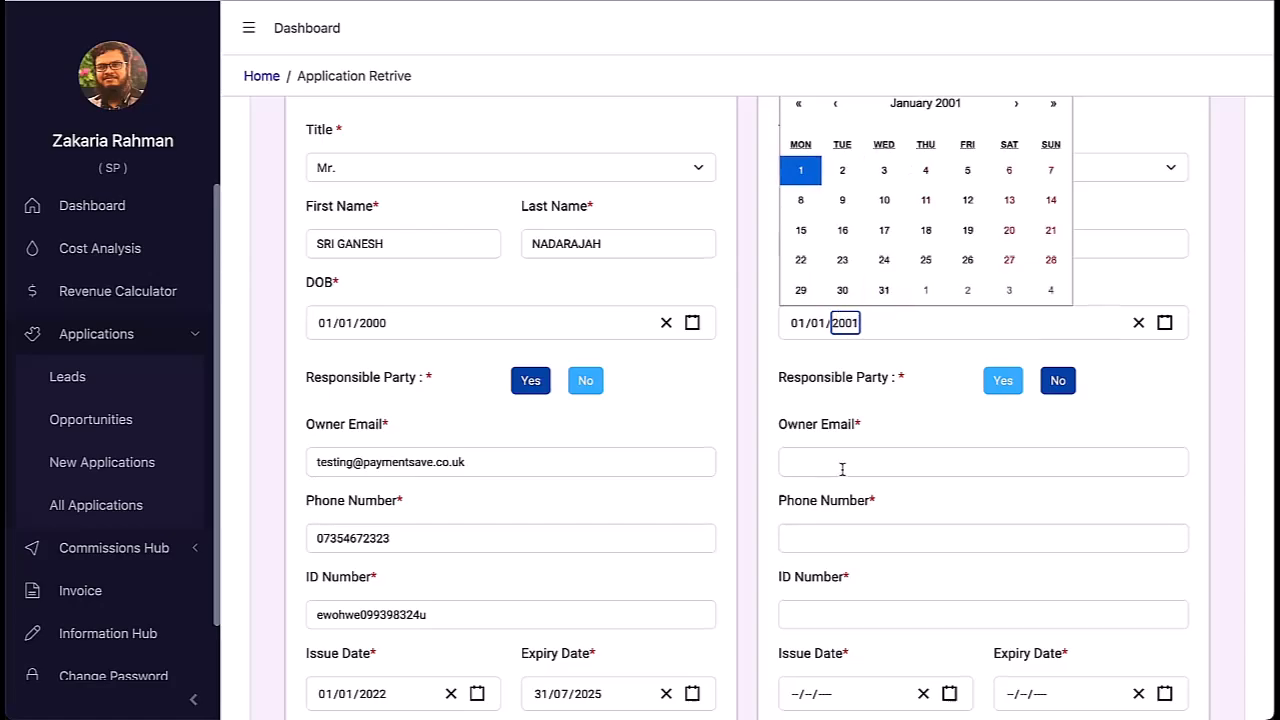
{"action": "scroll", "coordinate": [671, 240], "scroll_direction": "down", "scroll_amount": 1}
{"action": "left_click", "coordinate": [865, 339]}
{"action": "type", "text": "testtest@test.com"}
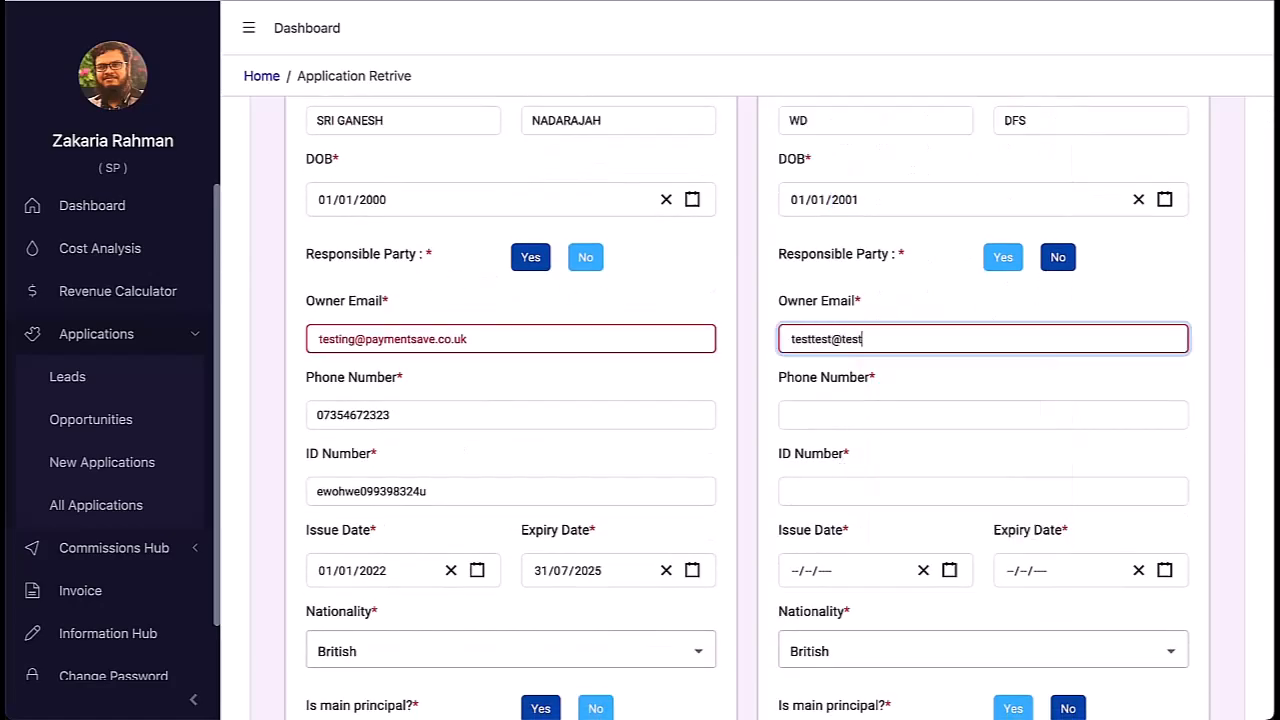
{"action": "left_click", "coordinate": [837, 420]}
Step: Enter the second owner's ID number with issue date 01/12/2023 and expiry 01/09/2025
{"action": "left_click", "coordinate": [863, 492]}
{"action": "type", "text": "xnfskjdfh"}
{"action": "scroll", "coordinate": [850, 490], "scroll_direction": "down", "scroll_amount": 1}
{"action": "left_click", "coordinate": [795, 479]}
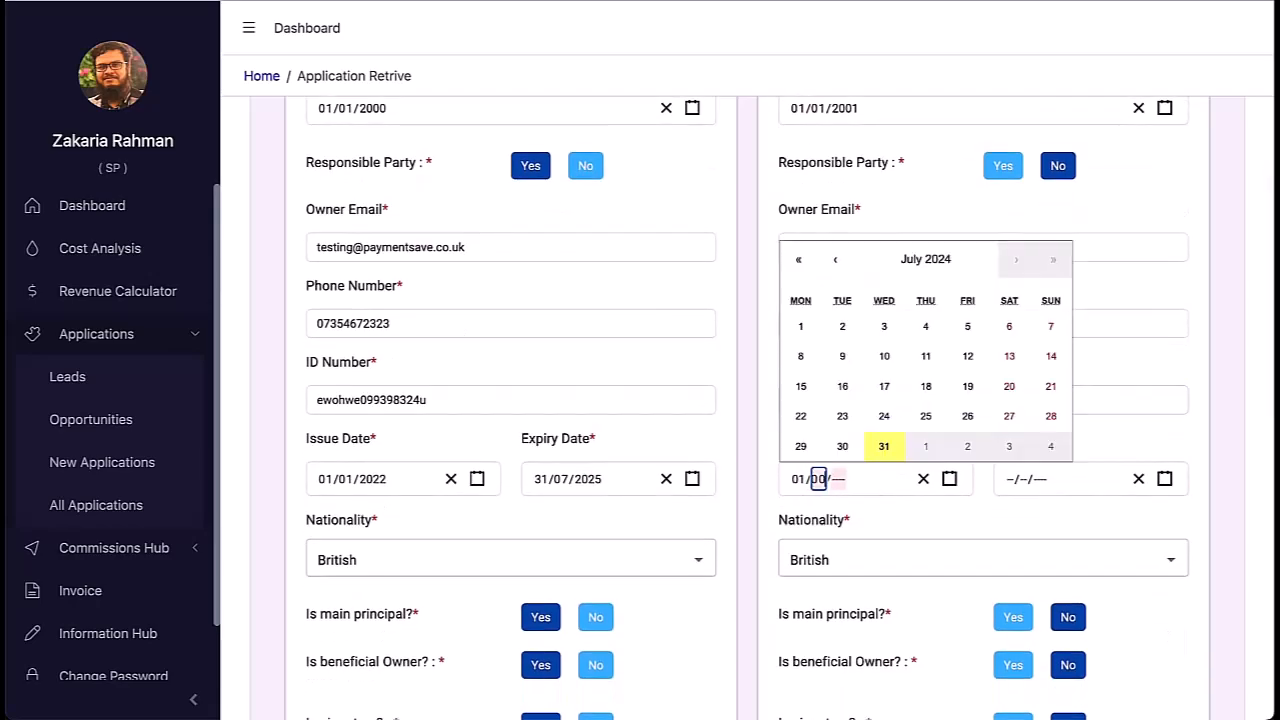
{"action": "type", "text": "01/12/2023"}
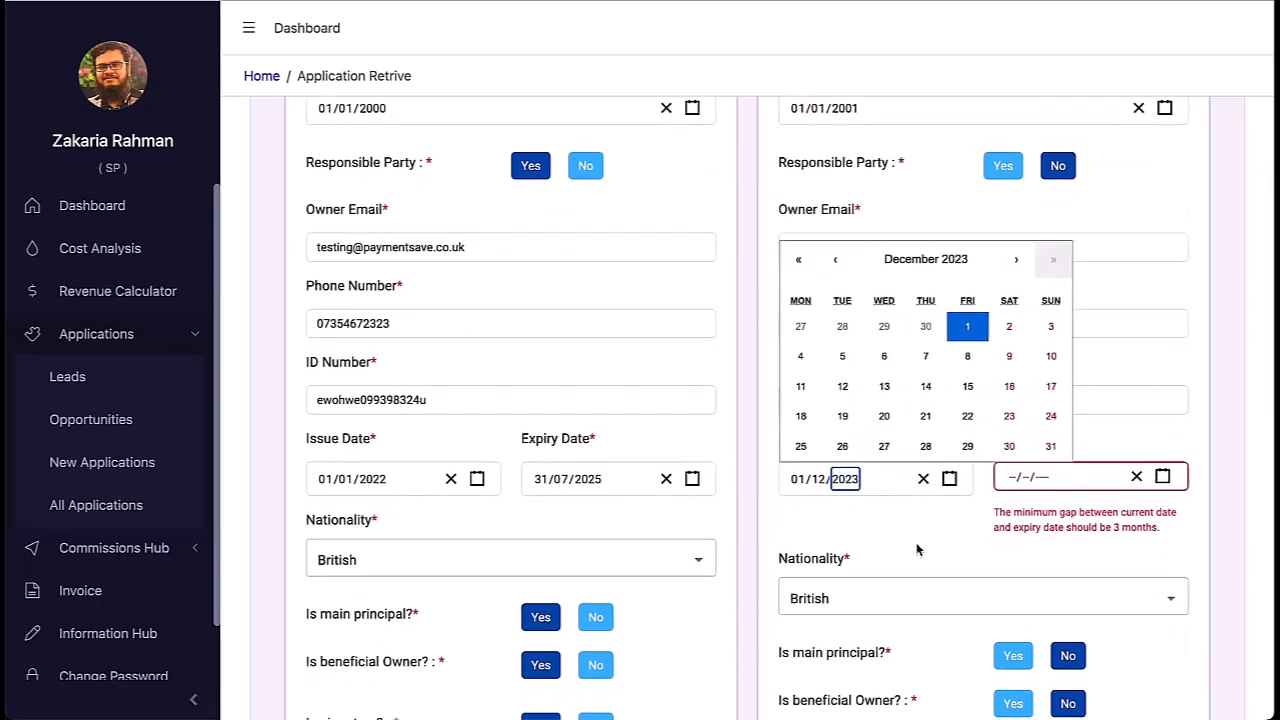
{"action": "left_click", "coordinate": [1012, 478]}
{"action": "type", "text": "01/09/2025"}
{"action": "scroll", "coordinate": [974, 586], "scroll_direction": "down", "scroll_amount": 3}
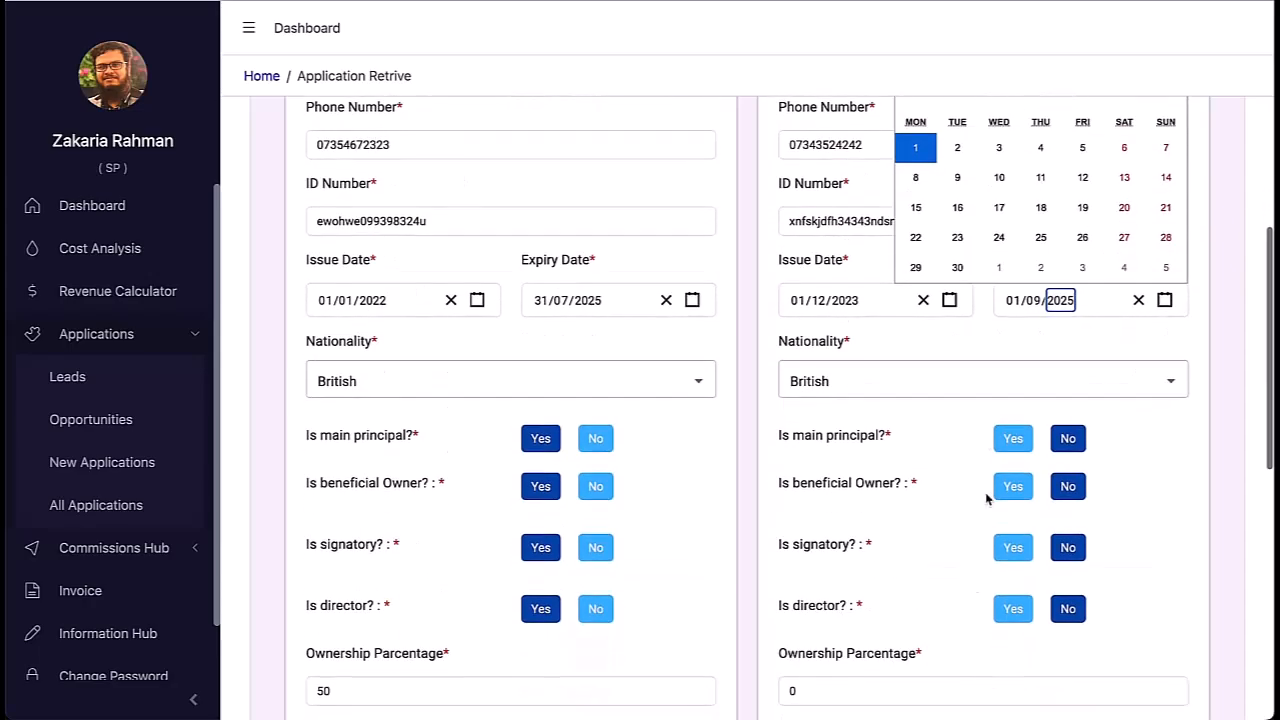
{"action": "left_click", "coordinate": [1130, 371]}
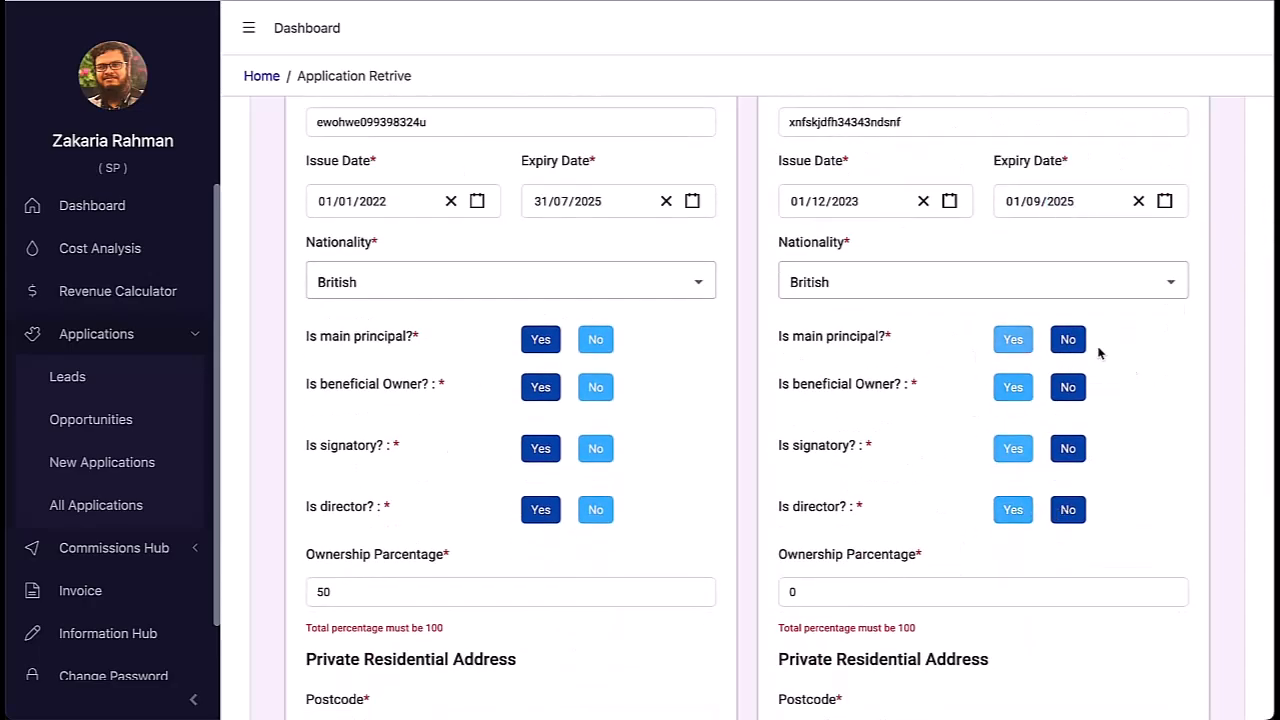
Step: Make the second contact a director with 50% ownership and enter their residential postcode
{"action": "left_click", "coordinate": [1013, 509]}
{"action": "scroll", "coordinate": [980, 509], "scroll_direction": "down", "scroll_amount": 1}
{"action": "left_click", "coordinate": [908, 477]}
{"action": "type", "text": "50"}
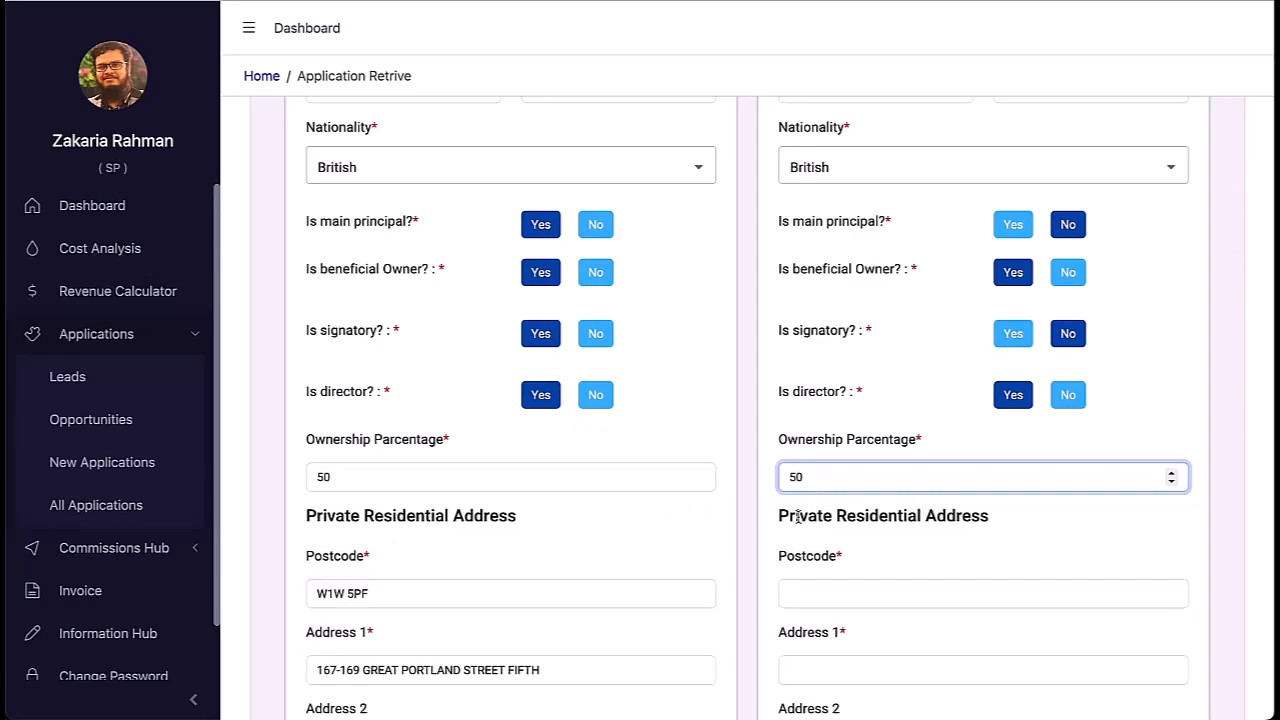
{"action": "left_click", "coordinate": [828, 594]}
{"action": "type", "text": "RM7 7"}
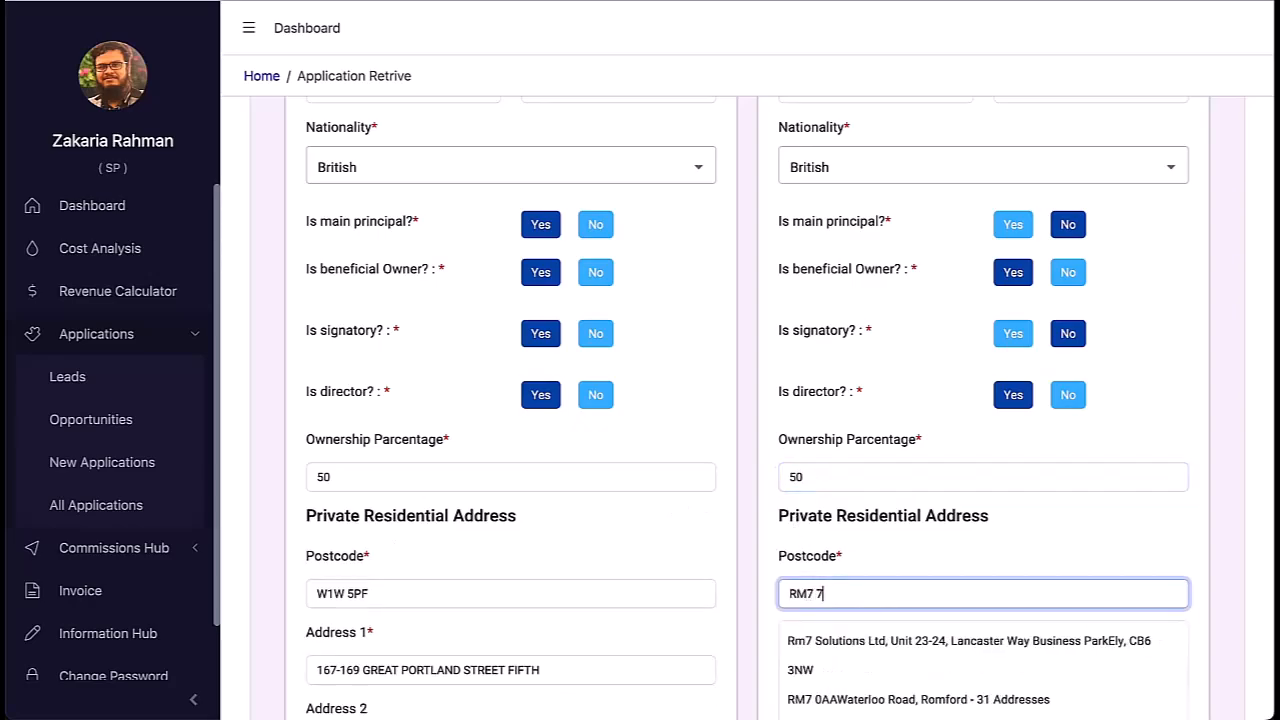
{"action": "type", "text": "HL"}
{"action": "scroll", "coordinate": [828, 594], "scroll_direction": "down", "scroll_amount": 1}
{"action": "scroll", "coordinate": [1168, 257], "scroll_direction": "up", "scroll_amount": 8}
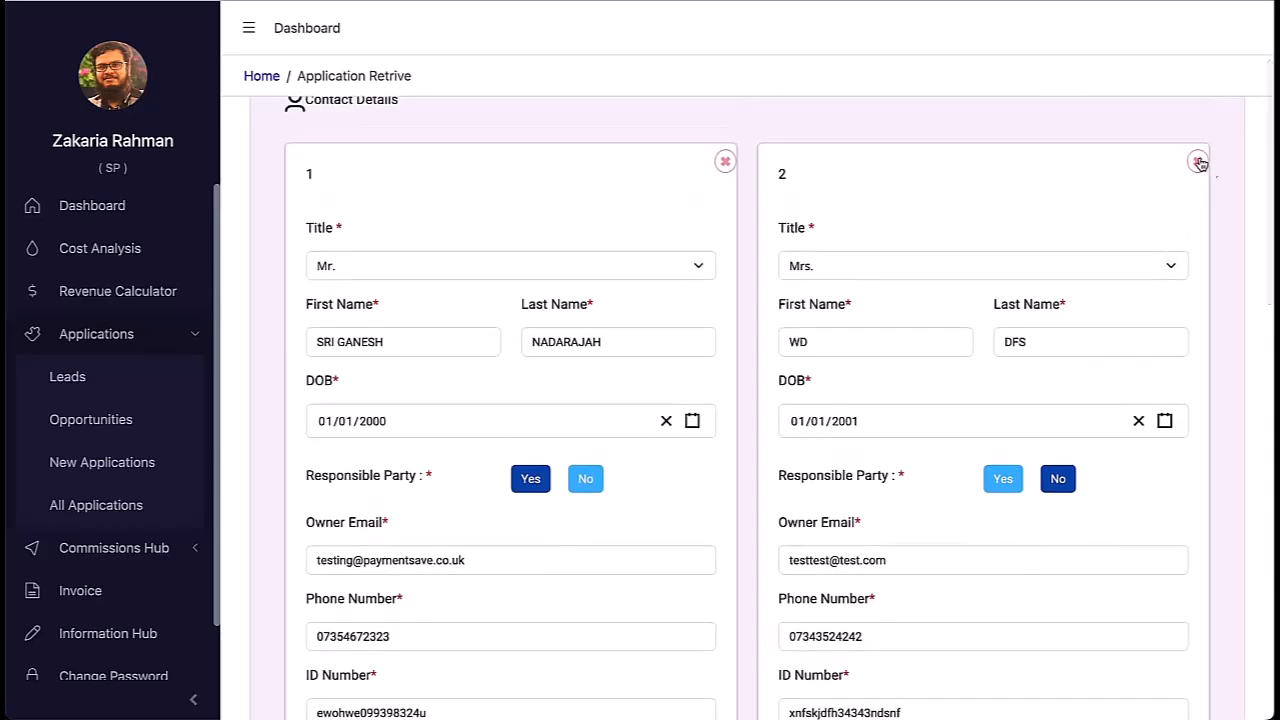
Step: Delete contact 2 and change contact 1's ownership percentage from 50 to 100
{"action": "left_click", "coordinate": [1200, 160]}
{"action": "scroll", "coordinate": [999, 340], "scroll_direction": "down", "scroll_amount": 10}
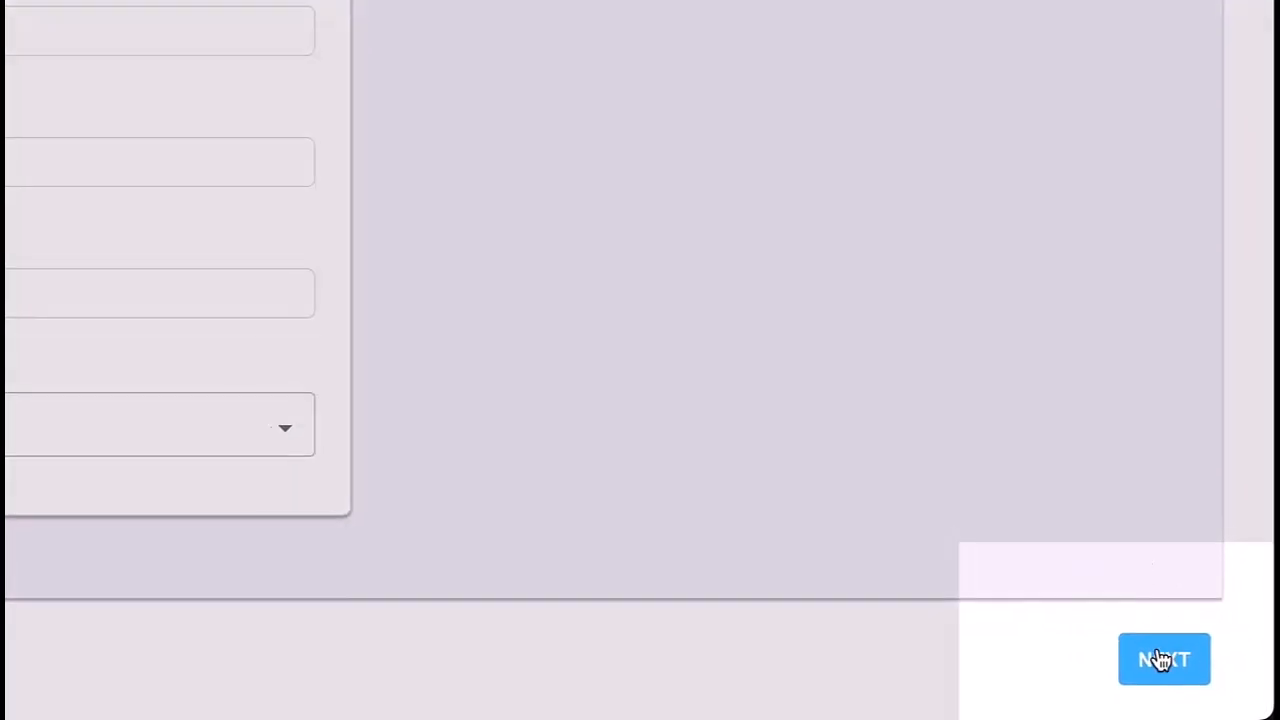
{"action": "left_click", "coordinate": [1199, 678]}
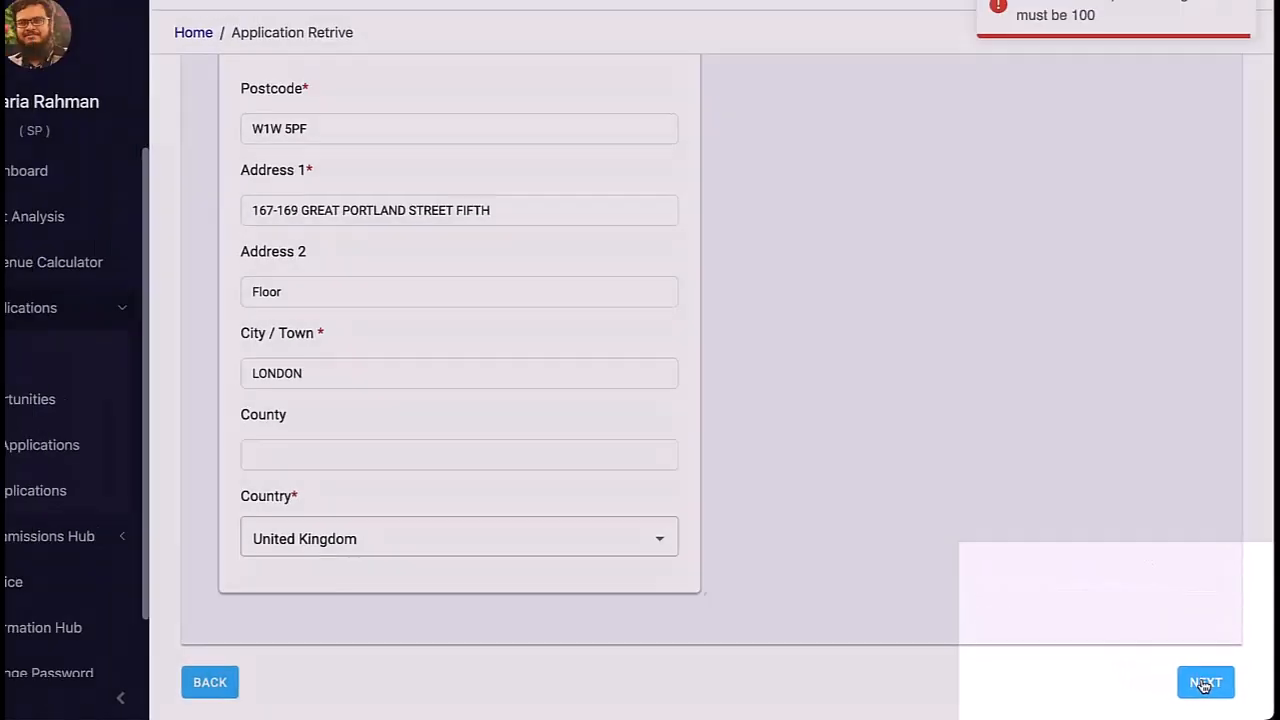
{"action": "scroll", "coordinate": [1028, 214], "scroll_direction": "up", "scroll_amount": 3}
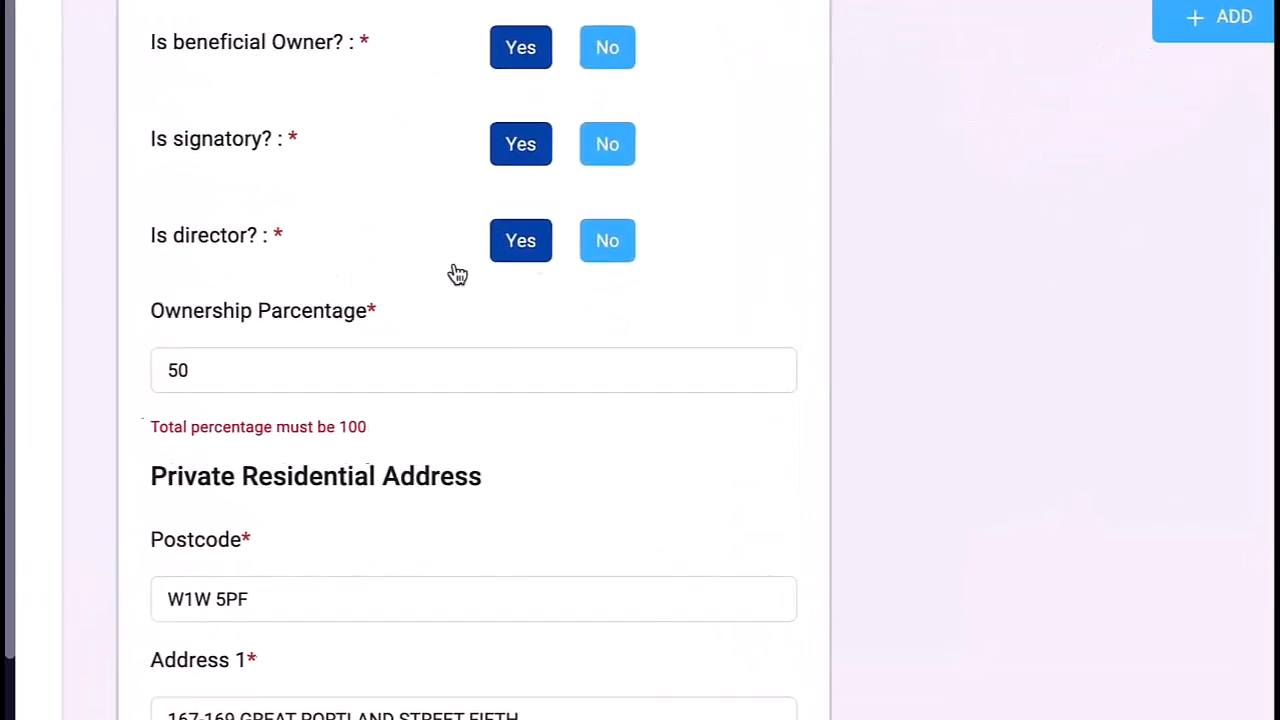
{"action": "left_click_drag", "start_coordinate": [328, 341], "coordinate": [287, 345]}
{"action": "type", "text": "100"}
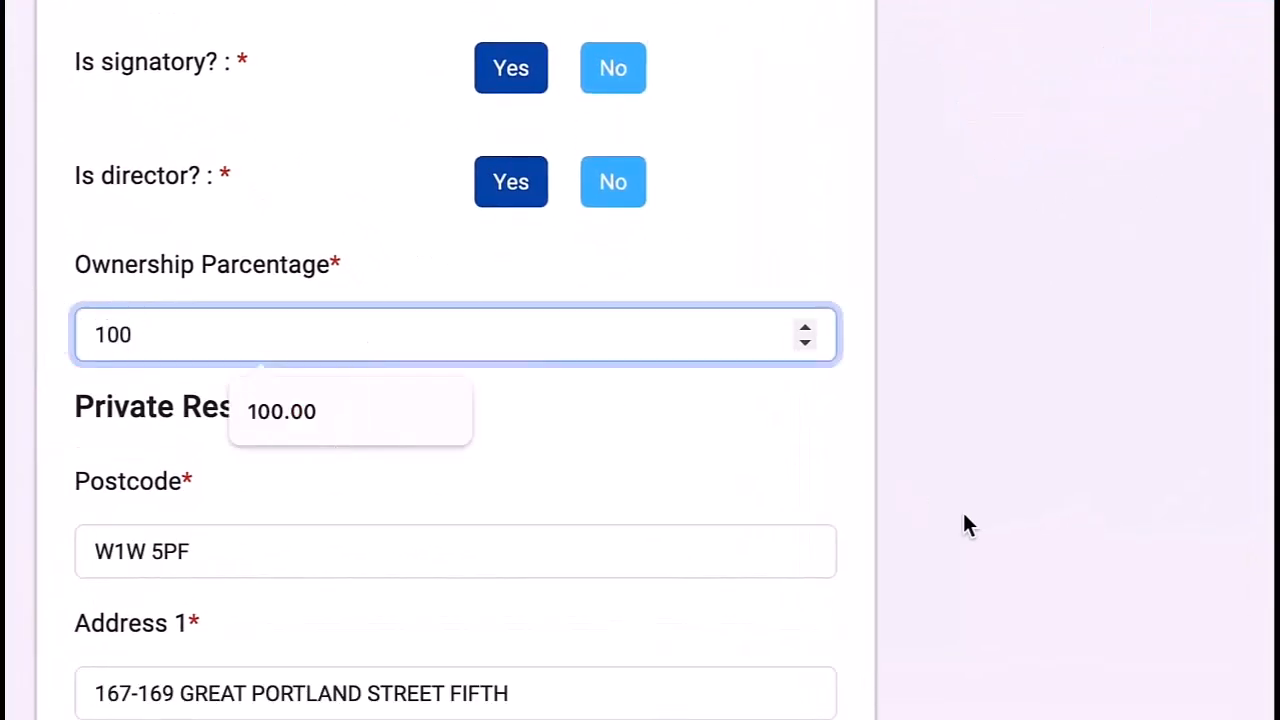
{"action": "left_click", "coordinate": [965, 510]}
{"action": "scroll", "coordinate": [970, 510], "scroll_direction": "down", "scroll_amount": 2}
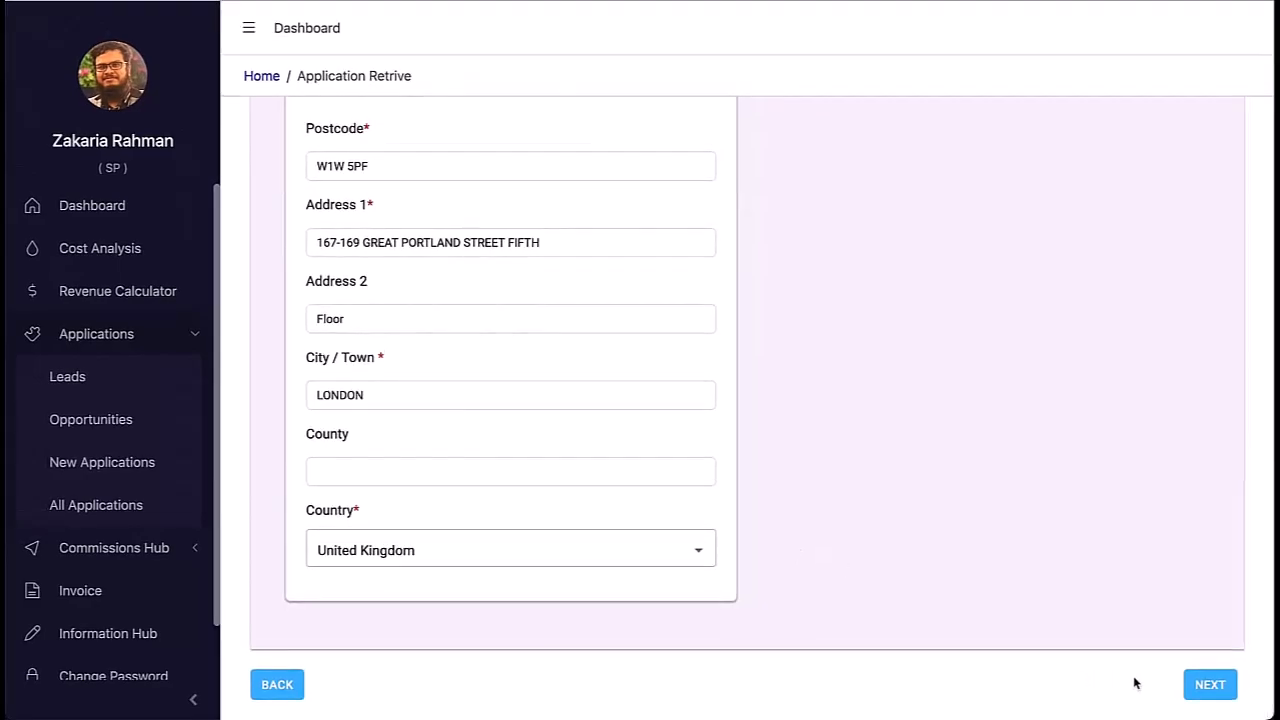
Step: Describe goods as GROCERY ITEM 60%, DRINKS 10%, SPIRIT 5%, LOTTERY 5%, OTHER 20%, removing CHIGARETTE
{"action": "left_click", "coordinate": [1198, 690]}
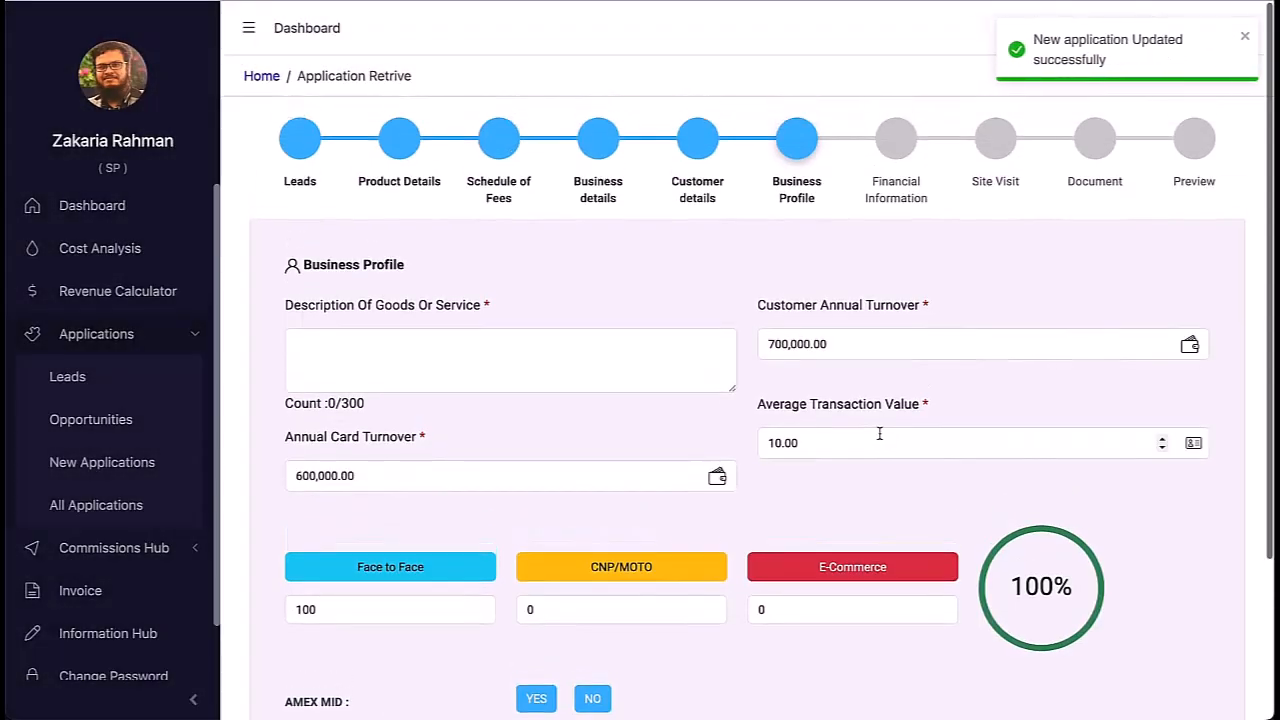
{"action": "left_click", "coordinate": [531, 332]}
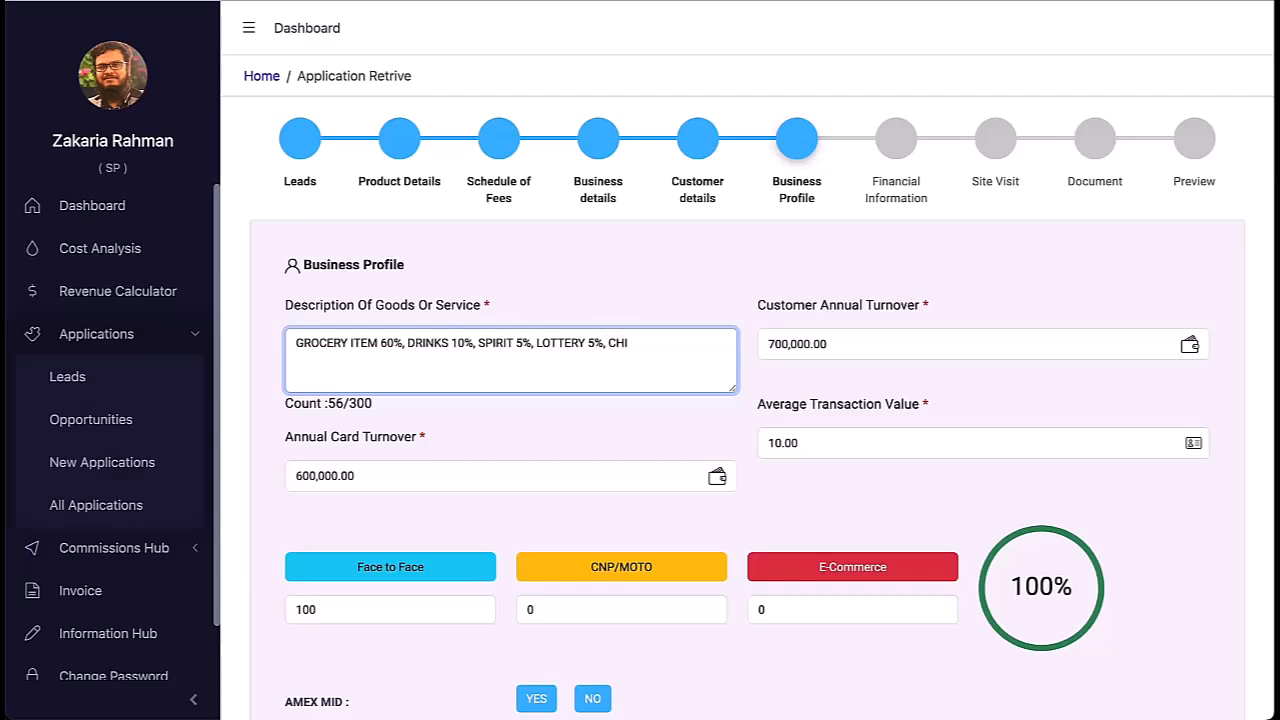
{"action": "right_click", "coordinate": [632, 349]}
{"action": "left_click", "coordinate": [615, 417]}
{"action": "key", "text": "BackSpace"}
{"action": "scroll", "coordinate": [509, 434], "scroll_direction": "down", "scroll_amount": 2}
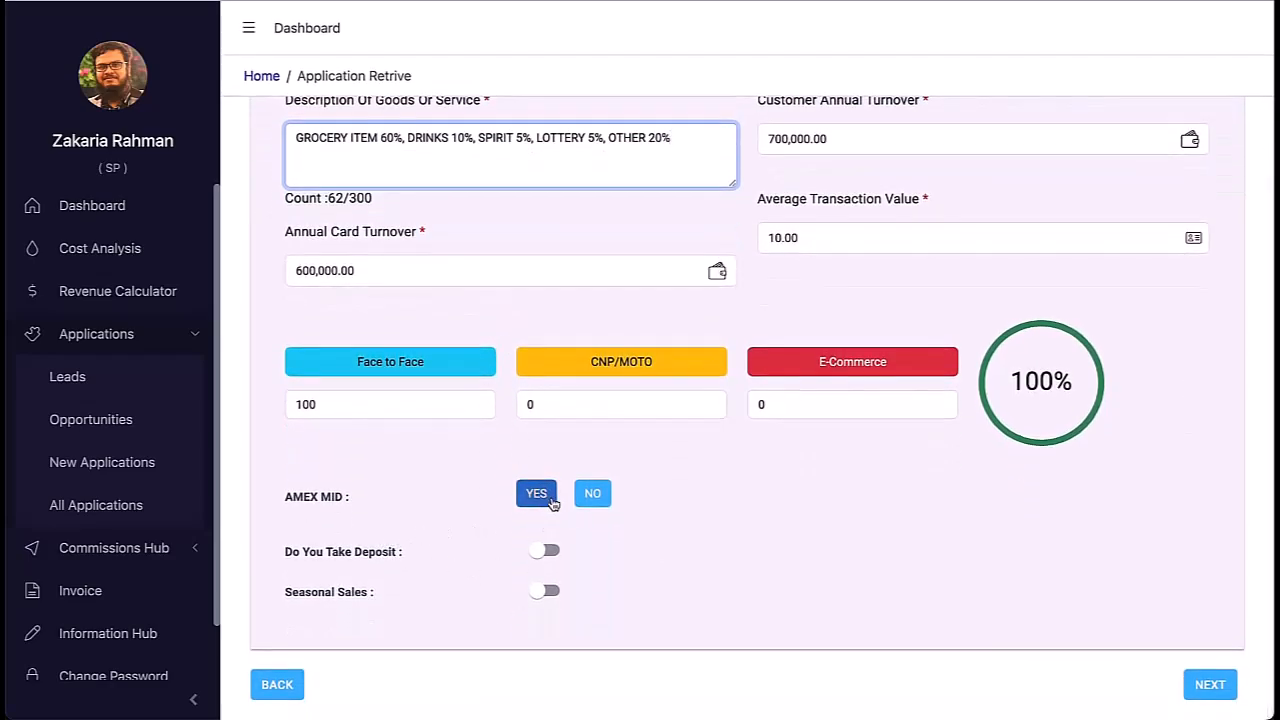
Step: Set AMEX MID to Yes with a new AMEX account
{"action": "left_click", "coordinate": [535, 500]}
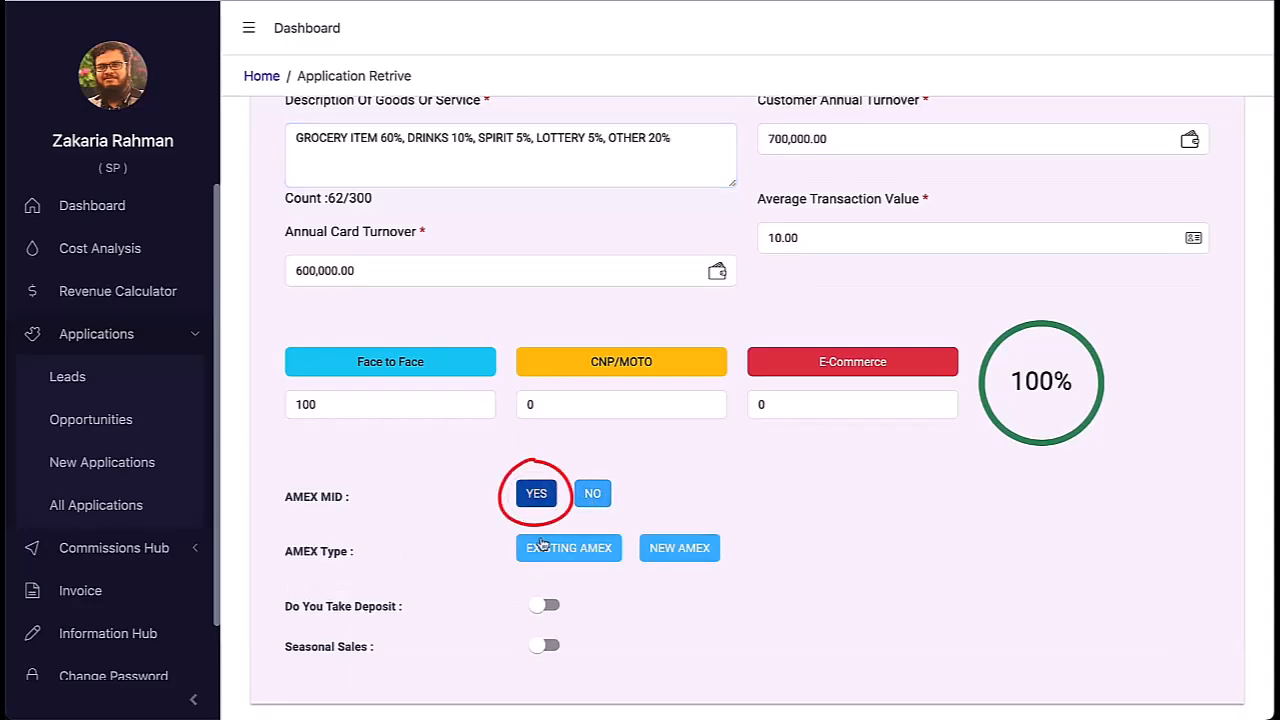
{"action": "left_click", "coordinate": [598, 552]}
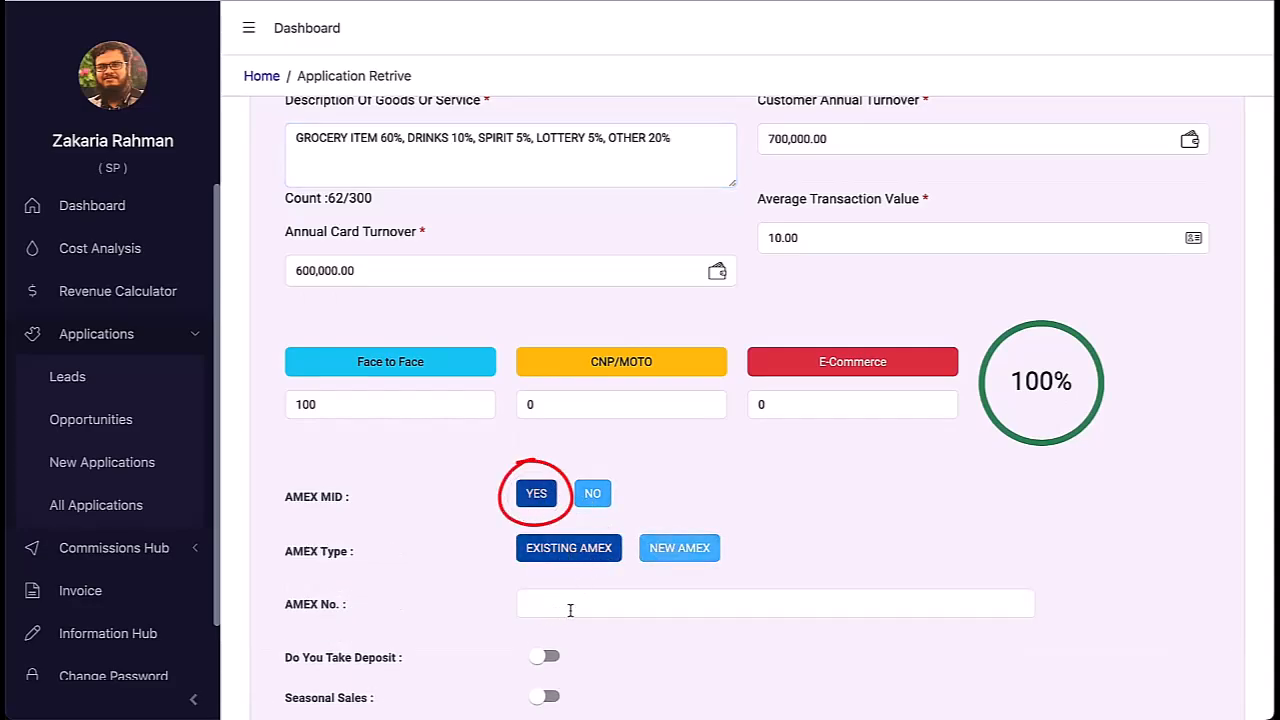
{"action": "left_click", "coordinate": [662, 556]}
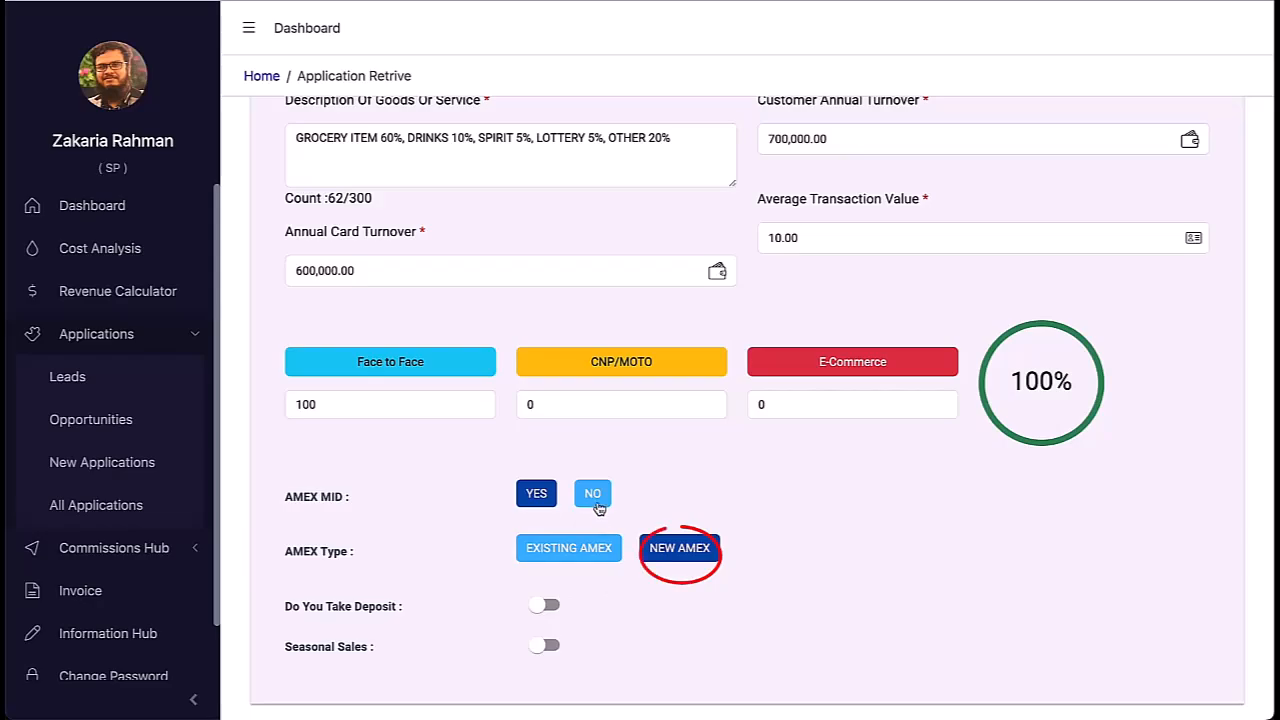
{"action": "scroll", "coordinate": [655, 590], "scroll_direction": "down", "scroll_amount": 1}
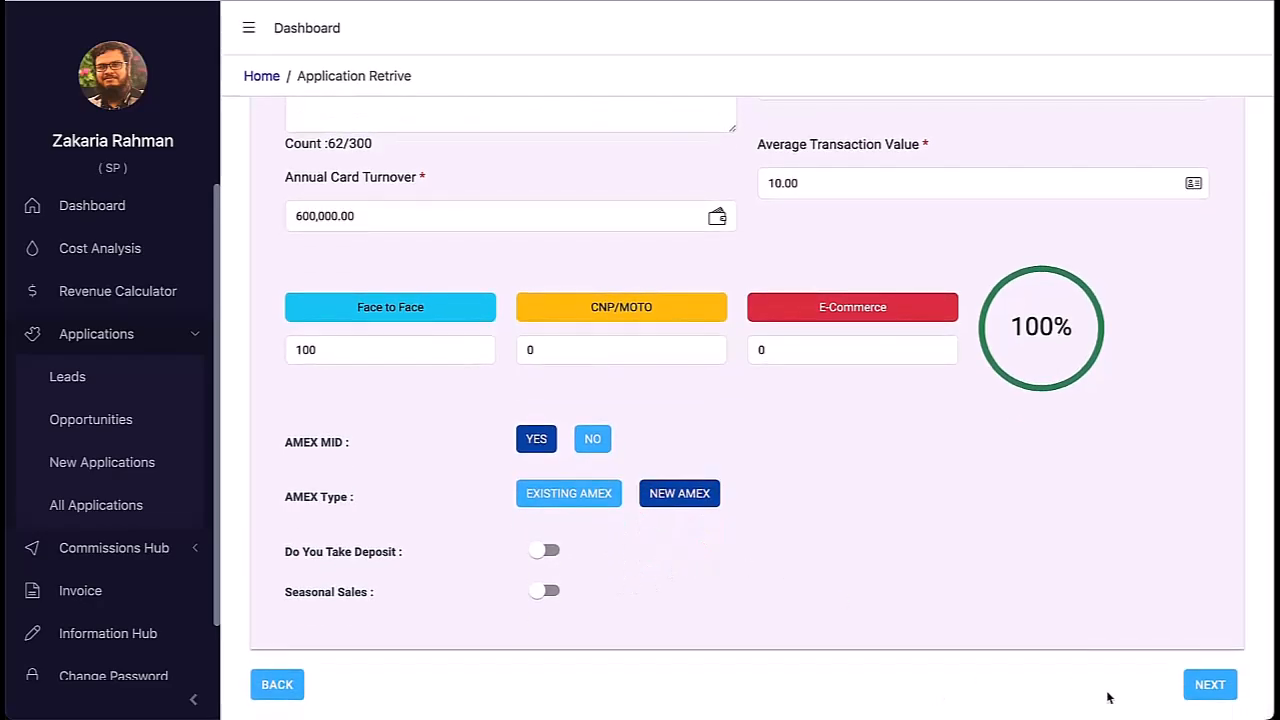
Step: Enter HSBC settlement details for account name PAYMENTSAVE, reuse them for direct debit, and continue
{"action": "left_click", "coordinate": [1208, 688]}
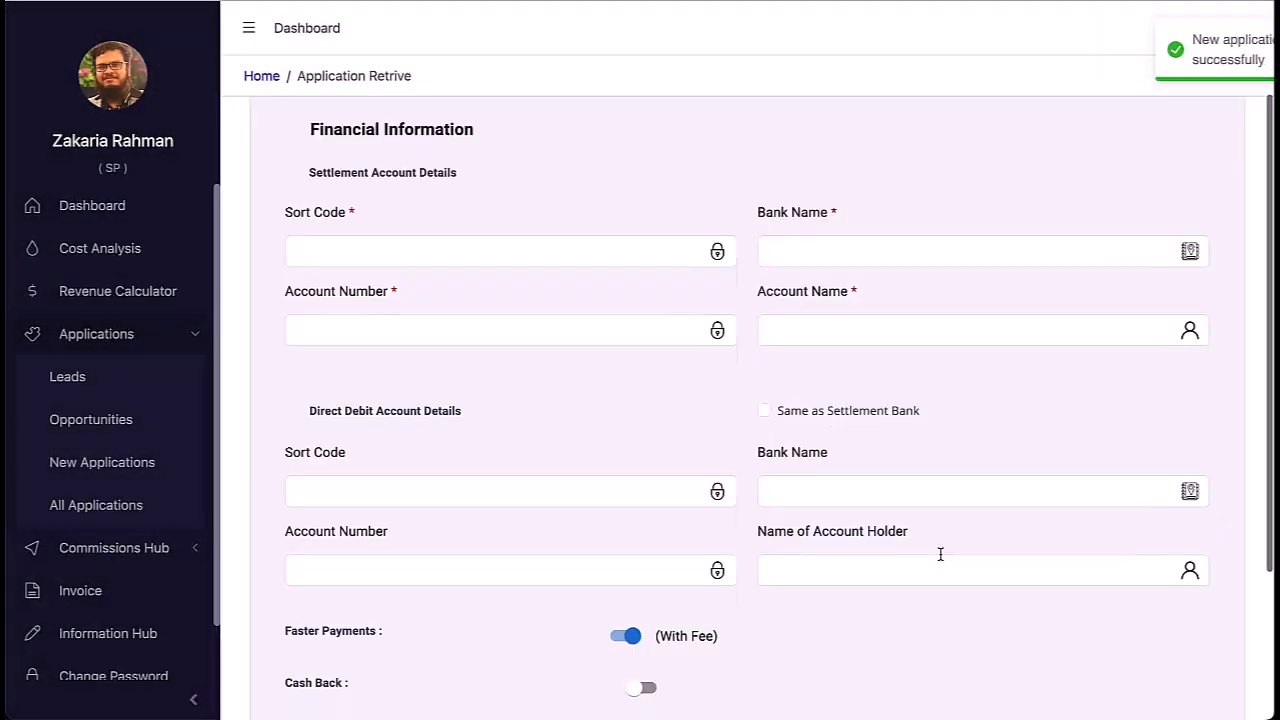
{"action": "left_click", "coordinate": [549, 397]}
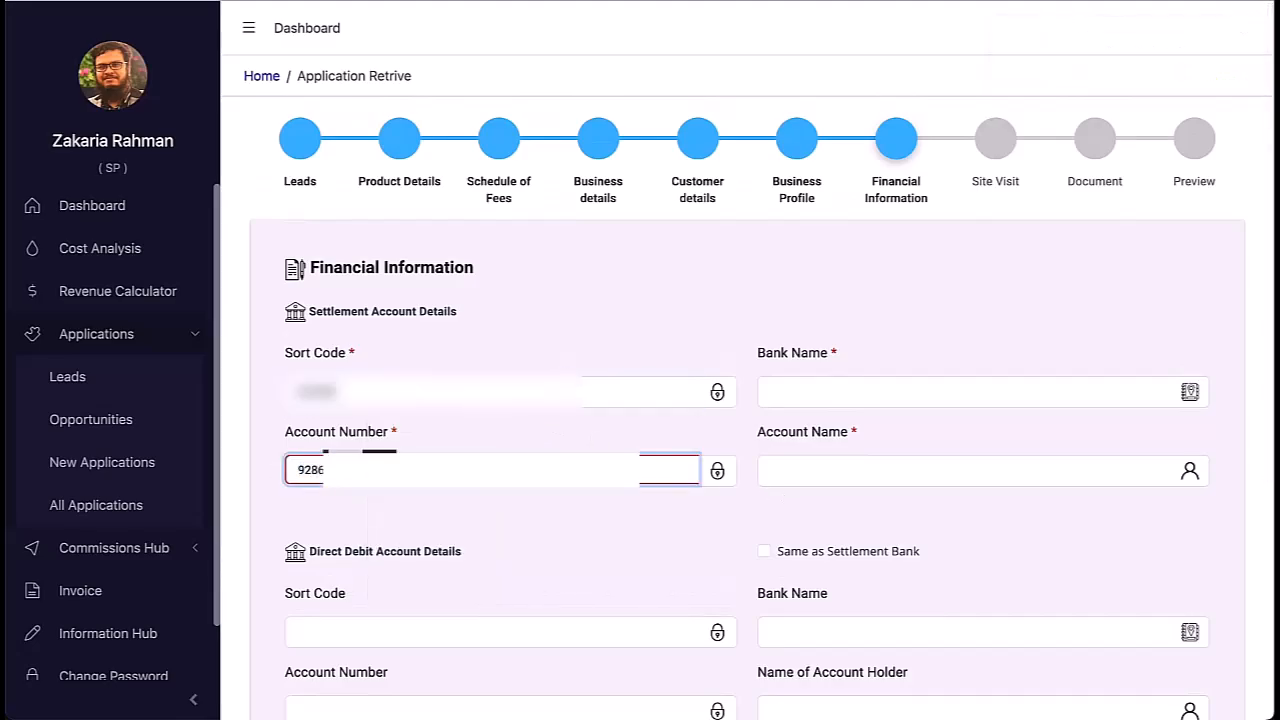
{"action": "left_click", "coordinate": [846, 471]}
{"action": "type", "text": "PAYMENTSAVE"}
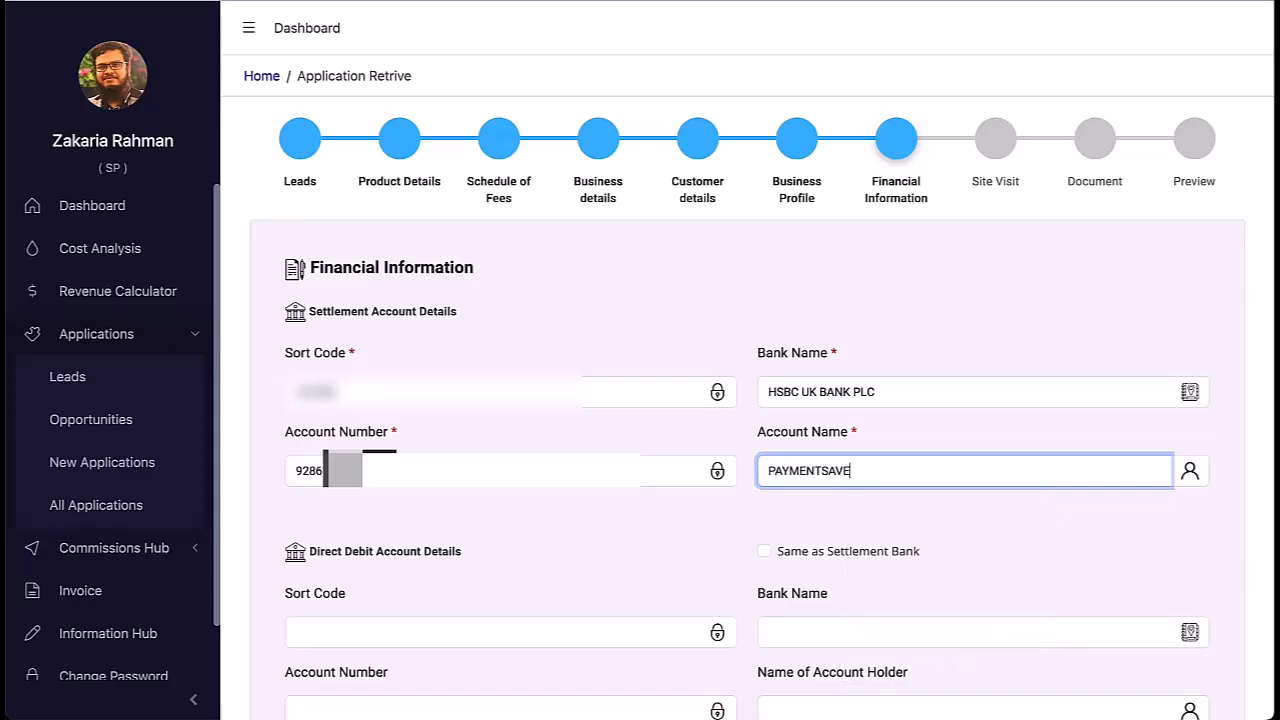
{"action": "scroll", "coordinate": [597, 423], "scroll_direction": "down", "scroll_amount": 3}
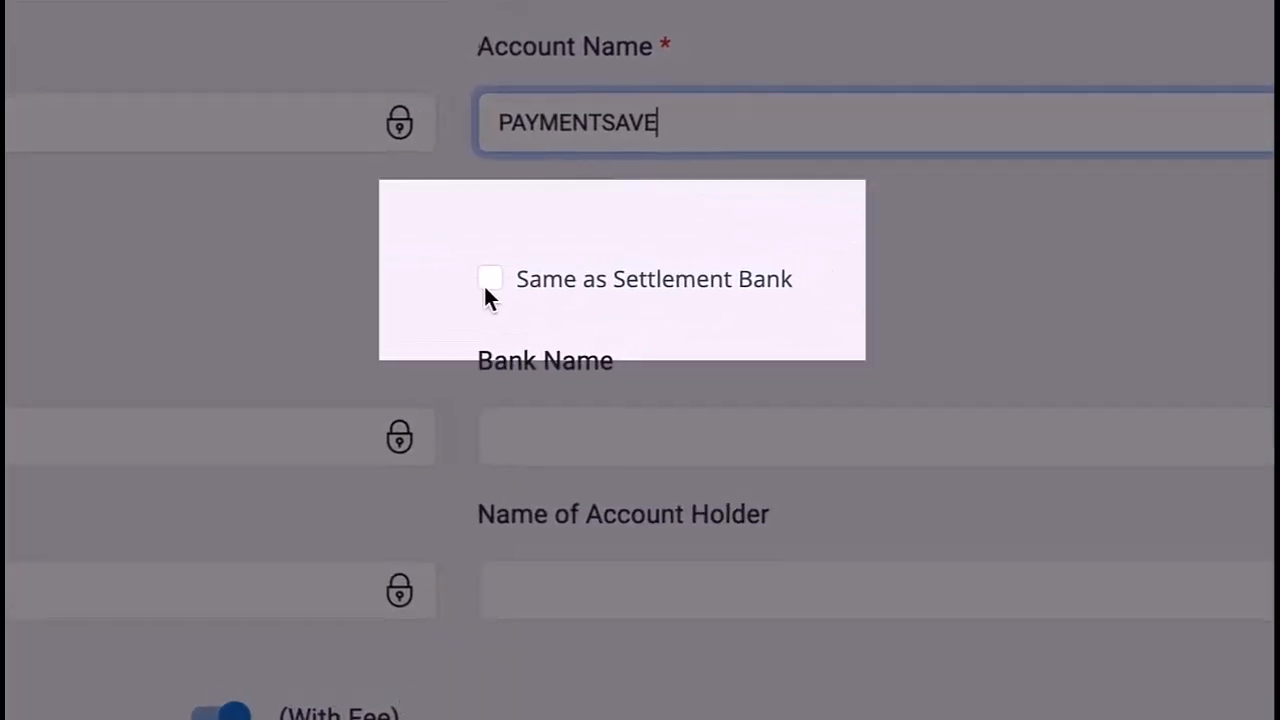
{"action": "left_click", "coordinate": [764, 260]}
{"action": "scroll", "coordinate": [323, 571], "scroll_direction": "down", "scroll_amount": 2}
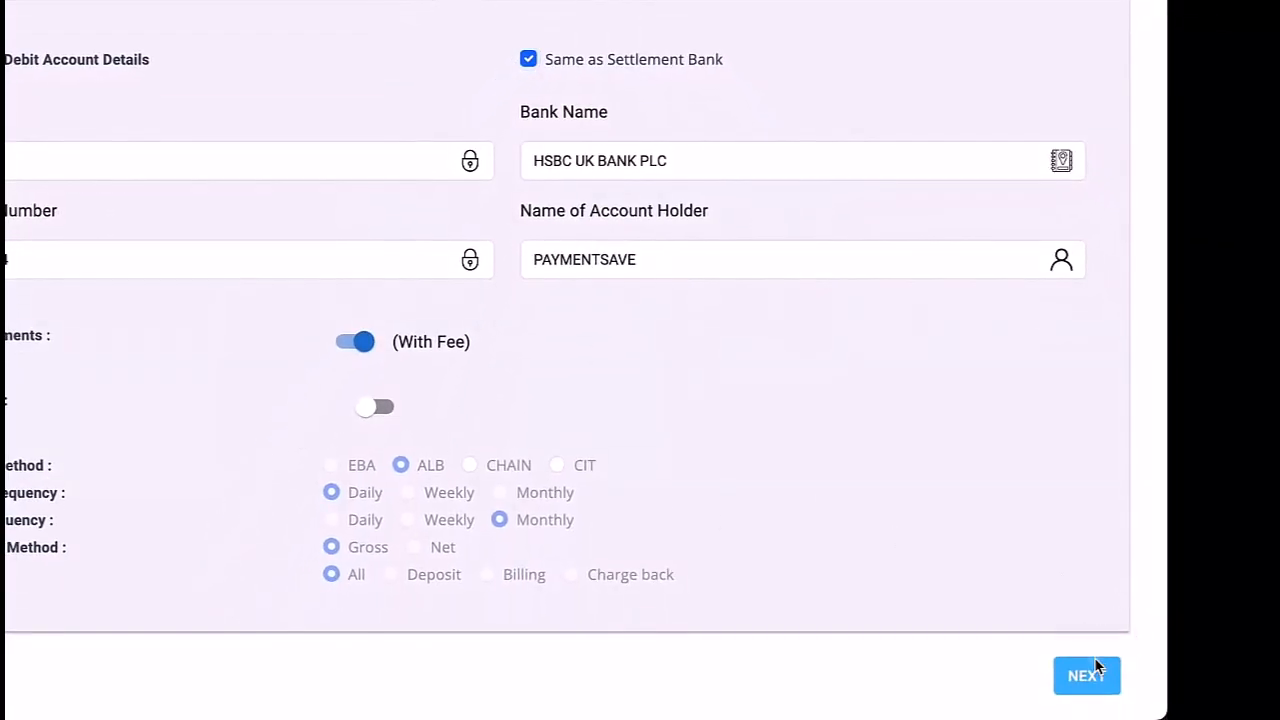
{"action": "left_click", "coordinate": [1087, 675]}
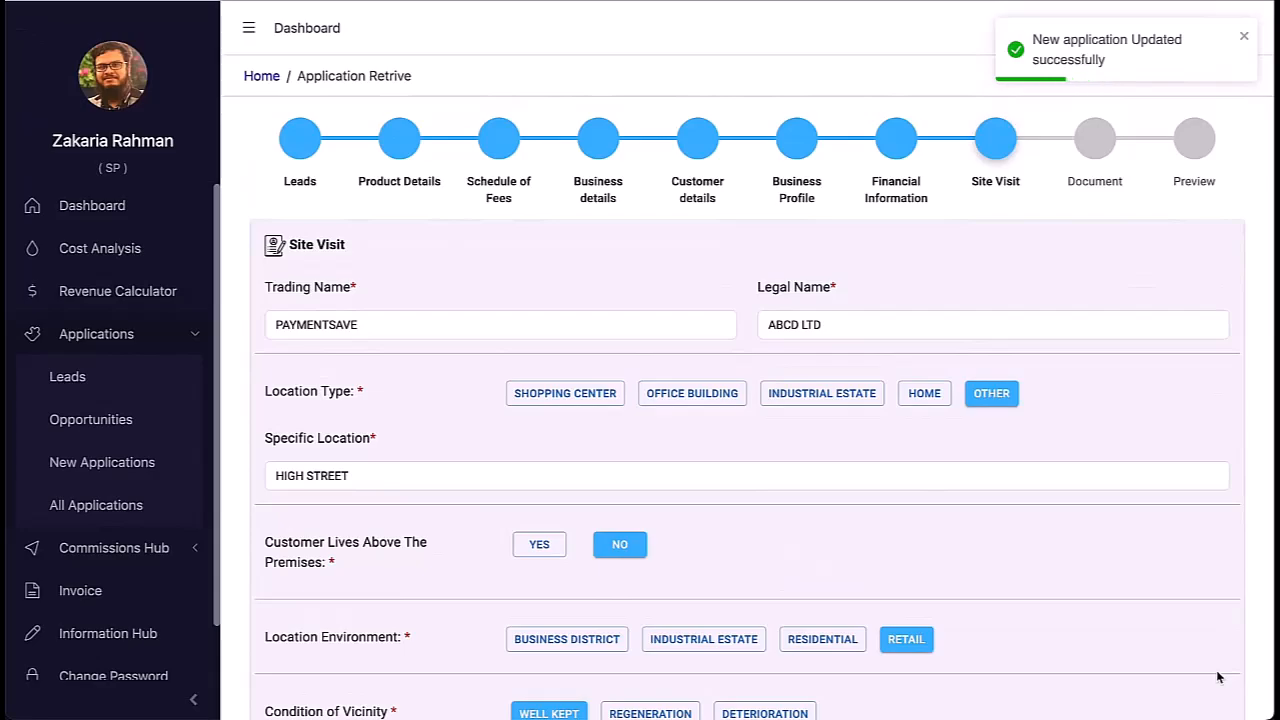
Step: Keep the premises location type as OTHER, card decals visible, and installed at visit answered yes
{"action": "scroll", "coordinate": [1207, 654], "scroll_direction": "down", "scroll_amount": 1}
{"action": "scroll", "coordinate": [1207, 654], "scroll_direction": "down", "scroll_amount": 3}
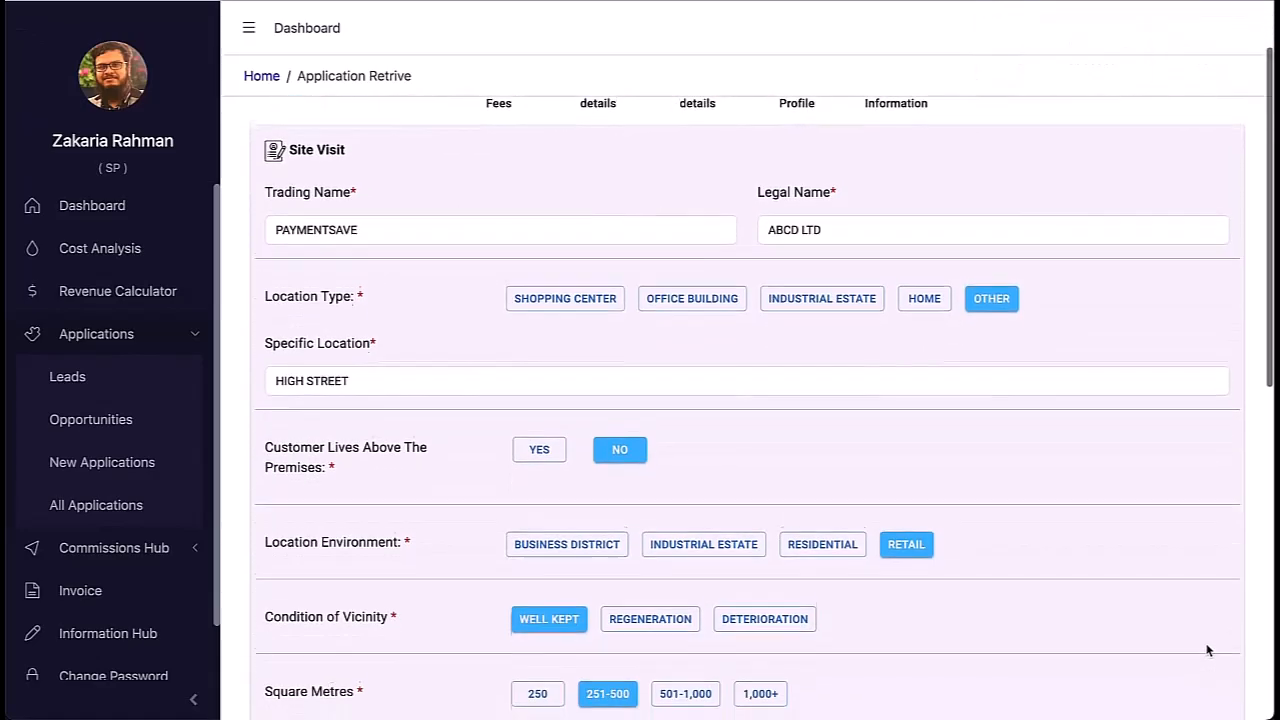
{"action": "scroll", "coordinate": [931, 422], "scroll_direction": "down", "scroll_amount": 2}
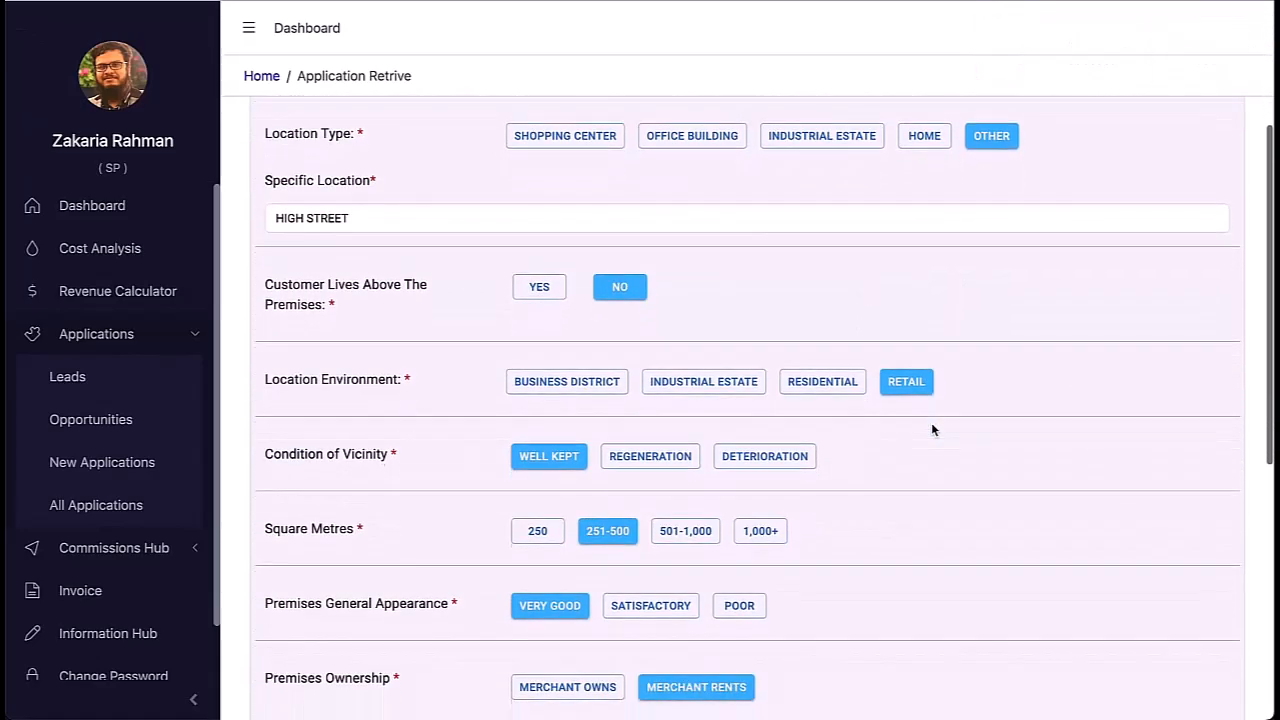
{"action": "scroll", "coordinate": [931, 422], "scroll_direction": "up", "scroll_amount": 2}
{"action": "left_click", "coordinate": [924, 232]}
{"action": "left_click", "coordinate": [982, 231]}
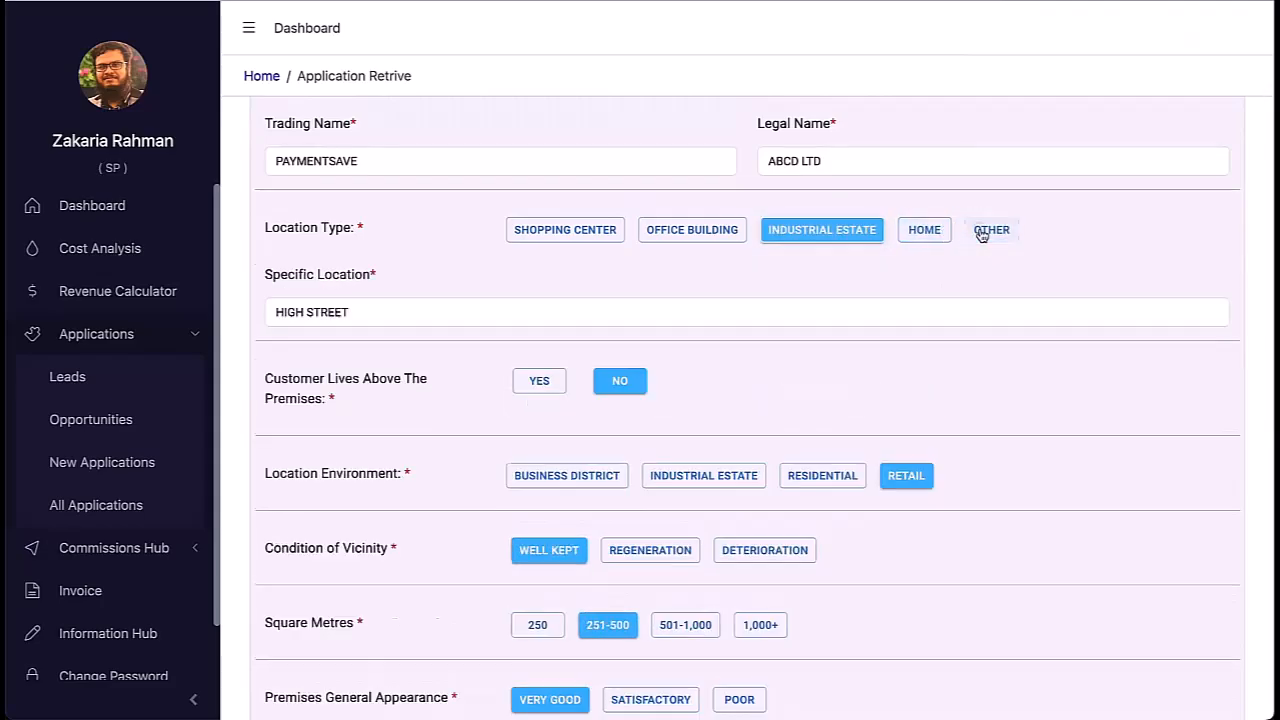
{"action": "scroll", "coordinate": [807, 380], "scroll_direction": "down", "scroll_amount": 2}
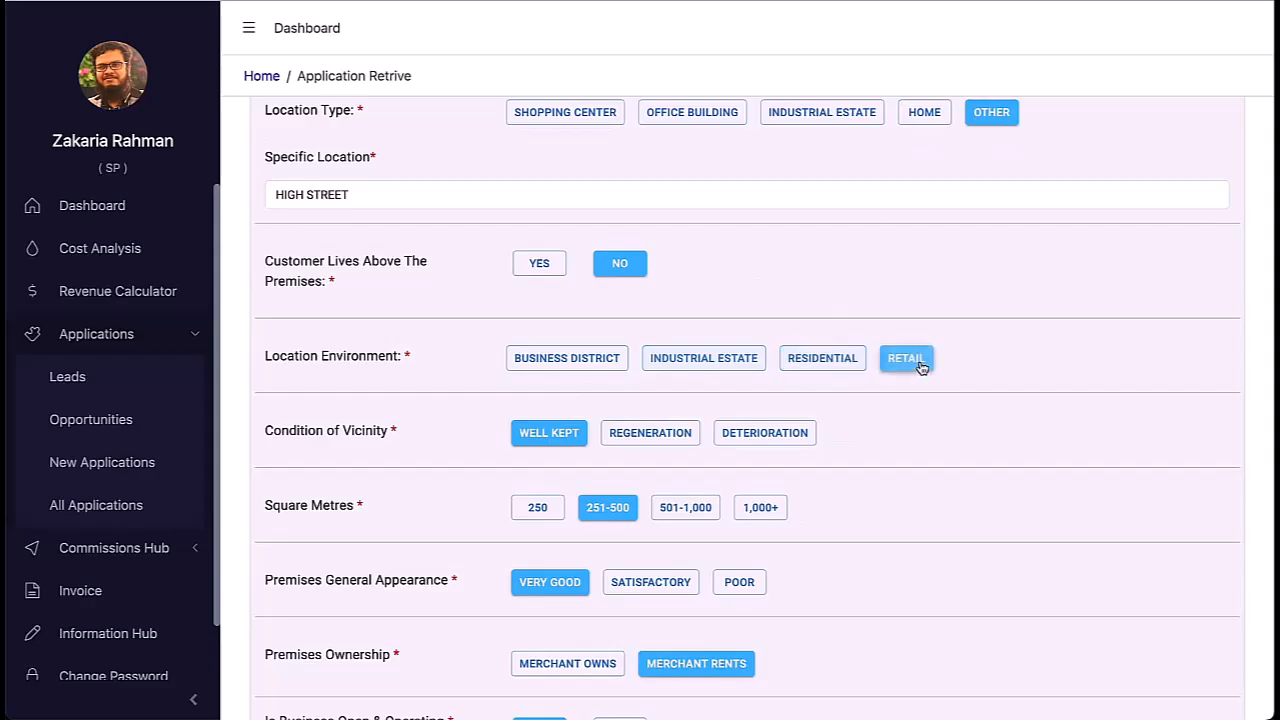
{"action": "scroll", "coordinate": [921, 368], "scroll_direction": "down", "scroll_amount": 2}
{"action": "scroll", "coordinate": [805, 434], "scroll_direction": "down", "scroll_amount": 5}
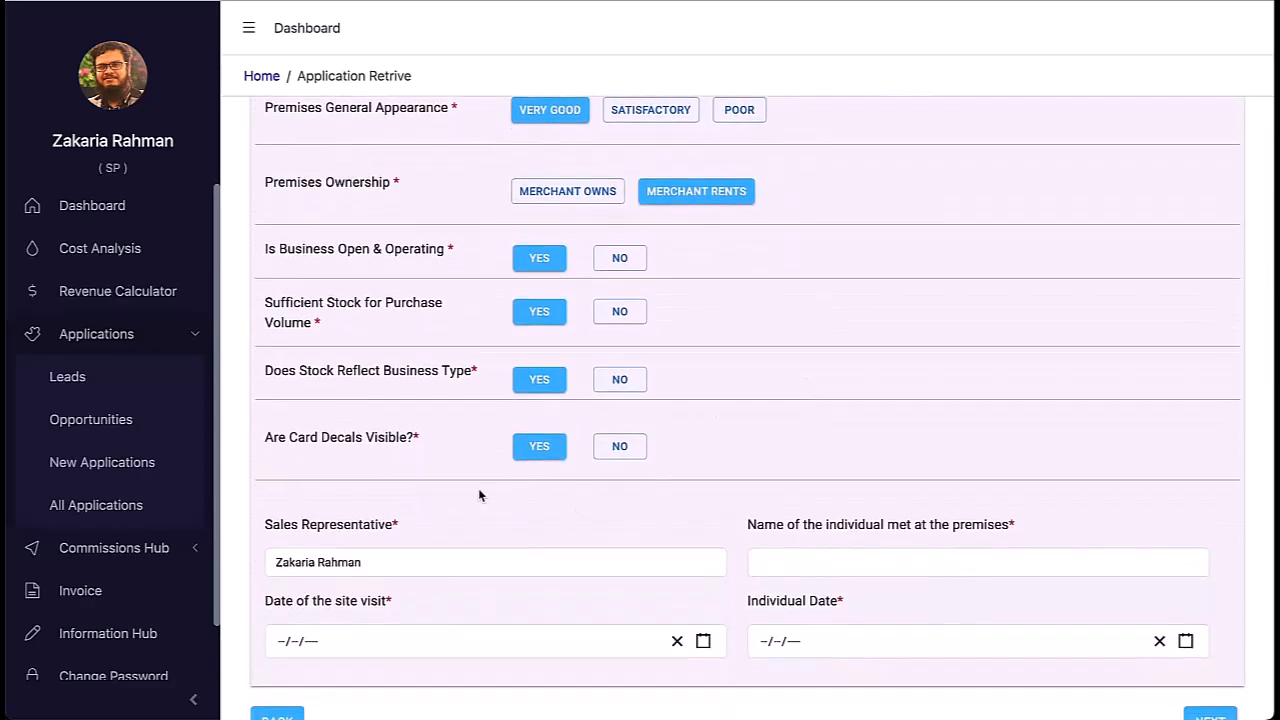
{"action": "left_click", "coordinate": [620, 446]}
{"action": "left_click", "coordinate": [614, 448]}
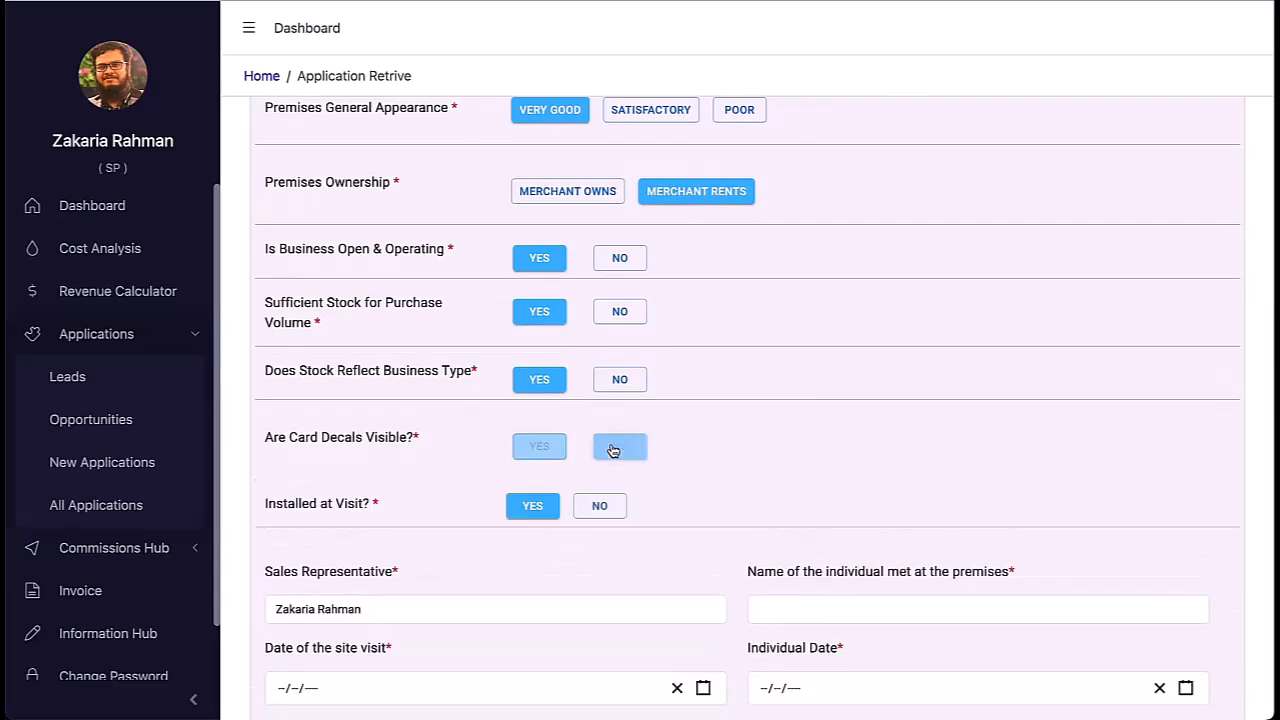
{"action": "left_click", "coordinate": [539, 446]}
{"action": "scroll", "coordinate": [737, 449], "scroll_direction": "down", "scroll_amount": 1}
Step: Enter the person met, set visit dates 24/07/2024 and 29/07/2024, and continue to Documents
{"action": "left_click", "coordinate": [811, 525]}
{"action": "type", "text": "KANO"}
{"action": "type", "text": "OK"}
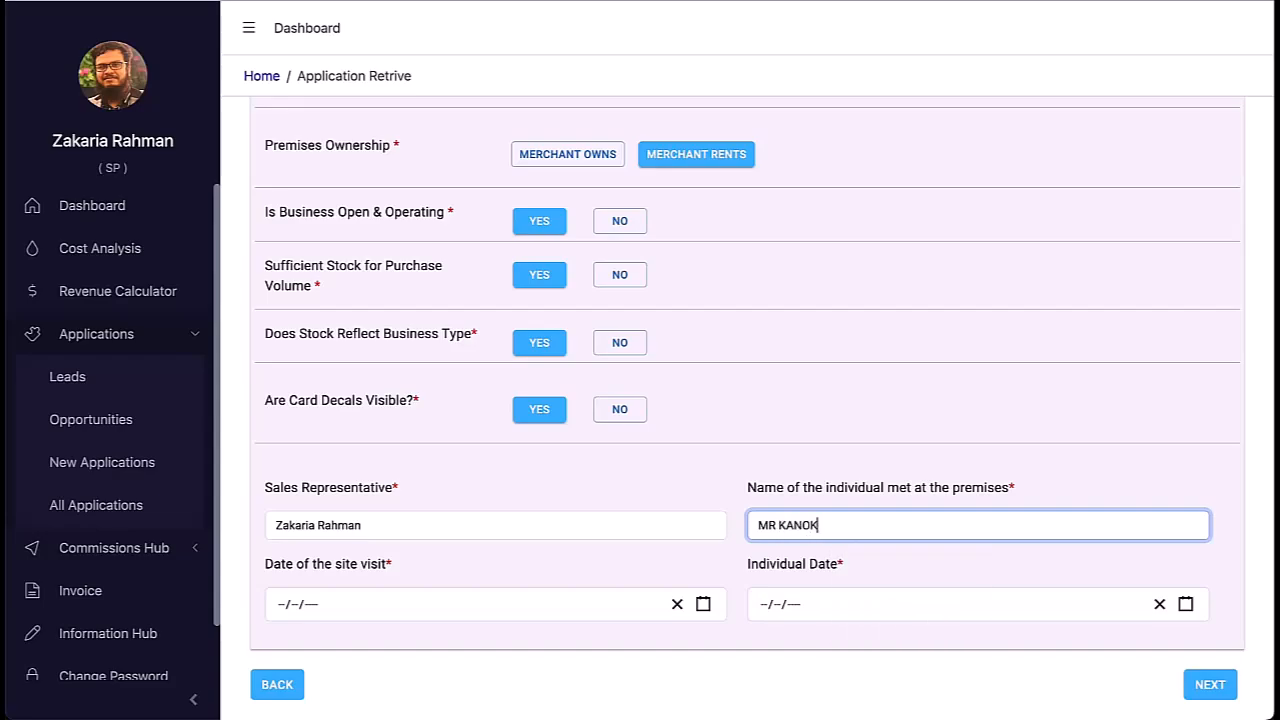
{"action": "left_click", "coordinate": [703, 605]}
{"action": "left_click", "coordinate": [370, 541]}
{"action": "left_click", "coordinate": [1185, 604]}
{"action": "left_click", "coordinate": [768, 571]}
{"action": "left_click", "coordinate": [1205, 697]}
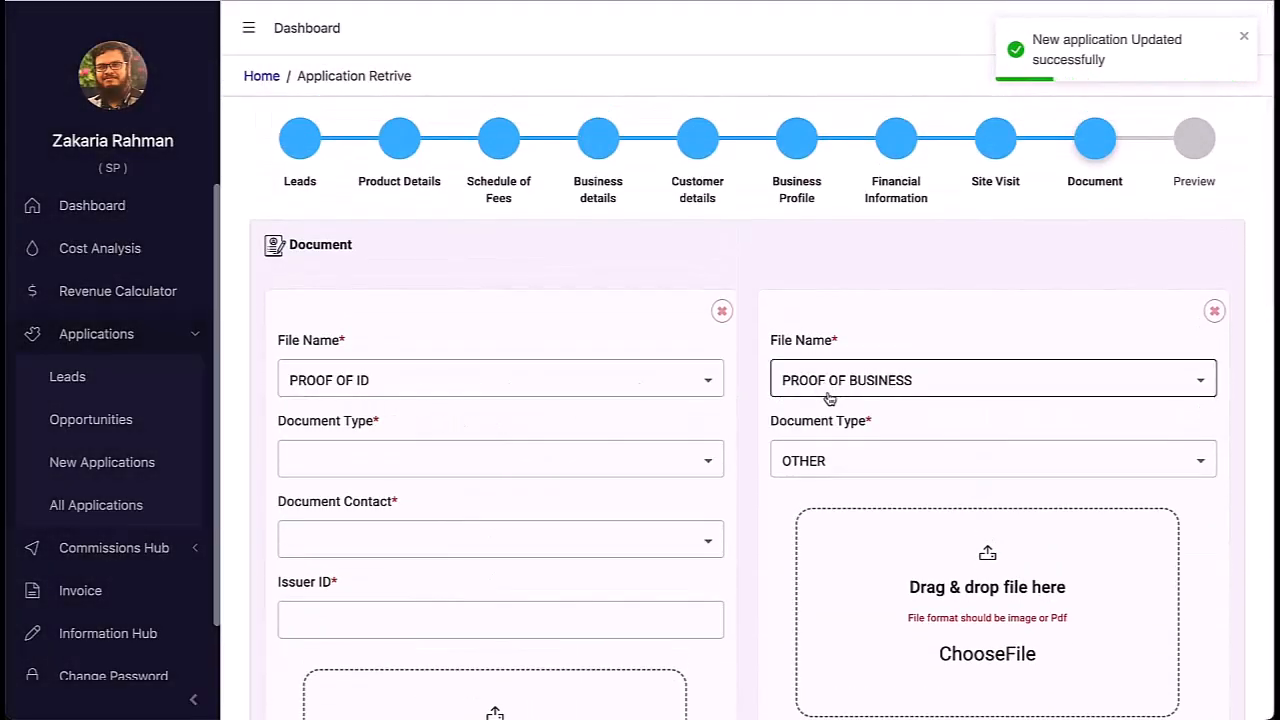
Step: Make proof of ID a full UK driving licence with the business contact as document contact
{"action": "scroll", "coordinate": [790, 472], "scroll_direction": "down", "scroll_amount": 5}
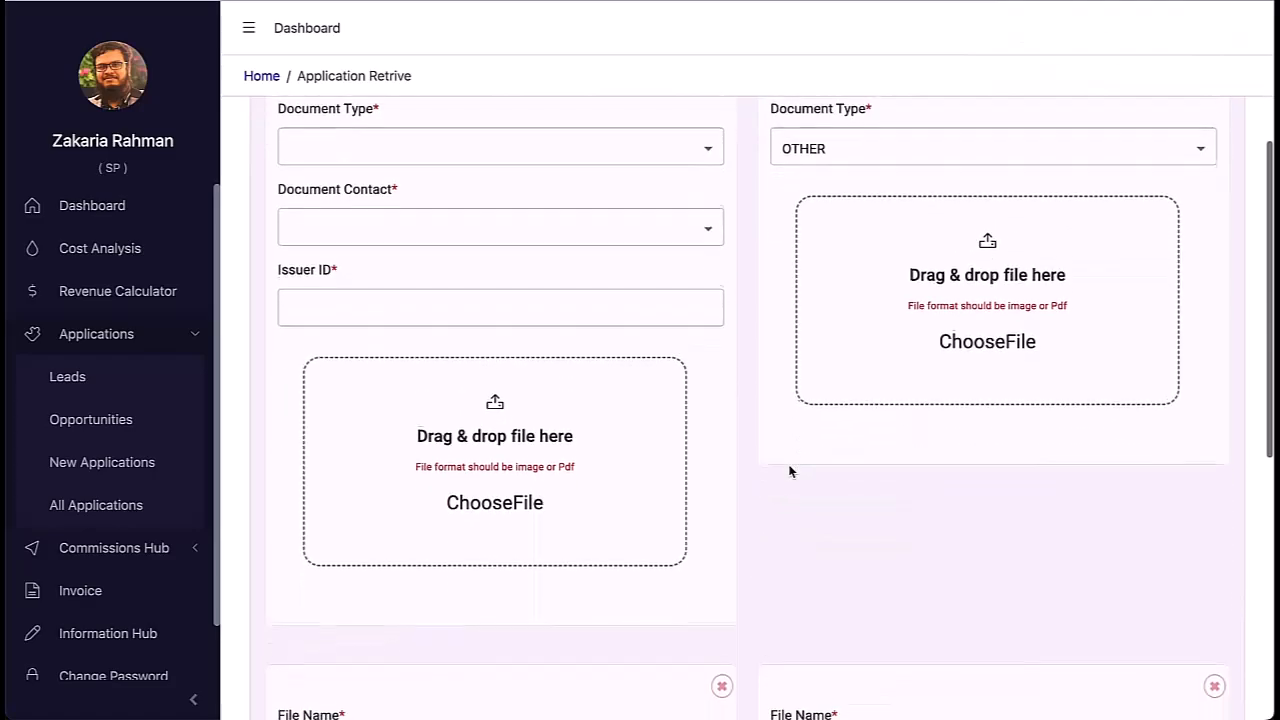
{"action": "scroll", "coordinate": [790, 472], "scroll_direction": "down", "scroll_amount": 1}
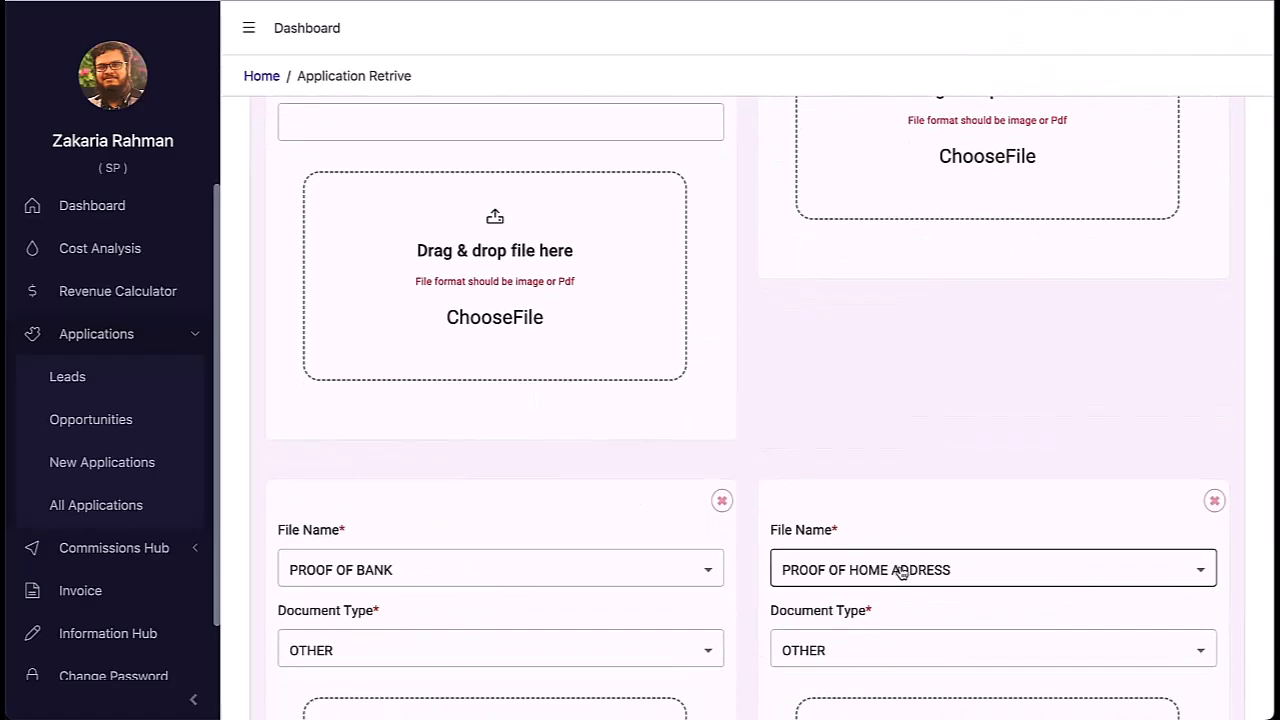
{"action": "scroll", "coordinate": [846, 420], "scroll_direction": "up", "scroll_amount": 5}
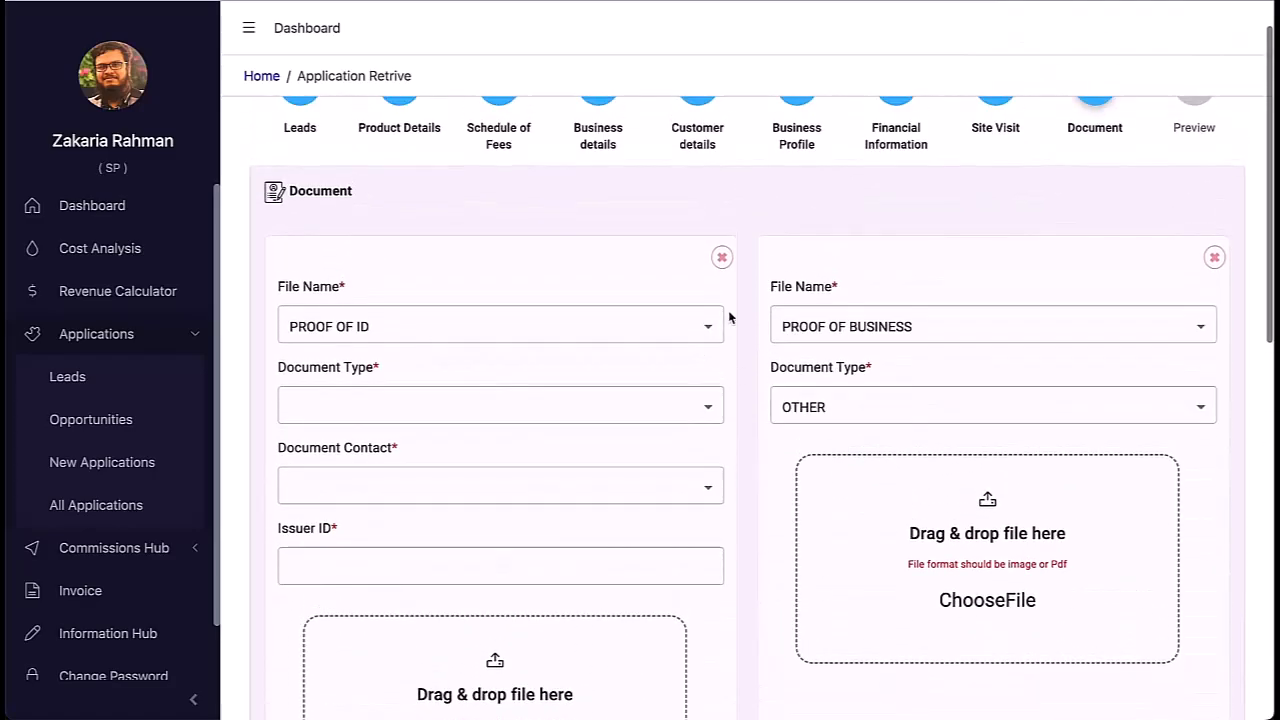
{"action": "left_click", "coordinate": [710, 409]}
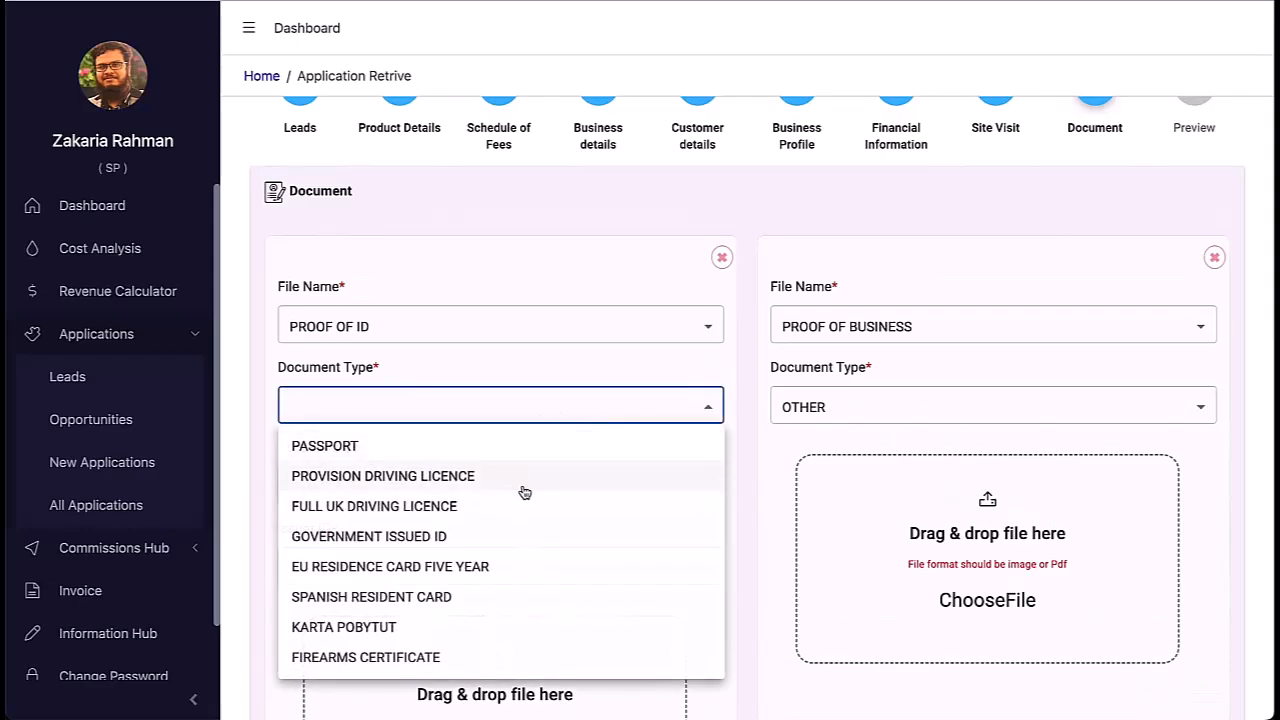
{"action": "left_click", "coordinate": [471, 510]}
{"action": "scroll", "coordinate": [523, 529], "scroll_direction": "down", "scroll_amount": 3}
{"action": "left_click", "coordinate": [708, 346]}
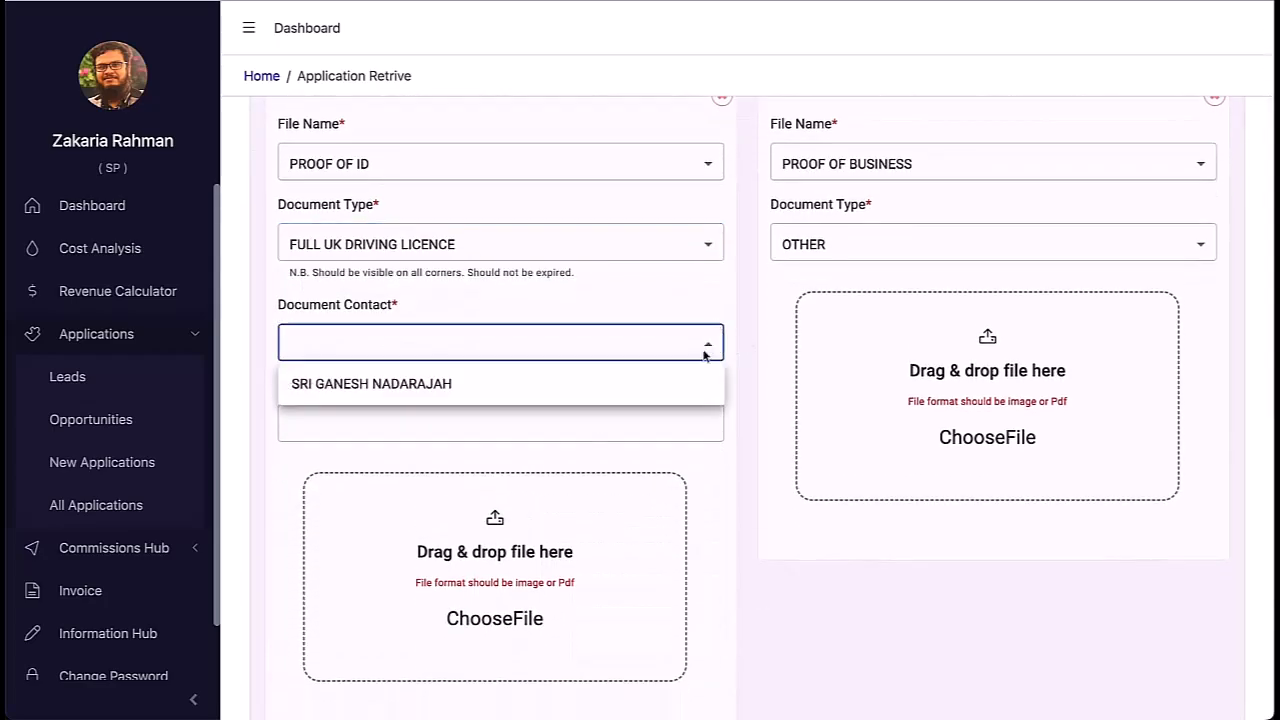
{"action": "left_click", "coordinate": [549, 384]}
{"action": "scroll", "coordinate": [549, 330], "scroll_direction": "down", "scroll_amount": 1}
Step: Enter 'gov' as the Issuer ID, keeping full UK driving licence as the ID type
{"action": "left_click", "coordinate": [549, 297]}
{"action": "left_click", "coordinate": [560, 120]}
{"action": "left_click", "coordinate": [500, 157]}
{"action": "left_click", "coordinate": [417, 314]}
{"action": "type", "text": "gov"}
{"action": "left_click", "coordinate": [412, 119]}
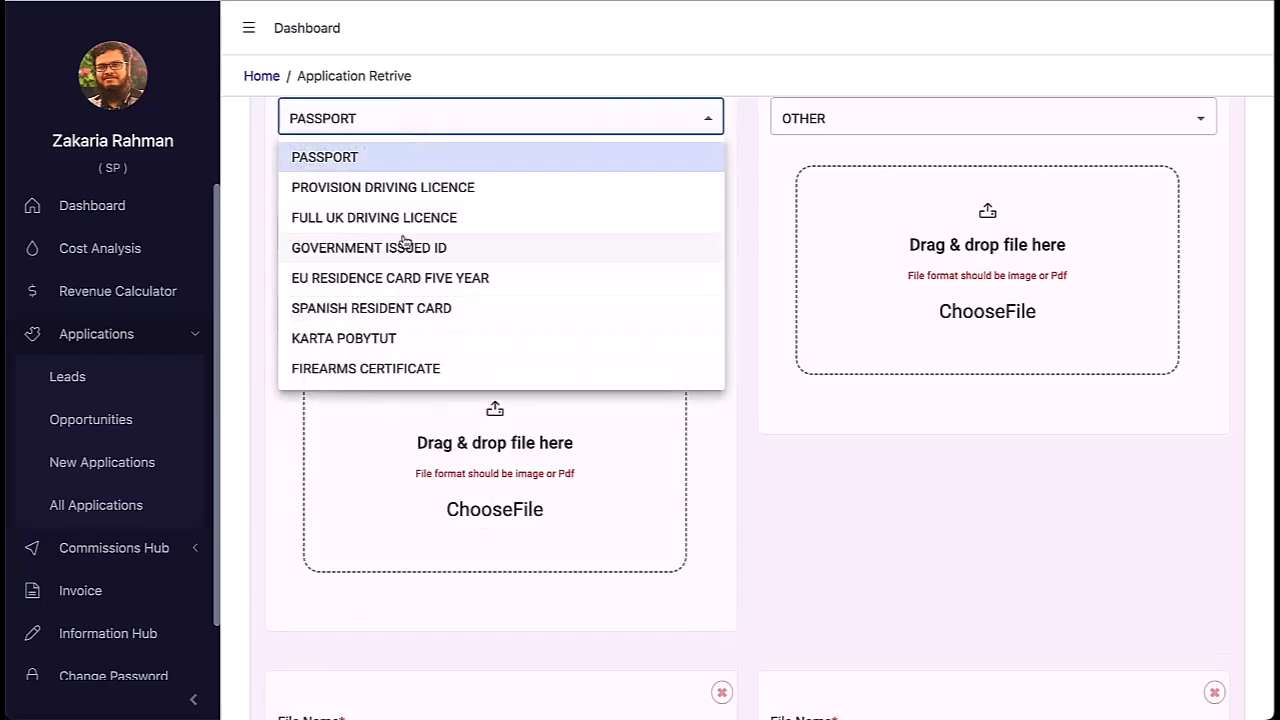
{"action": "left_click", "coordinate": [404, 219]}
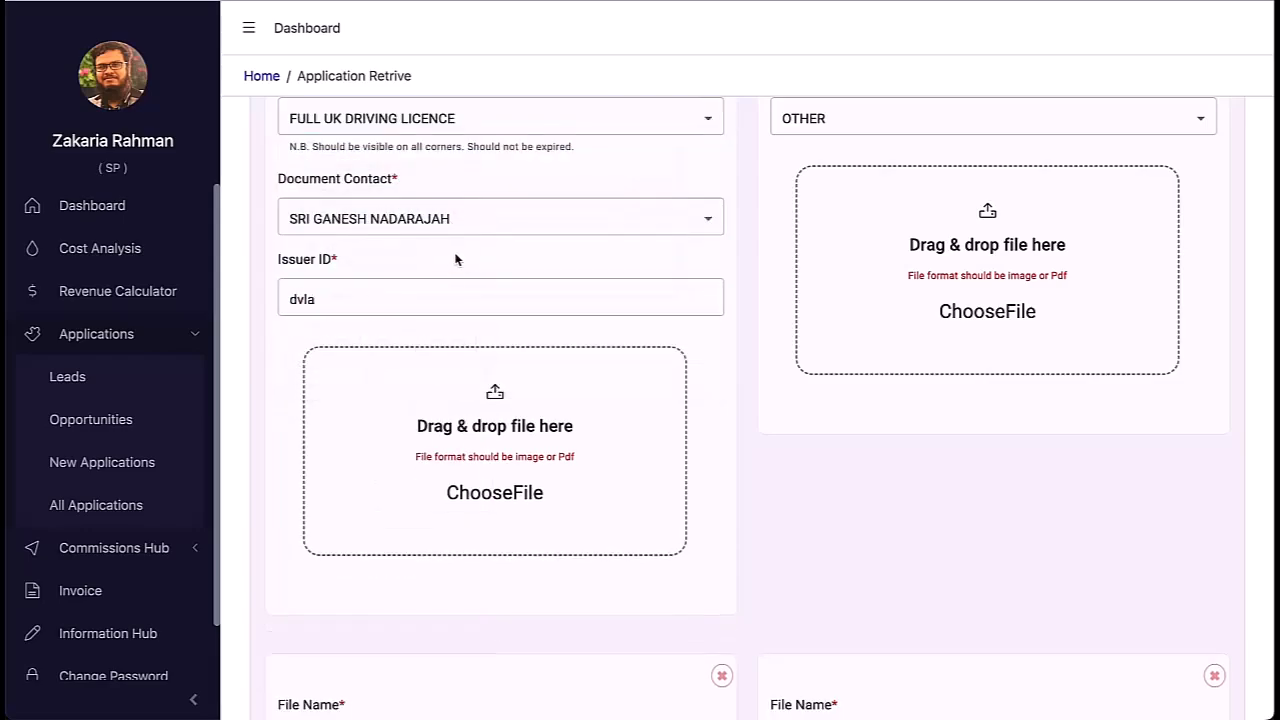
Step: Keep OTHER as the proof of business type and upload the proof of ID PDF
{"action": "scroll", "coordinate": [455, 258], "scroll_direction": "up", "scroll_amount": 2}
{"action": "left_click", "coordinate": [951, 319]}
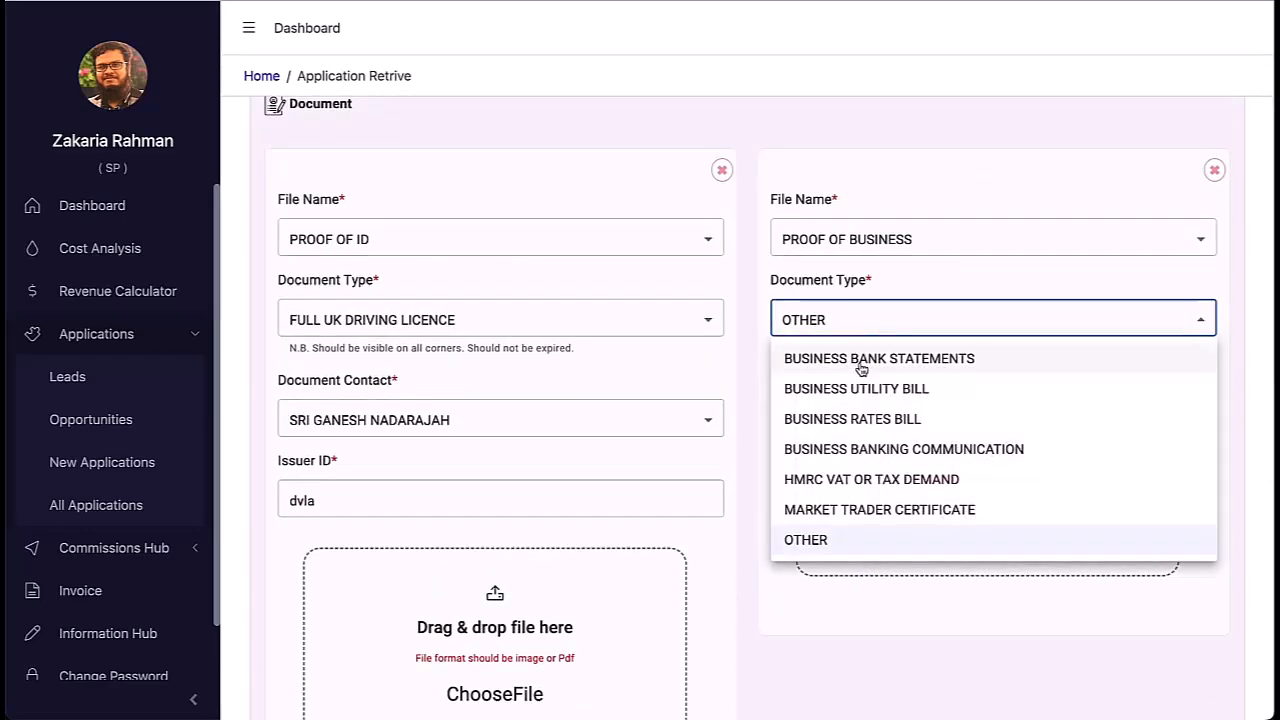
{"action": "left_click", "coordinate": [853, 604]}
{"action": "scroll", "coordinate": [917, 569], "scroll_direction": "down", "scroll_amount": 3}
{"action": "left_click", "coordinate": [506, 412]}
{"action": "scroll", "coordinate": [517, 362], "scroll_direction": "down", "scroll_amount": 5}
{"action": "double_click", "coordinate": [517, 362]}
Step: Upload the proof of business PDF and confirm its document type
{"action": "left_click", "coordinate": [978, 247]}
{"action": "scroll", "coordinate": [536, 305], "scroll_direction": "down", "scroll_amount": 10}
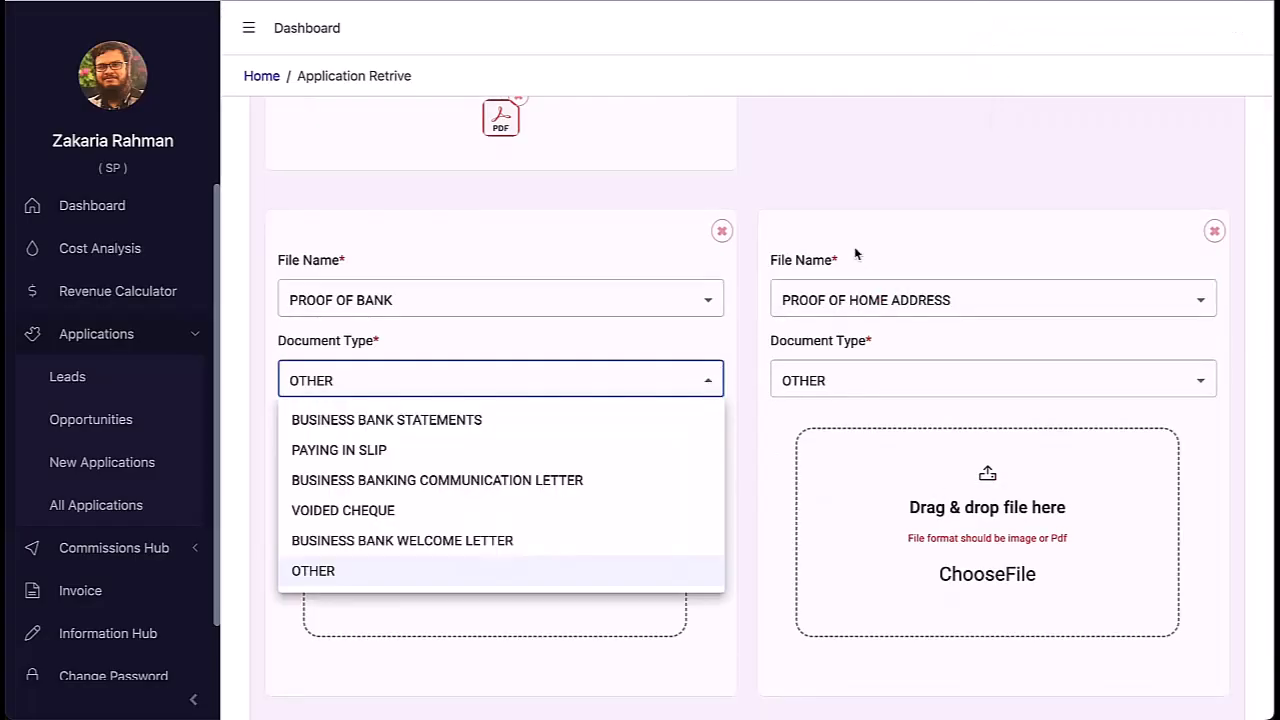
{"action": "scroll", "coordinate": [883, 231], "scroll_direction": "up", "scroll_amount": 6}
{"action": "left_click", "coordinate": [880, 280]}
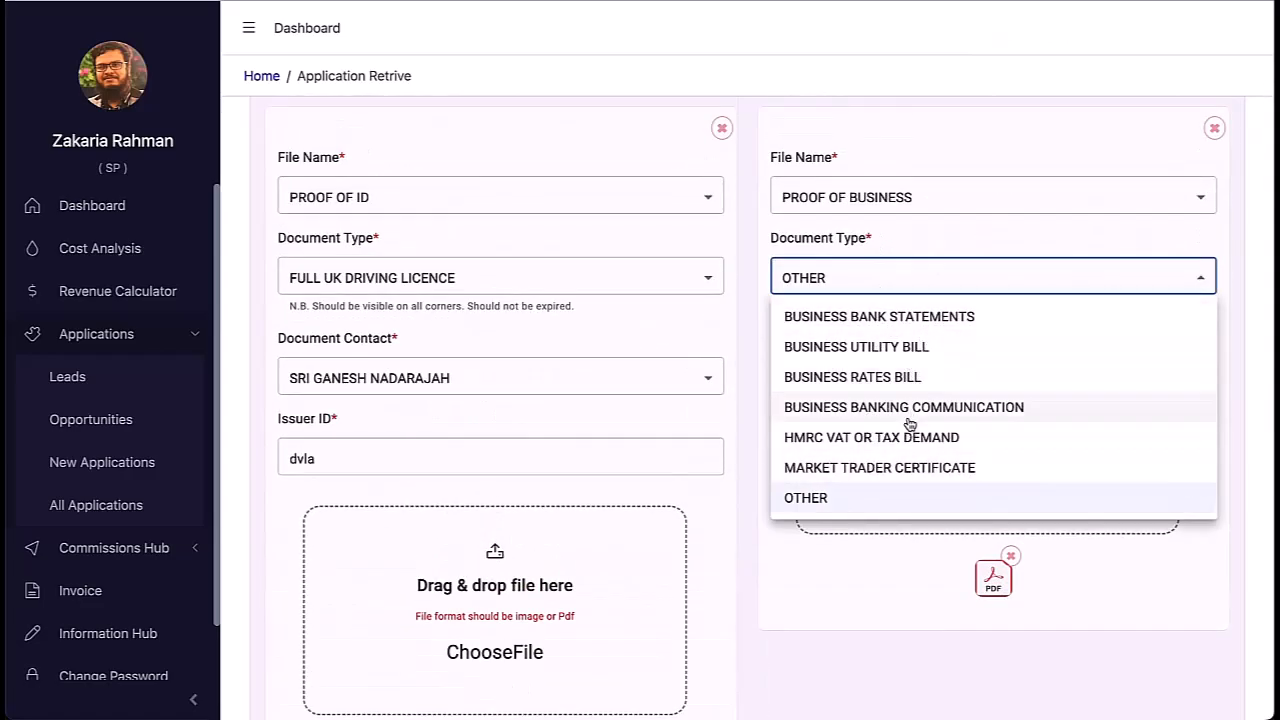
{"action": "left_click", "coordinate": [915, 349]}
{"action": "scroll", "coordinate": [879, 480], "scroll_direction": "down", "scroll_amount": 4}
{"action": "scroll", "coordinate": [879, 480], "scroll_direction": "up", "scroll_amount": 3}
{"action": "scroll", "coordinate": [846, 529], "scroll_direction": "down", "scroll_amount": 5}
Step: Set proof of bank to business bank statements and upload the bank statement PDF
{"action": "left_click", "coordinate": [691, 384]}
{"action": "left_click", "coordinate": [561, 412]}
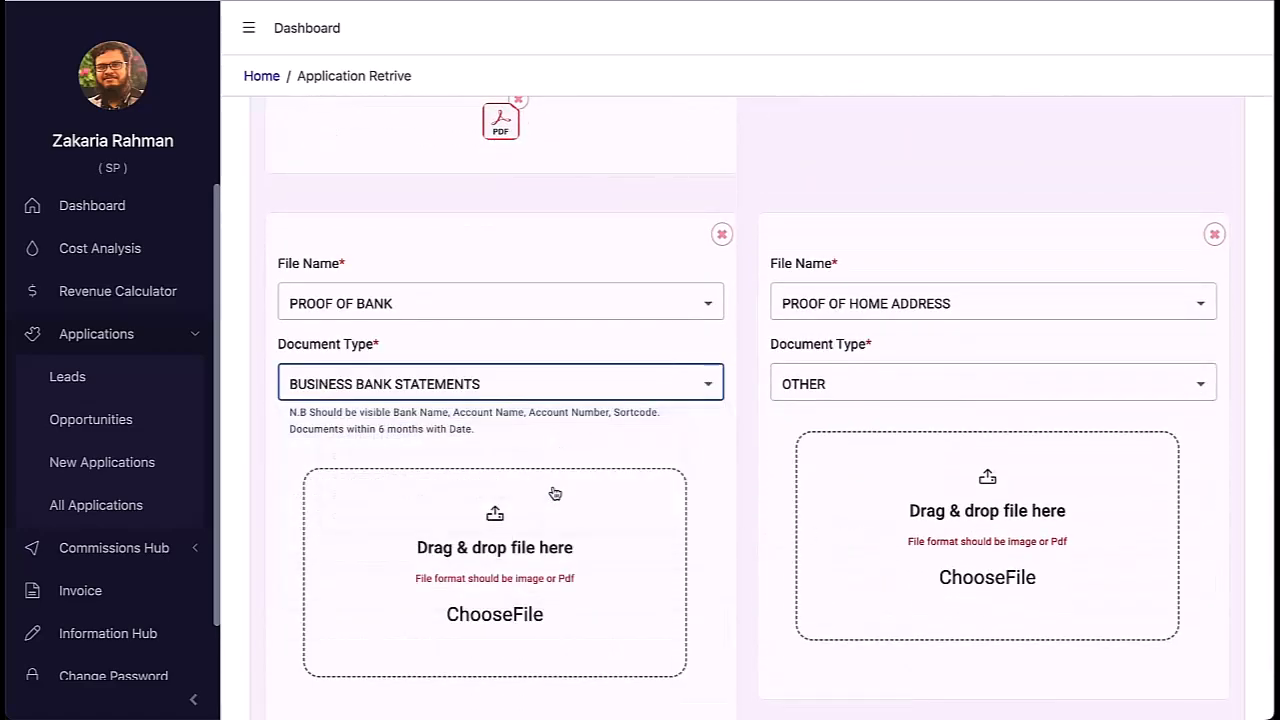
{"action": "left_click", "coordinate": [561, 450]}
{"action": "scroll", "coordinate": [545, 393], "scroll_direction": "down", "scroll_amount": 3}
{"action": "left_click", "coordinate": [928, 487]}
{"action": "left_click", "coordinate": [880, 288]}
Step: Set home address proof to FULL PHOTO DRIVING LICENCE and upload IMG_2132.JPG
{"action": "left_click", "coordinate": [894, 418]}
{"action": "left_click", "coordinate": [894, 427]}
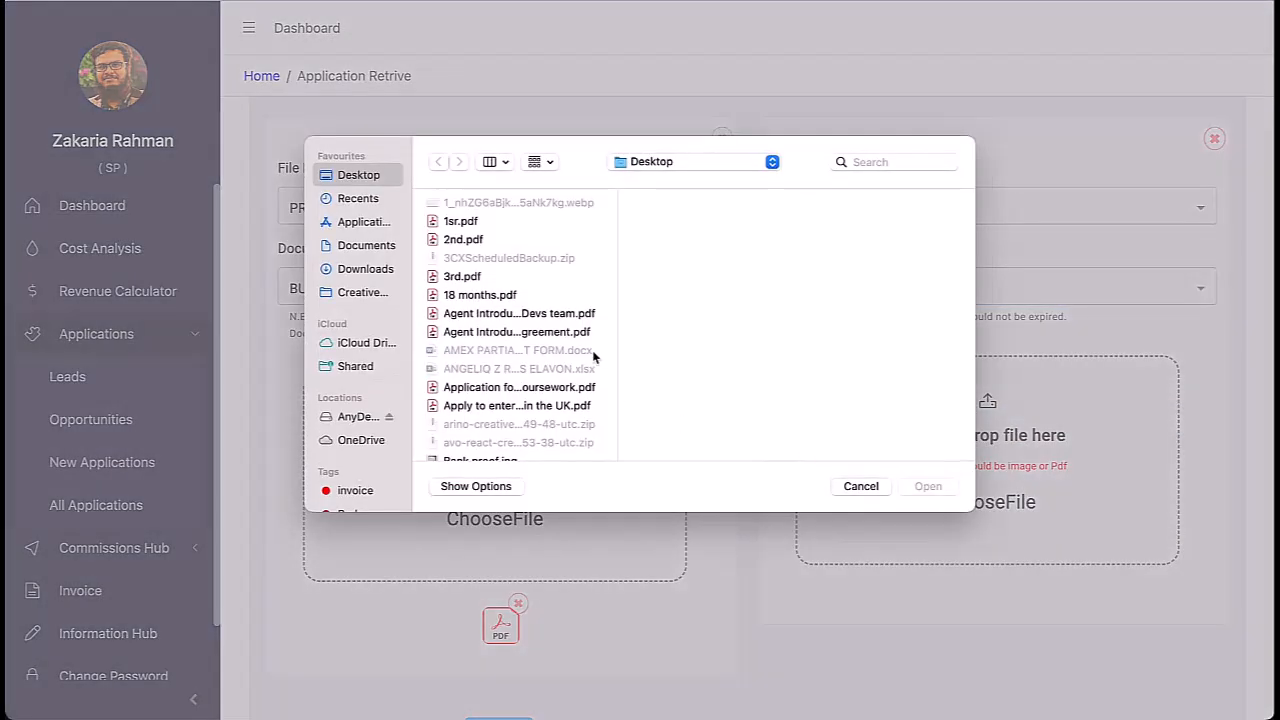
{"action": "scroll", "coordinate": [505, 262], "scroll_direction": "up", "scroll_amount": 10}
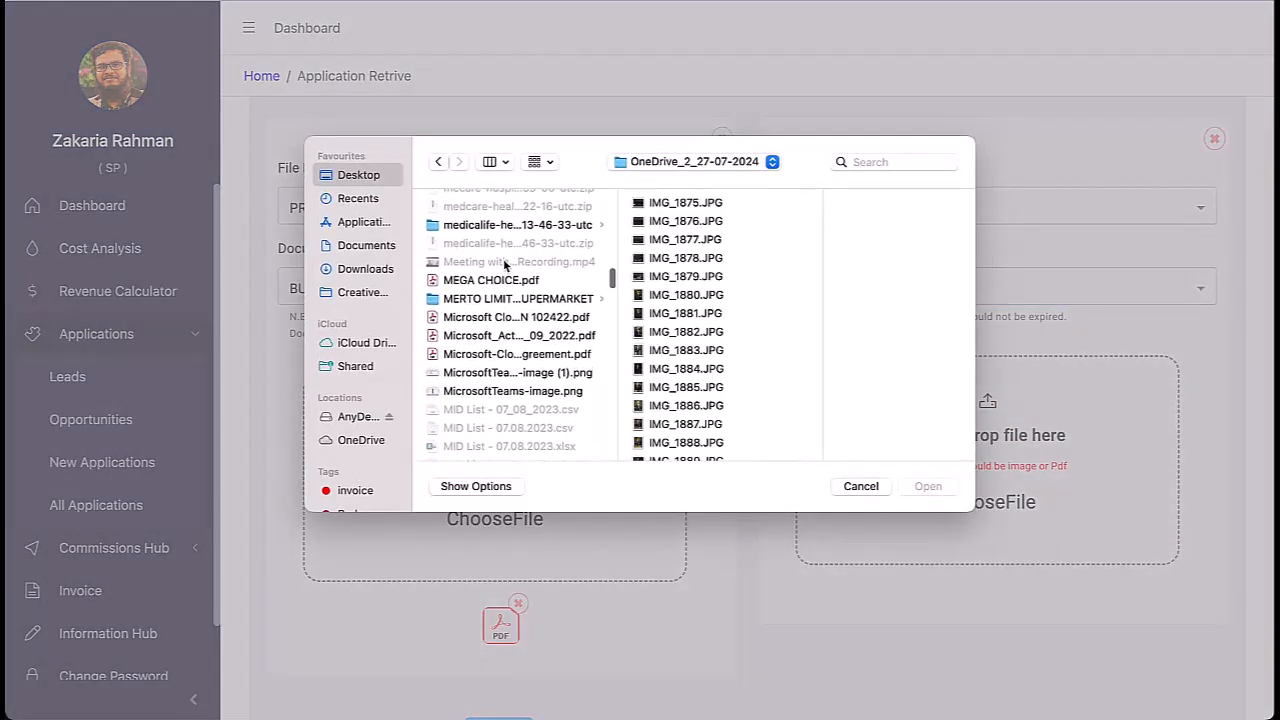
{"action": "scroll", "coordinate": [505, 264], "scroll_direction": "up", "scroll_amount": 10}
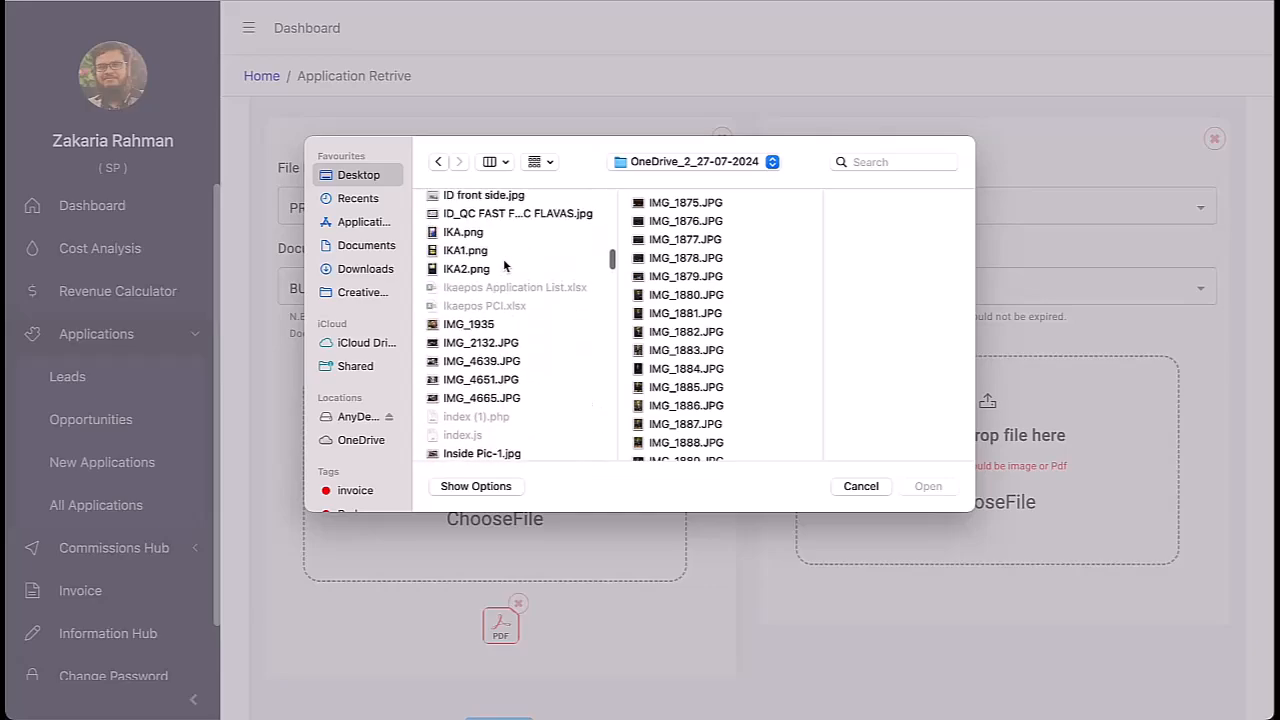
{"action": "left_click", "coordinate": [481, 409]}
{"action": "left_click", "coordinate": [928, 487]}
{"action": "scroll", "coordinate": [980, 515], "scroll_direction": "down", "scroll_amount": 2}
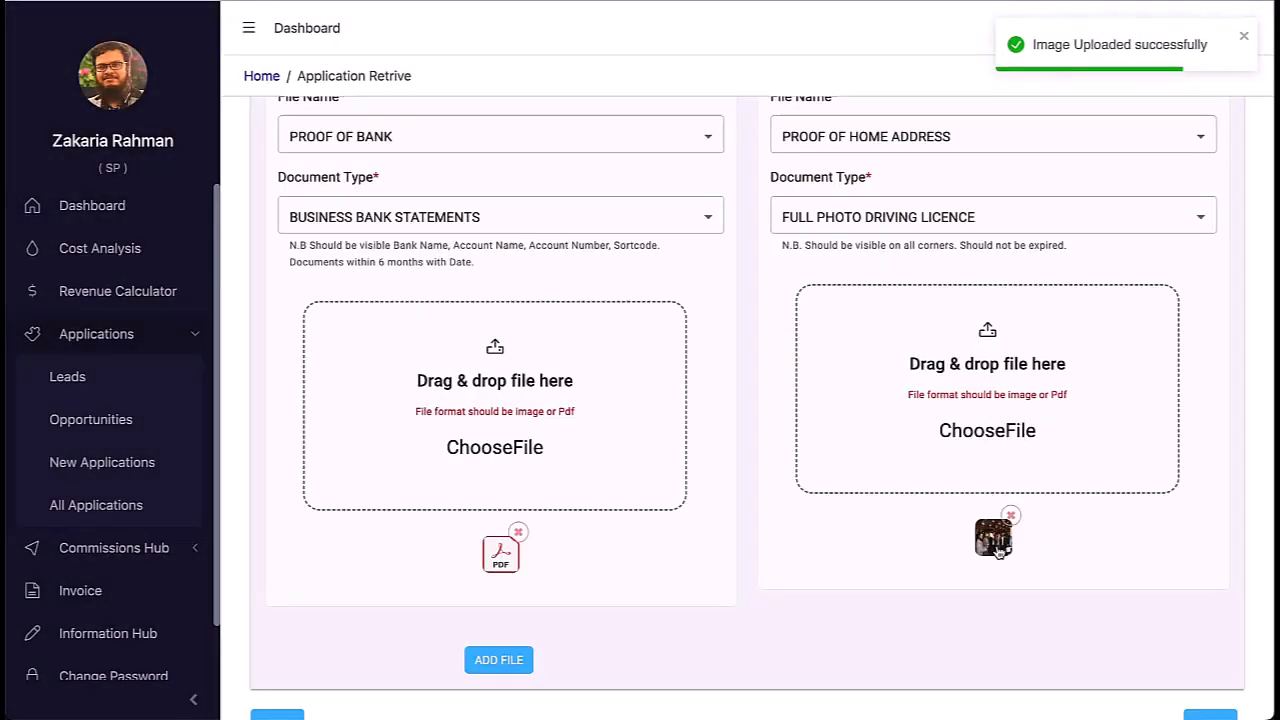
{"action": "scroll", "coordinate": [662, 521], "scroll_direction": "up", "scroll_amount": 3}
{"action": "scroll", "coordinate": [662, 521], "scroll_direction": "down", "scroll_amount": 4}
Step: Continue to the Preview and review Business Details, cancelling without changes
{"action": "left_click", "coordinate": [1210, 686]}
{"action": "scroll", "coordinate": [957, 406], "scroll_direction": "down", "scroll_amount": 2}
{"action": "scroll", "coordinate": [957, 406], "scroll_direction": "down", "scroll_amount": 8}
{"action": "left_click", "coordinate": [1189, 228]}
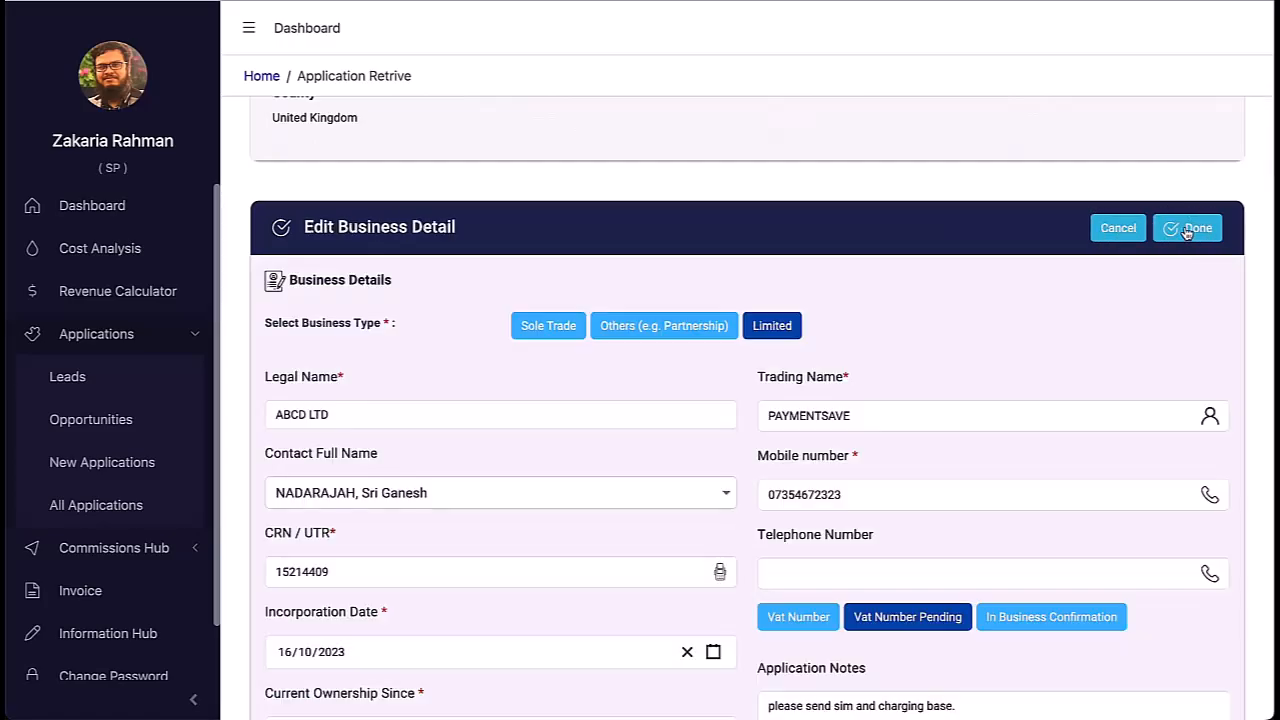
{"action": "scroll", "coordinate": [1074, 423], "scroll_direction": "down", "scroll_amount": 7}
{"action": "scroll", "coordinate": [1078, 426], "scroll_direction": "up", "scroll_amount": 7}
{"action": "left_click", "coordinate": [1118, 291]}
Step: Open the Documents section in Preview and close it unchanged
{"action": "scroll", "coordinate": [1074, 431], "scroll_direction": "down", "scroll_amount": 15}
{"action": "scroll", "coordinate": [1072, 432], "scroll_direction": "down", "scroll_amount": 12}
{"action": "left_click", "coordinate": [1175, 149]}
{"action": "left_click", "coordinate": [1175, 149]}
{"action": "scroll", "coordinate": [1042, 455], "scroll_direction": "down", "scroll_amount": 8}
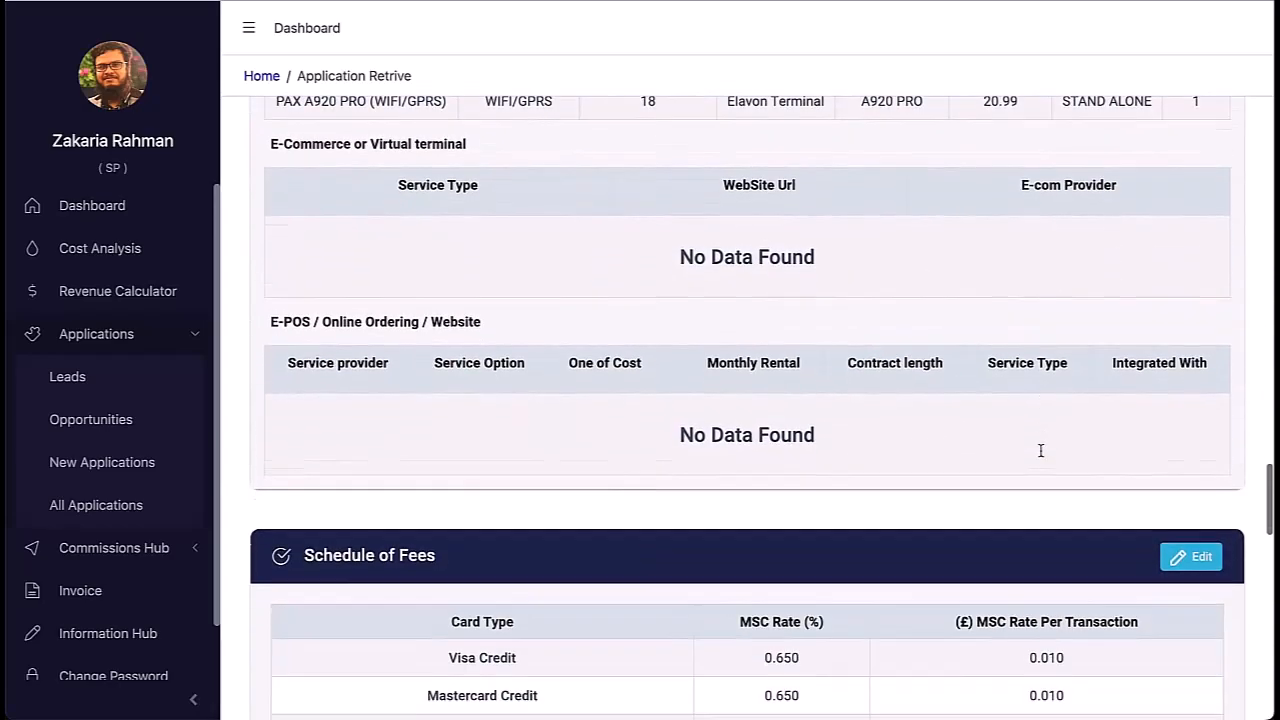
Step: Edit the Schedule of Fees, setting each per-transaction MSC rate to £0.020
{"action": "scroll", "coordinate": [1040, 450], "scroll_direction": "down", "scroll_amount": 5}
{"action": "left_click", "coordinate": [1189, 141]}
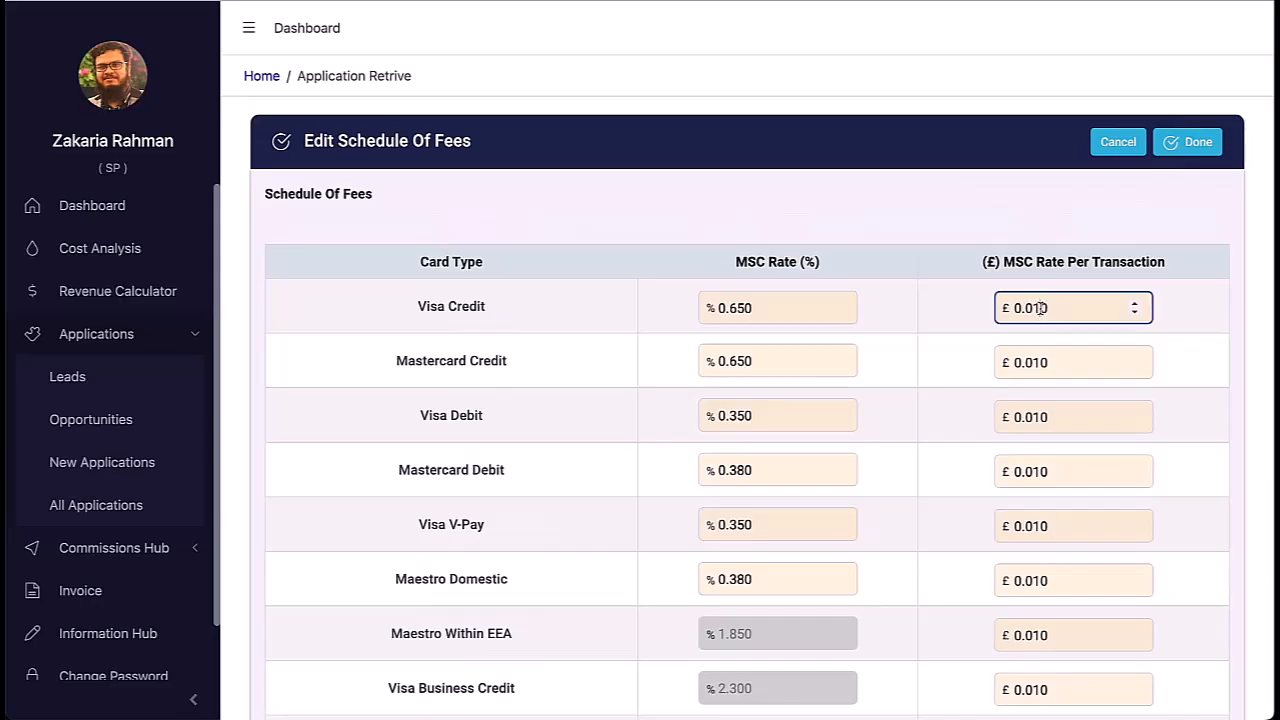
{"action": "left_click", "coordinate": [1186, 142]}
{"action": "scroll", "coordinate": [1028, 406], "scroll_direction": "down", "scroll_amount": 8}
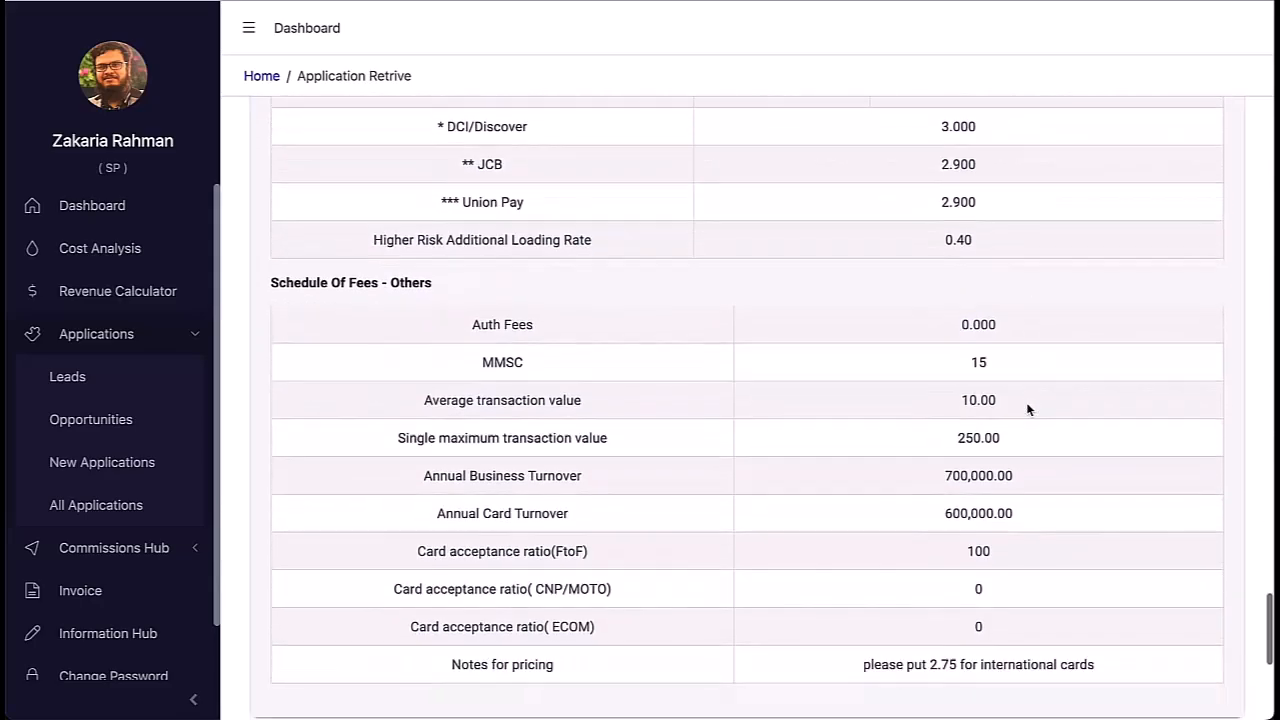
{"action": "scroll", "coordinate": [1026, 409], "scroll_direction": "down", "scroll_amount": 5}
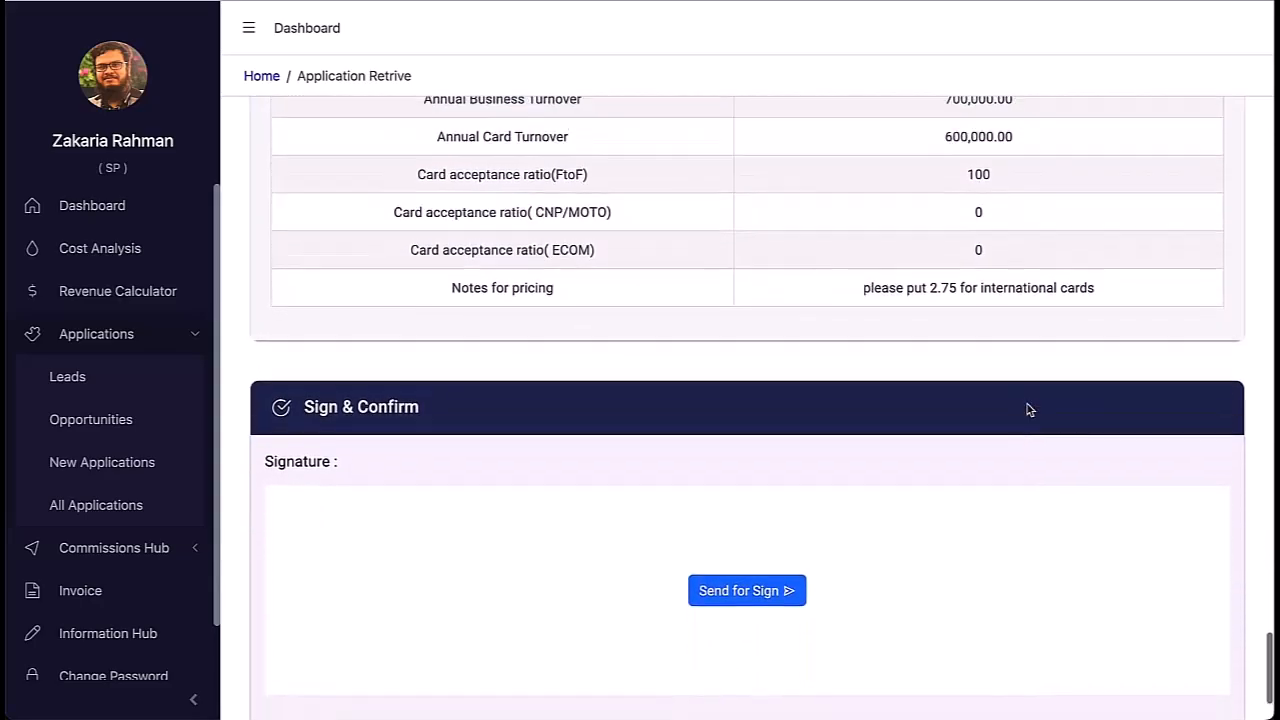
{"action": "scroll", "coordinate": [1026, 409], "scroll_direction": "up", "scroll_amount": 8}
{"action": "scroll", "coordinate": [1029, 409], "scroll_direction": "up", "scroll_amount": 5}
Step: Recheck the £0.020 fee rates, save the schedule, and scroll down to submission
{"action": "left_click", "coordinate": [1183, 233]}
{"action": "scroll", "coordinate": [1026, 477], "scroll_direction": "down", "scroll_amount": 6}
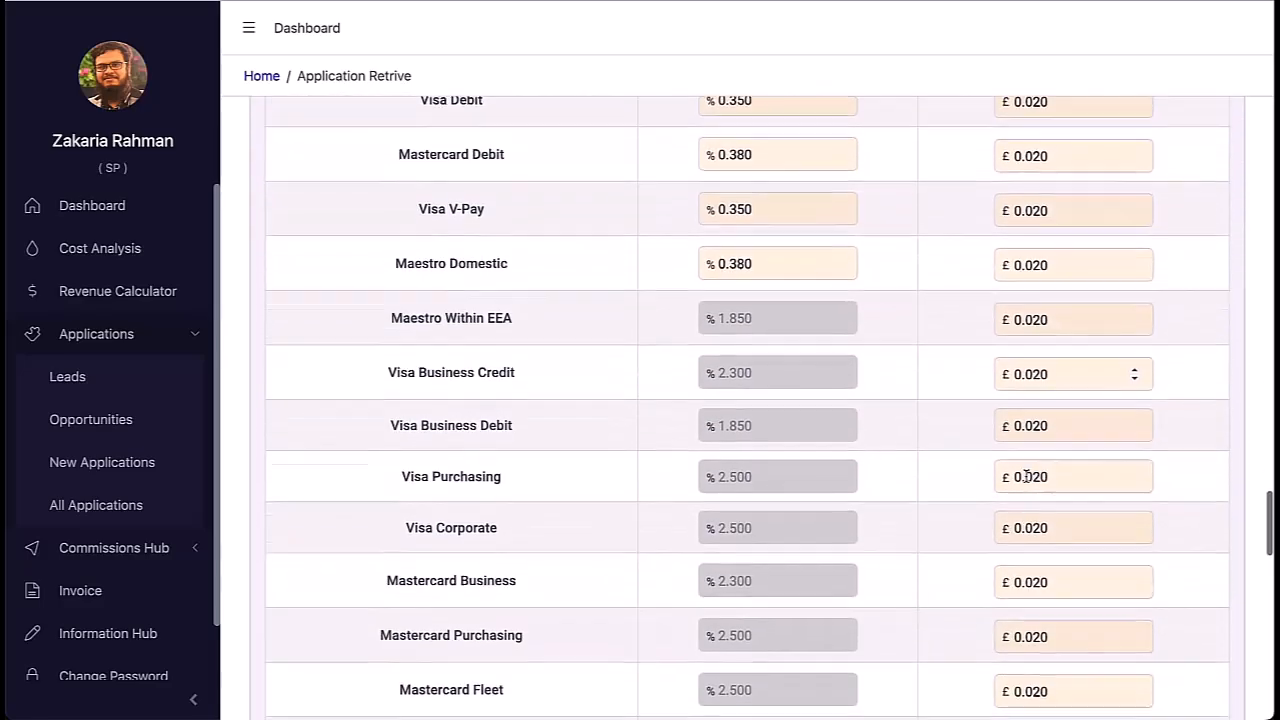
{"action": "scroll", "coordinate": [1026, 477], "scroll_direction": "down", "scroll_amount": 2}
{"action": "scroll", "coordinate": [1026, 477], "scroll_direction": "up", "scroll_amount": 8}
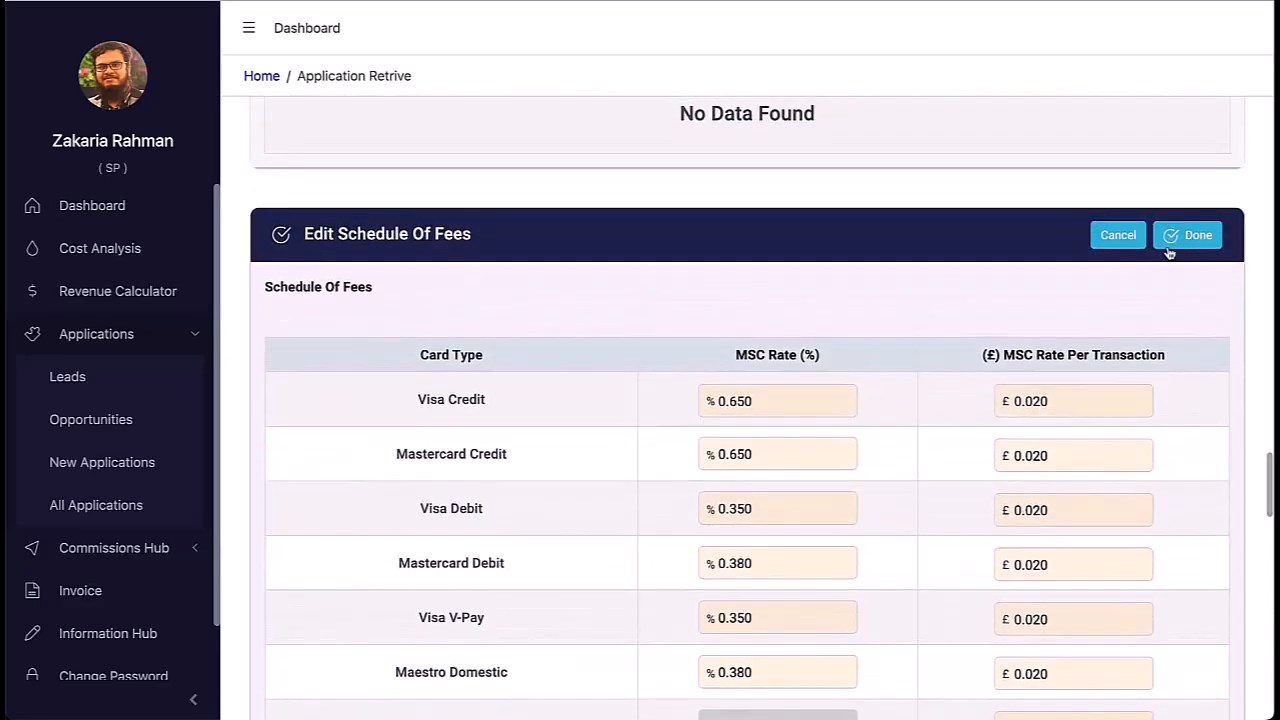
{"action": "left_click", "coordinate": [1183, 314]}
{"action": "scroll", "coordinate": [1123, 462], "scroll_direction": "down", "scroll_amount": 6}
{"action": "scroll", "coordinate": [1123, 462], "scroll_direction": "down", "scroll_amount": 5}
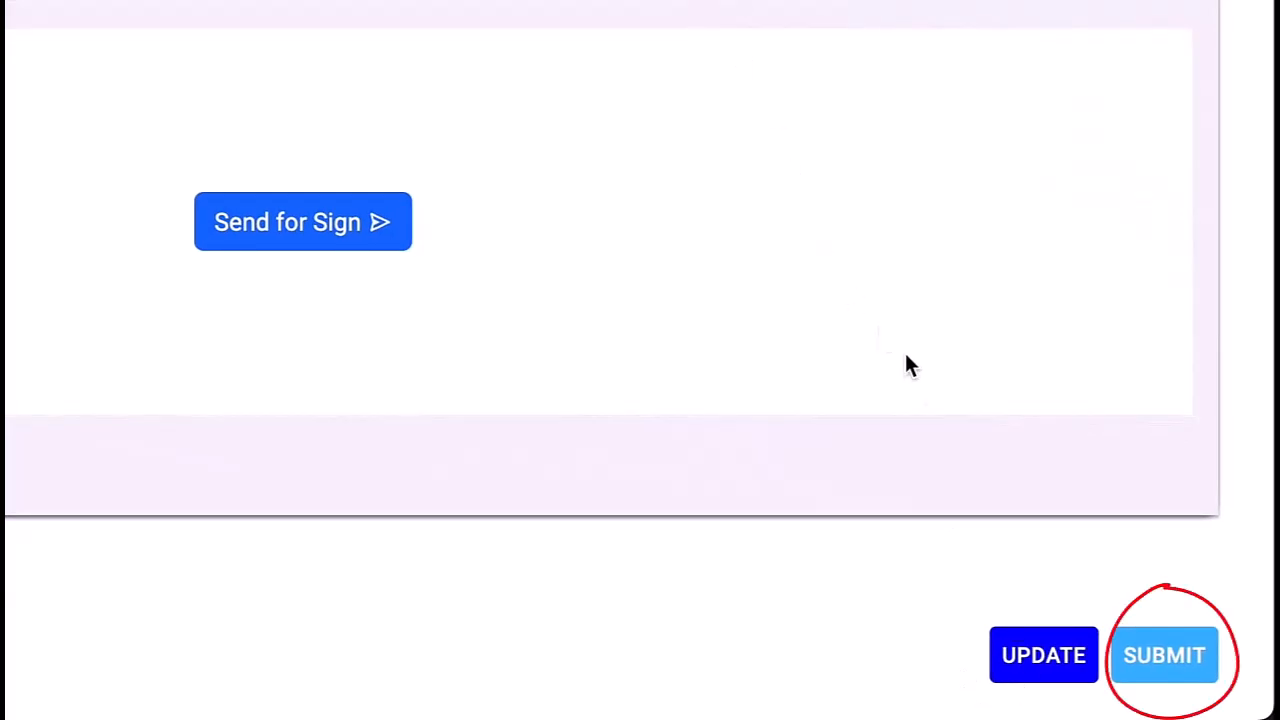